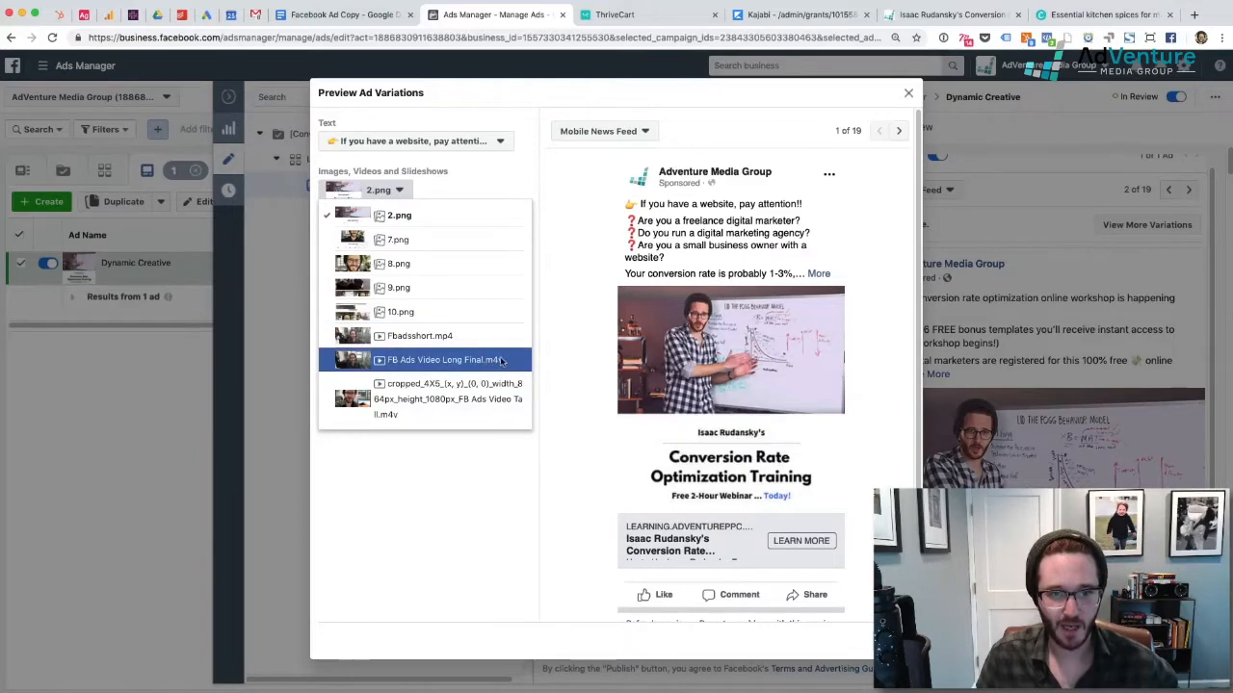
Step: Preview the ad variation with the cropped 4X5 video in the Instagram Stories placement, then close the variations preview
click(491, 403)
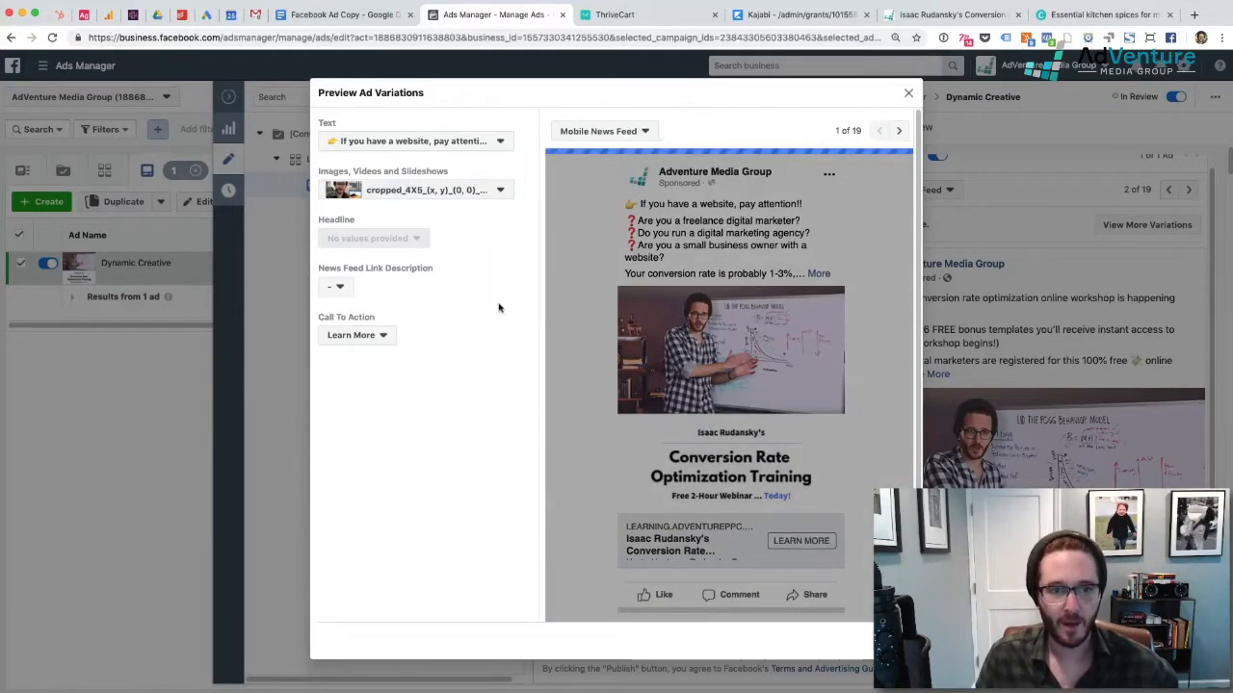
click(616, 135)
scroll(679, 217, down, 5)
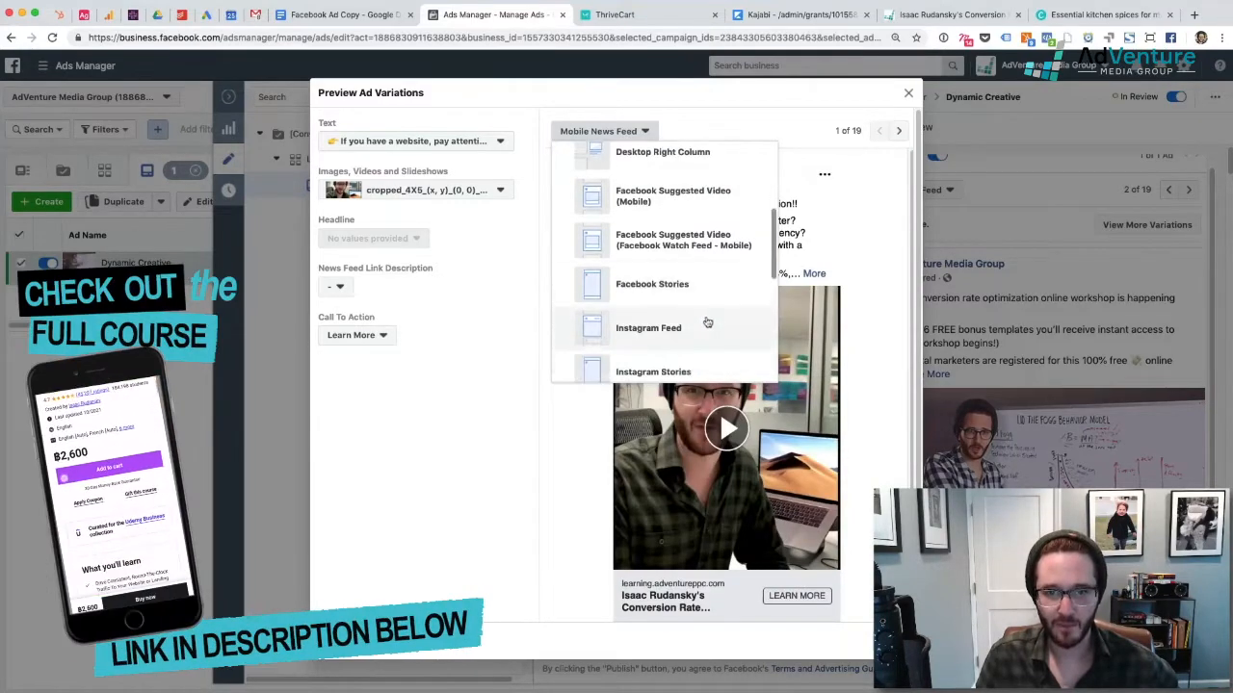
click(704, 370)
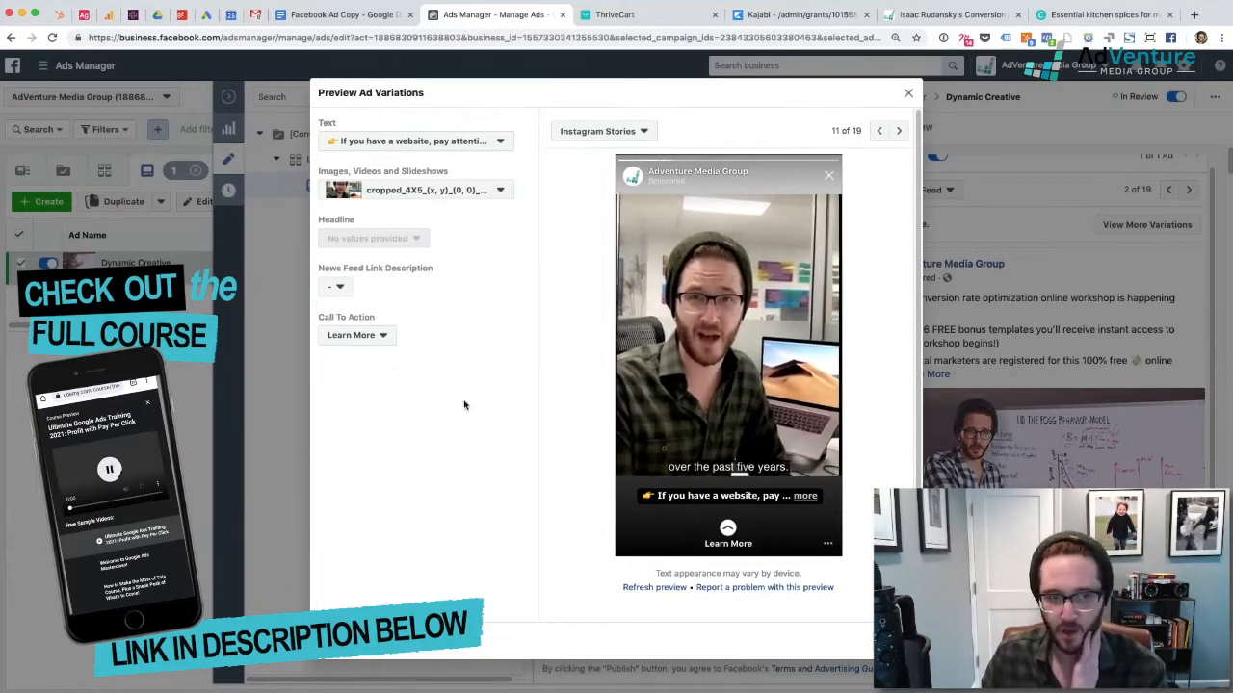
click(380, 336)
click(521, 308)
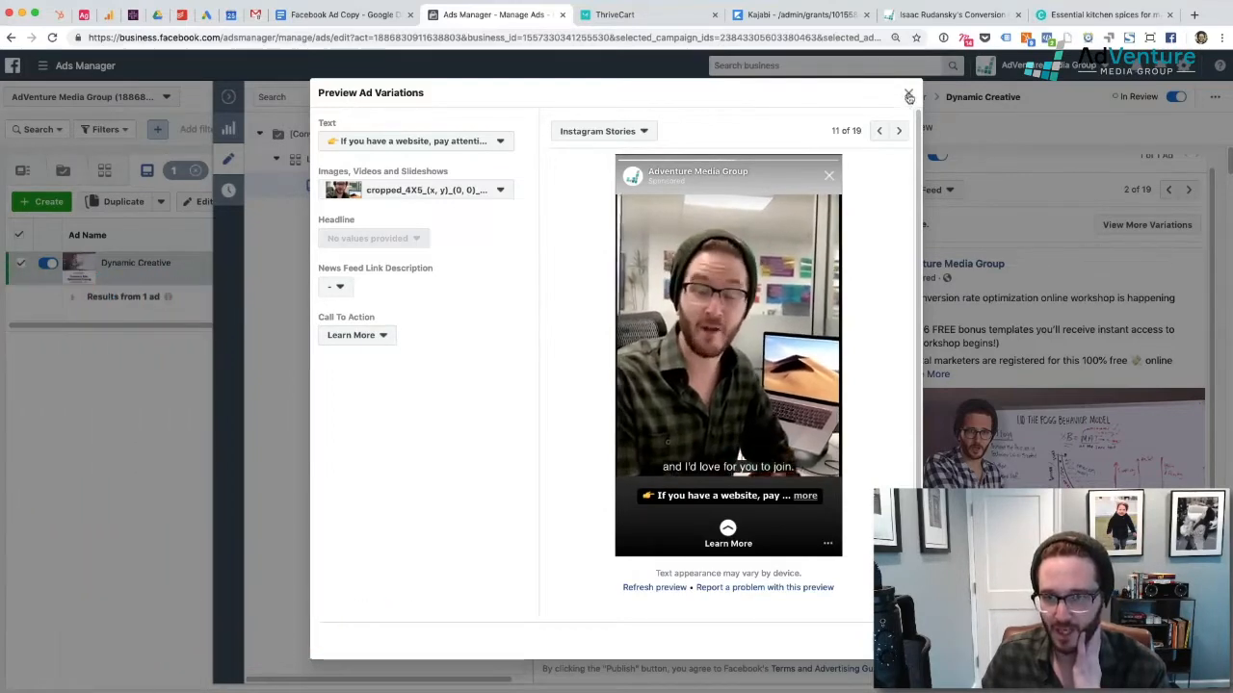
click(908, 94)
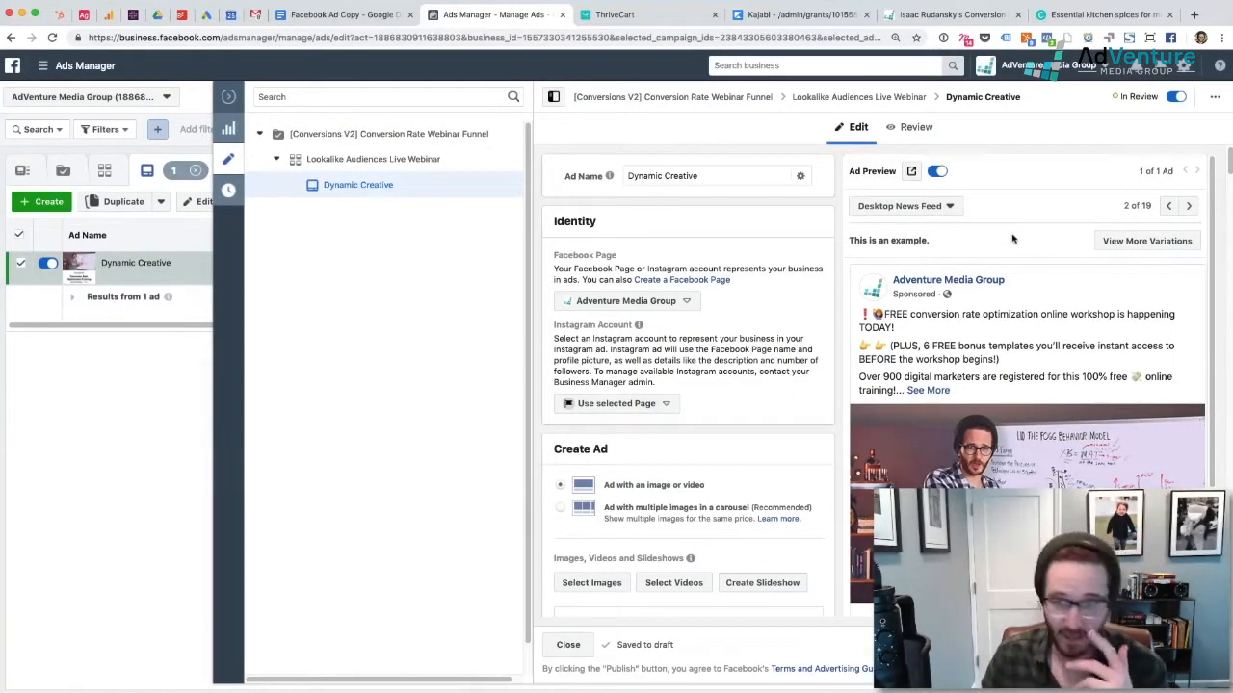
Step: Try to send a device preview notification of the Dynamic Creative ad to Facebook
click(912, 172)
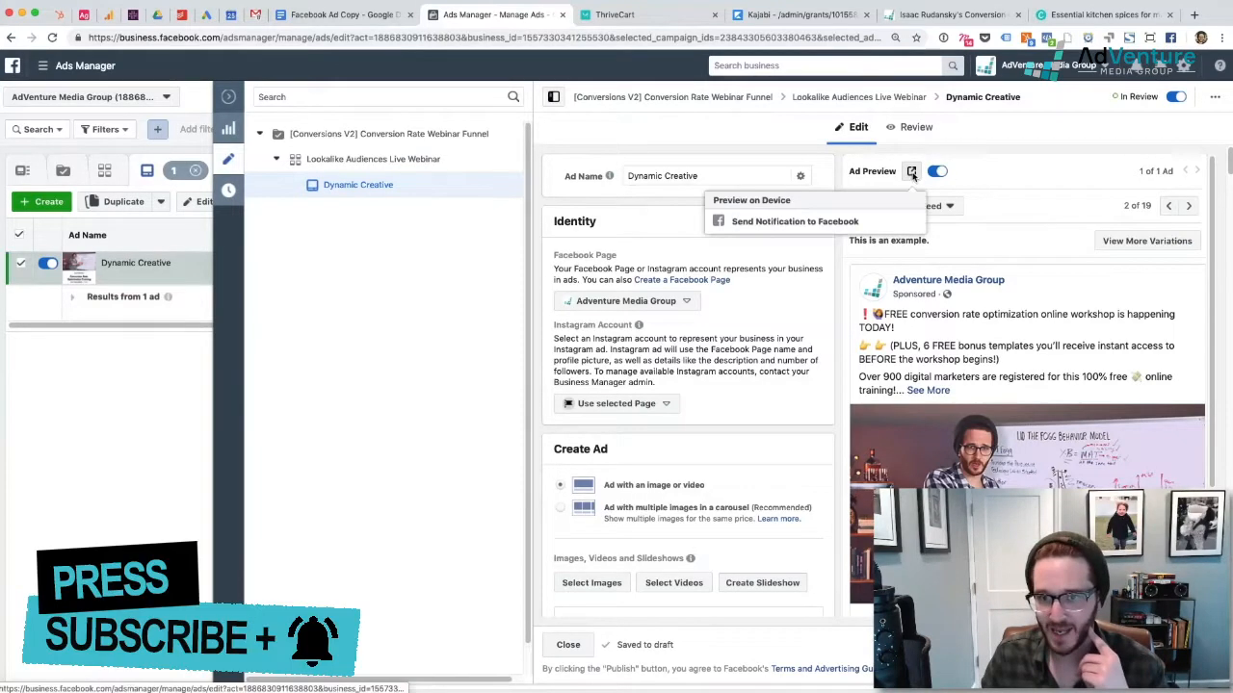
click(800, 221)
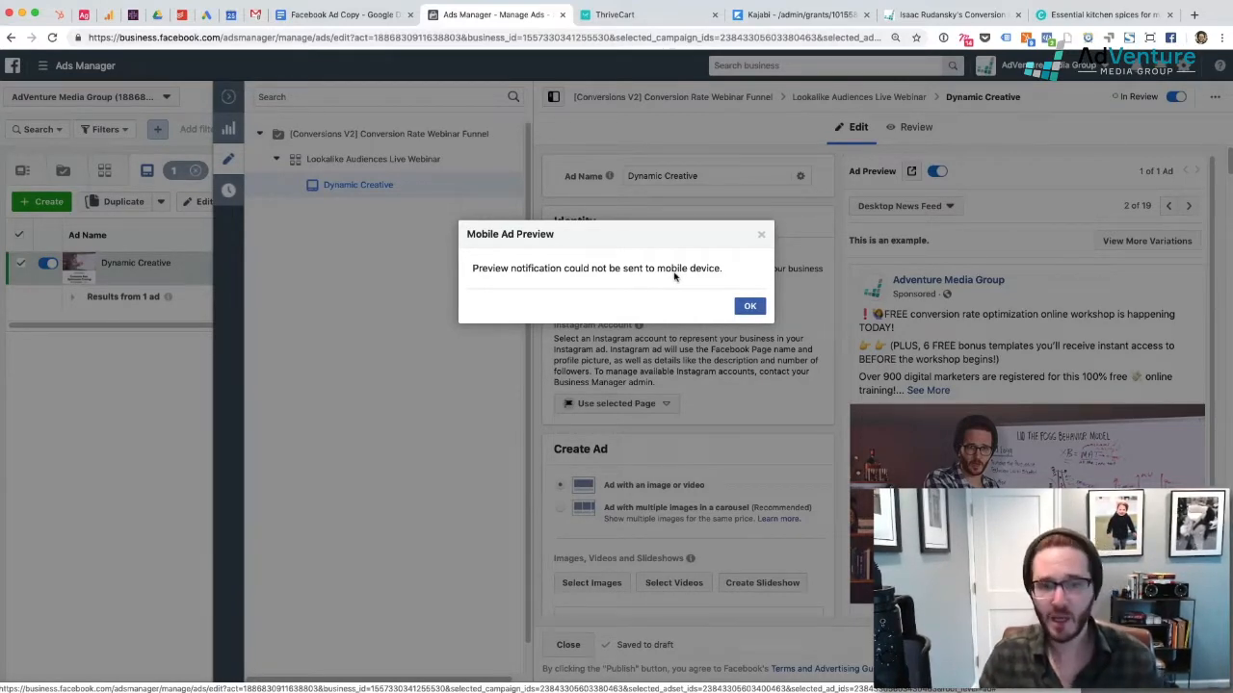
click(752, 306)
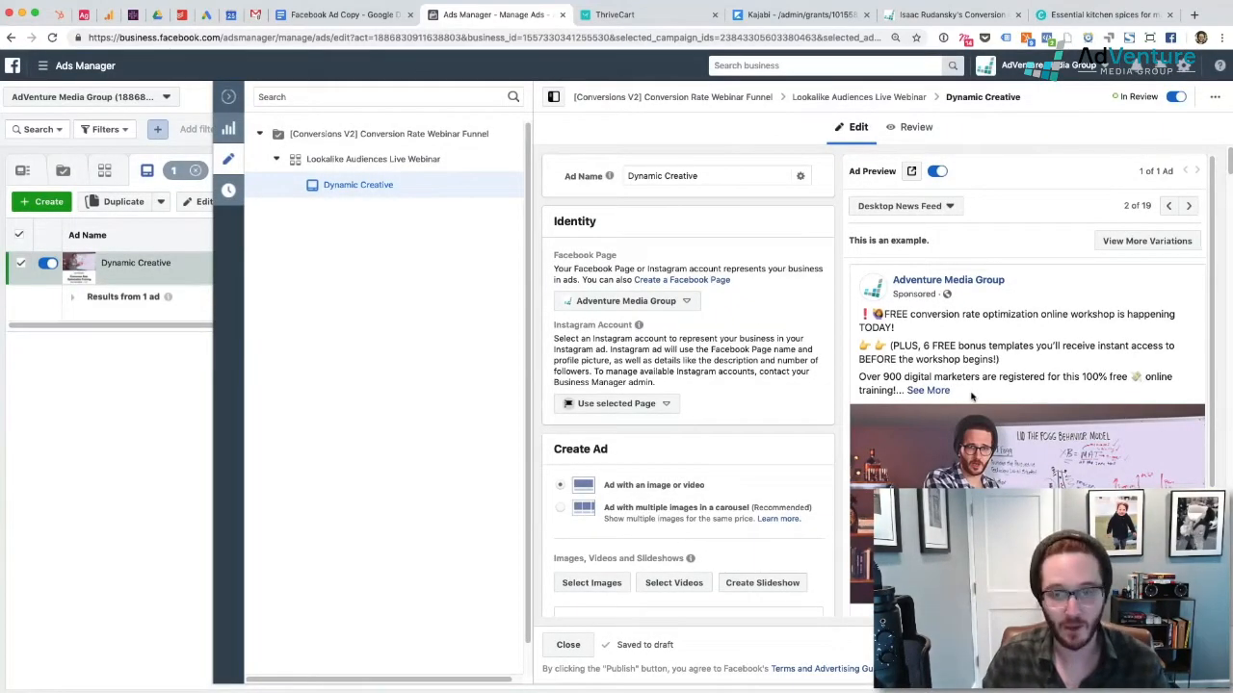
Step: Review the ad's images, text variations, website URL and the empty display link, headline and description fields
scroll(968, 390, down, 5)
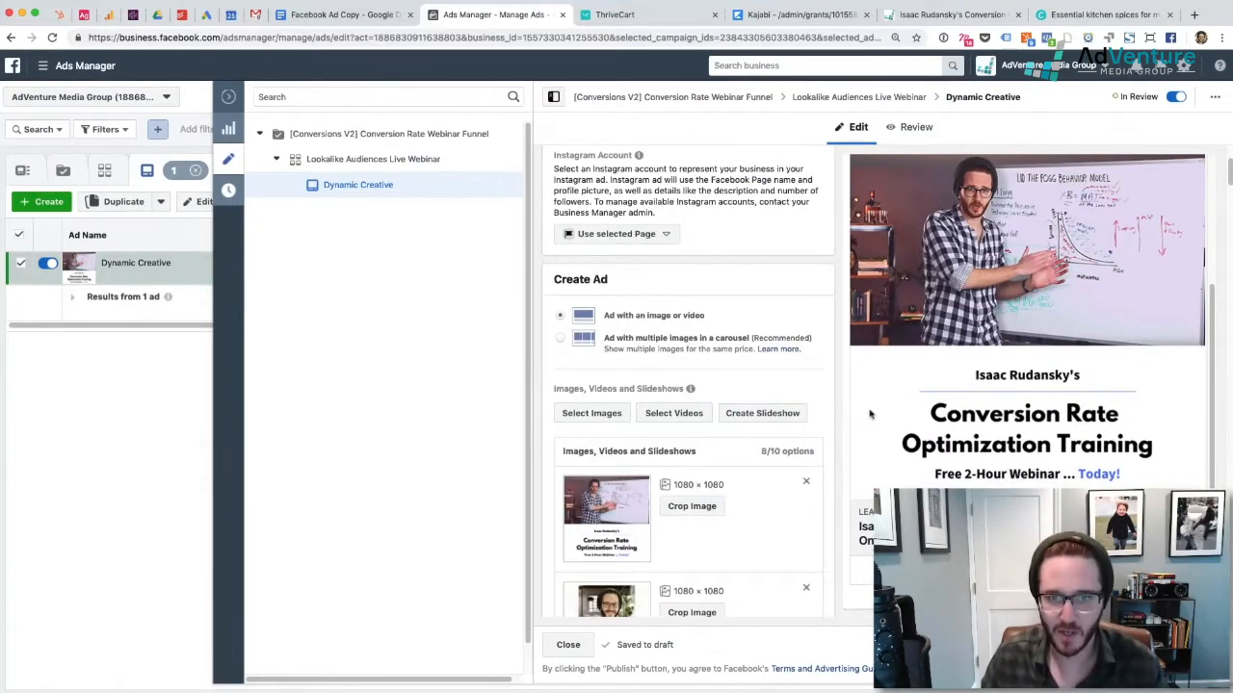
scroll(824, 435, down, 15)
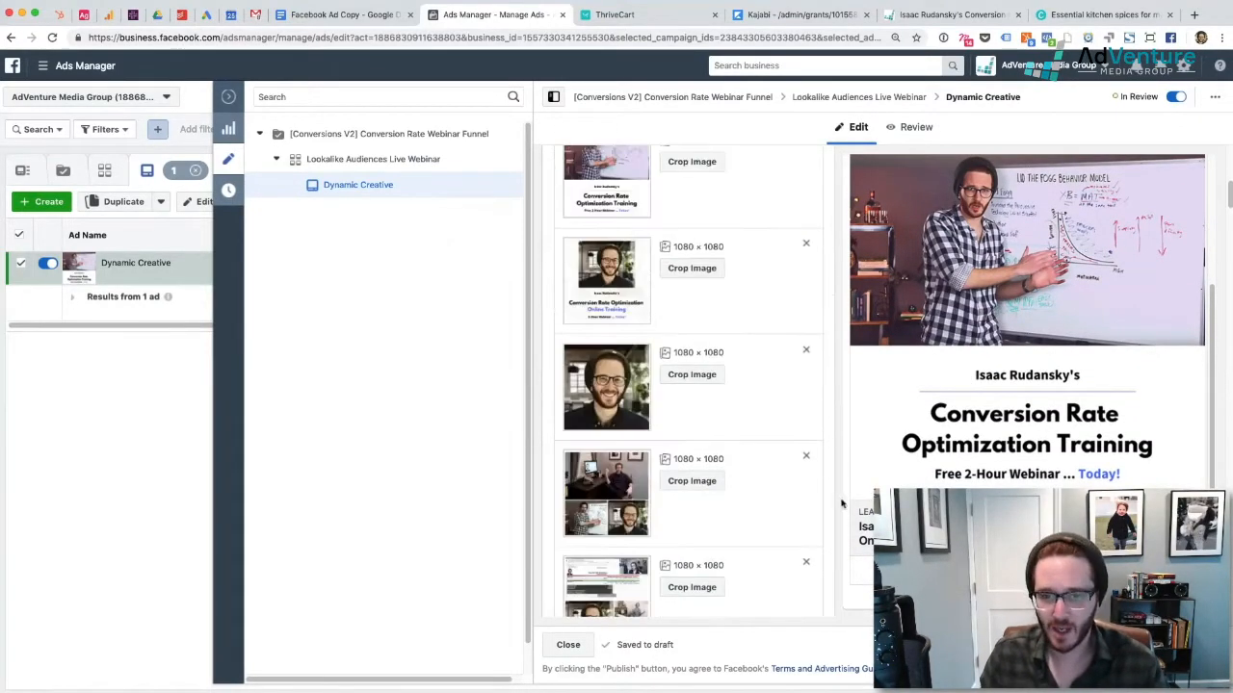
scroll(725, 443, down, 3)
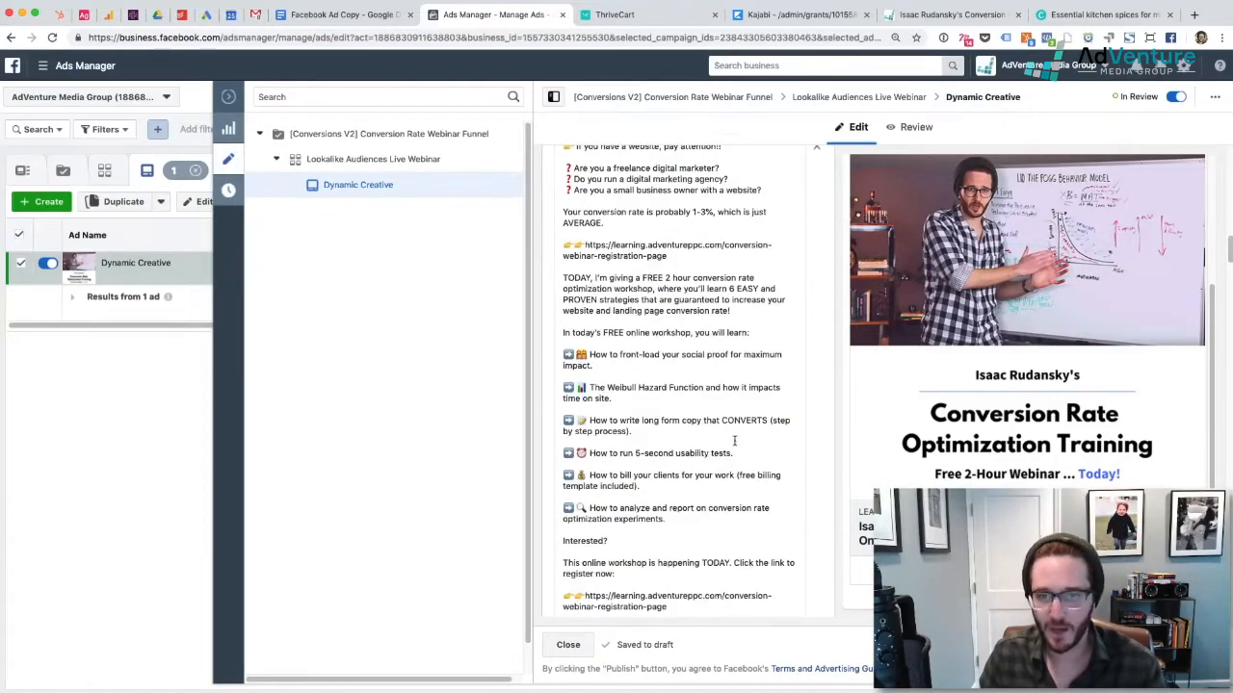
scroll(679, 385, down, 20)
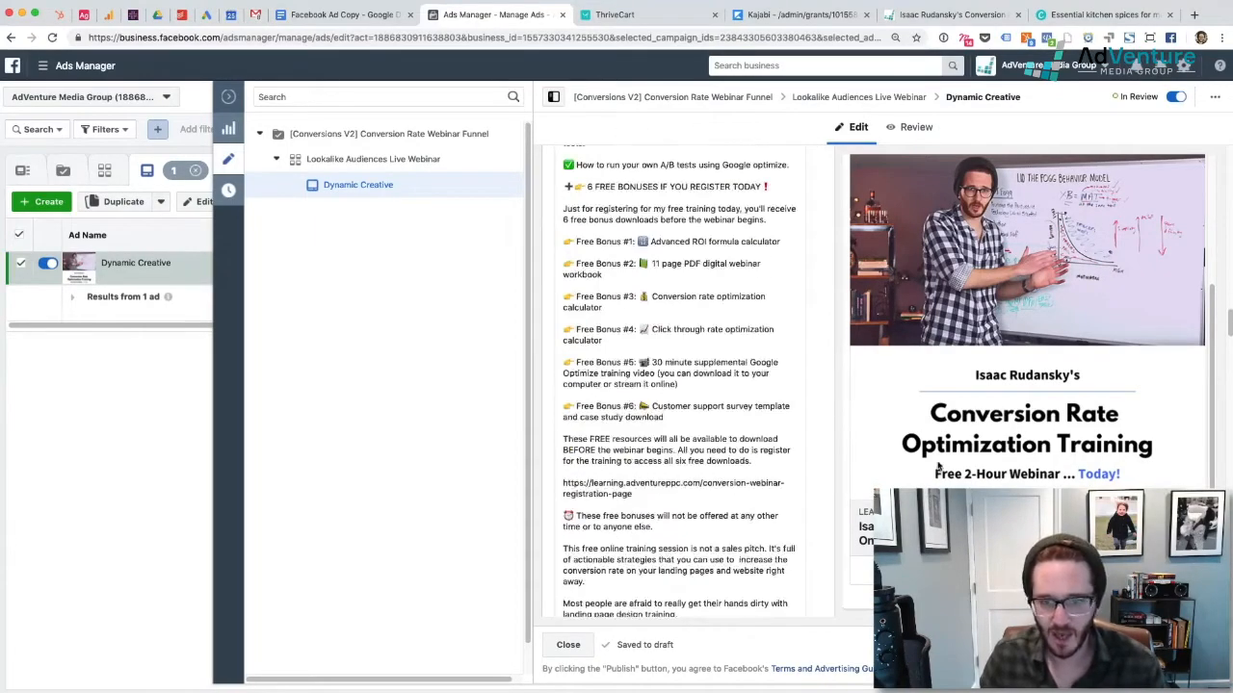
scroll(679, 386, down, 20)
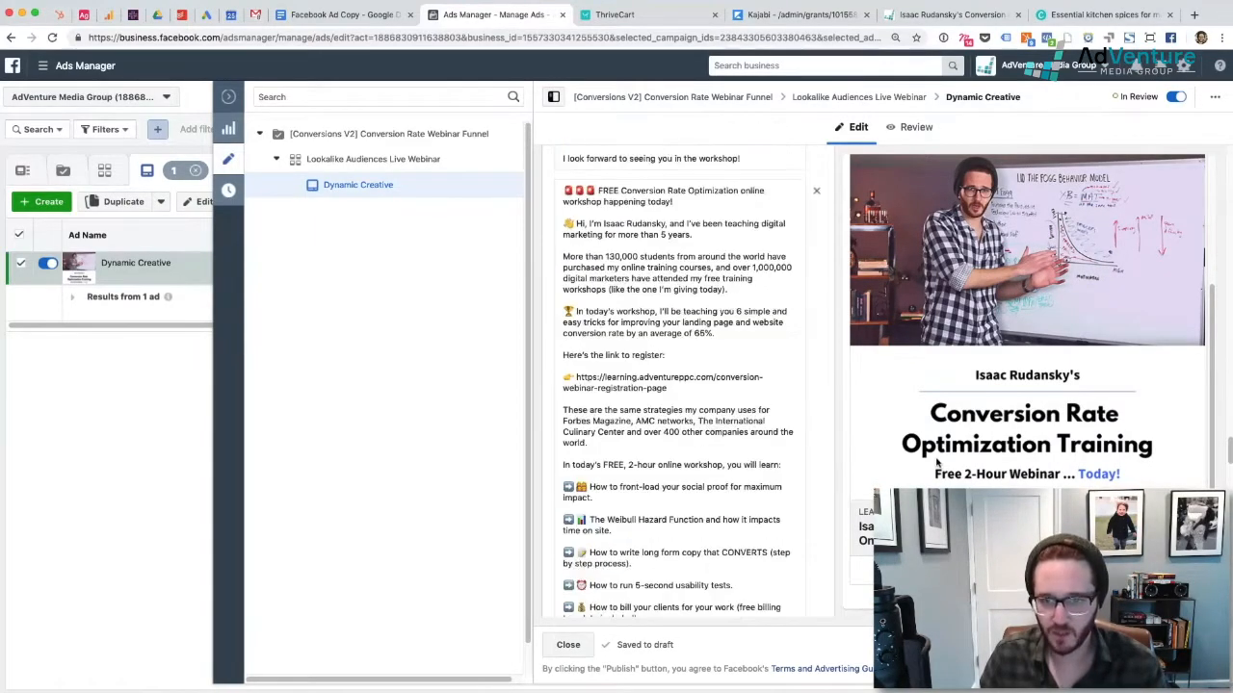
scroll(937, 464, down, 15)
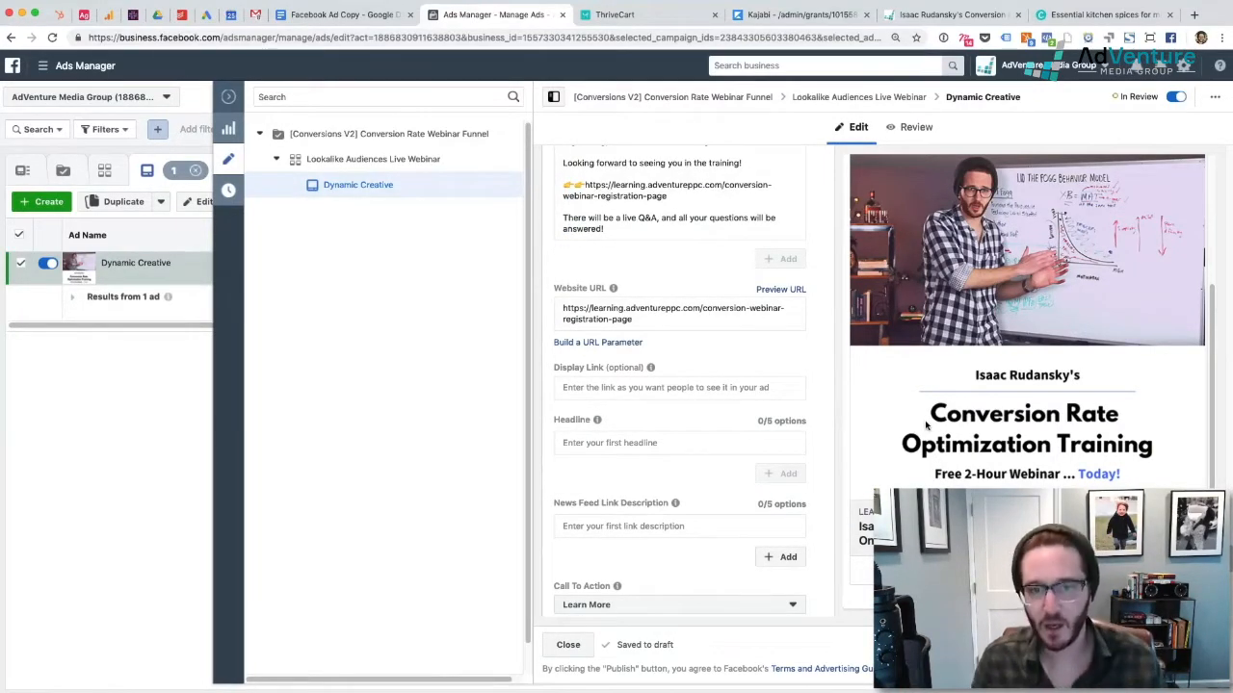
scroll(927, 425, up, 2)
scroll(657, 347, up, 10)
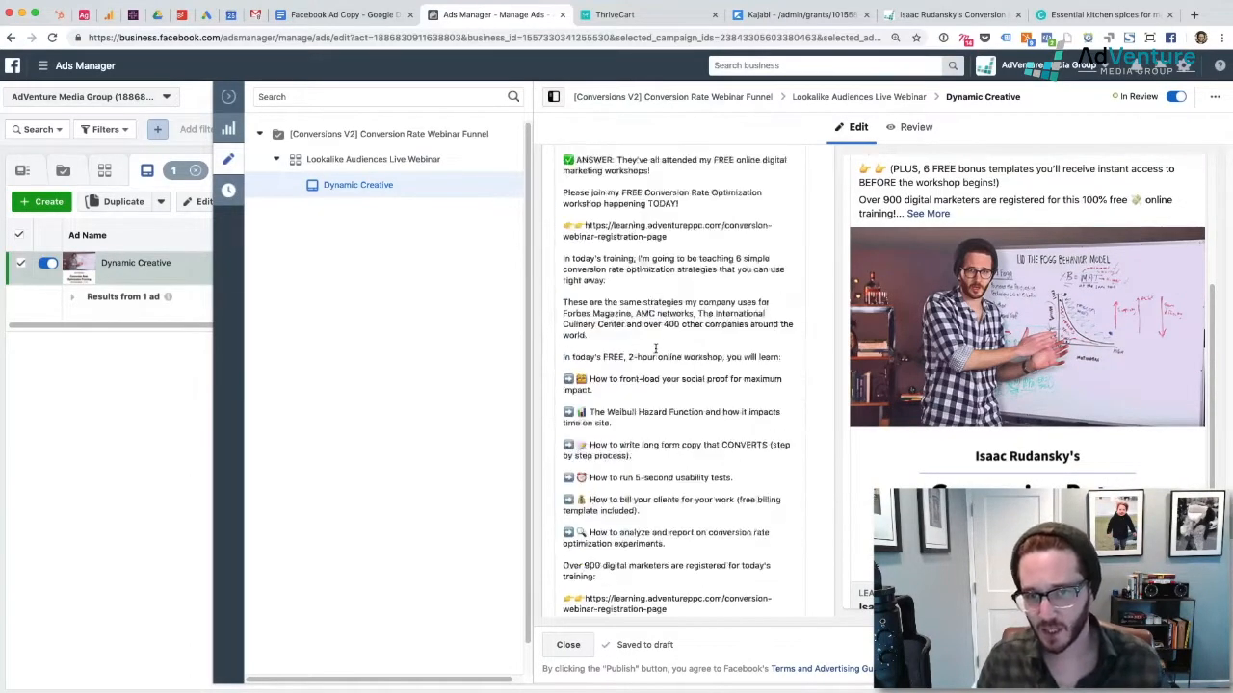
scroll(684, 353, up, 3)
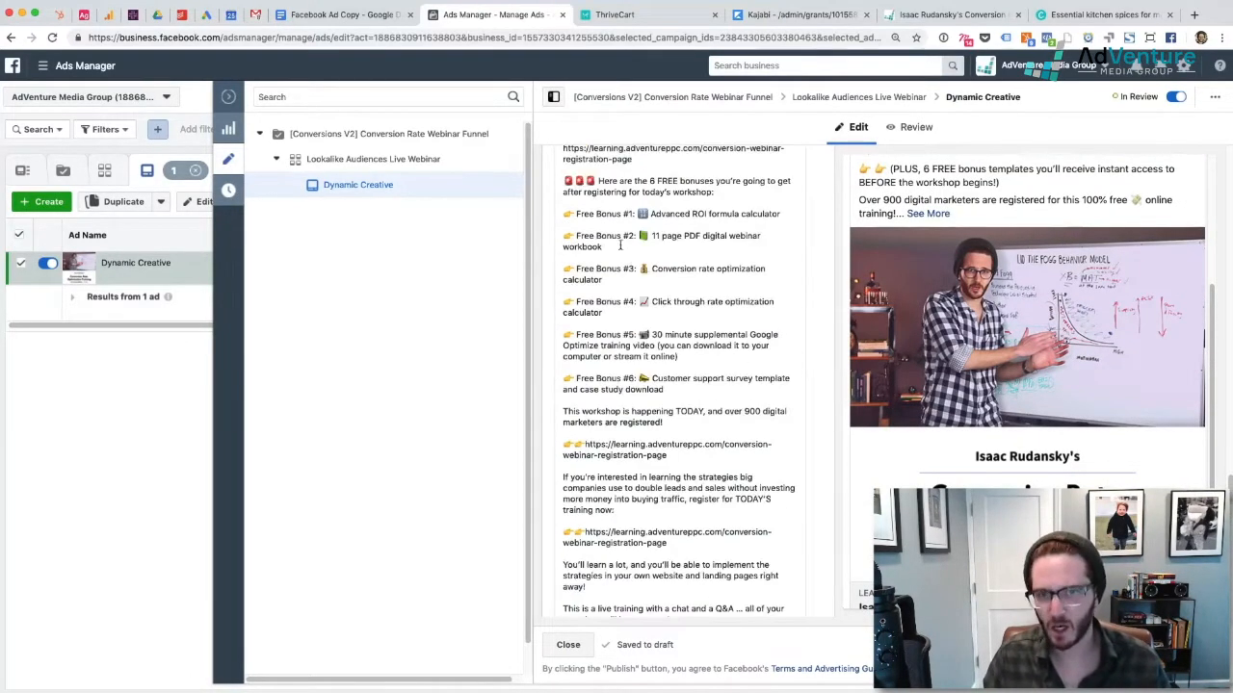
scroll(851, 407, down, 5)
scroll(824, 499, down, 15)
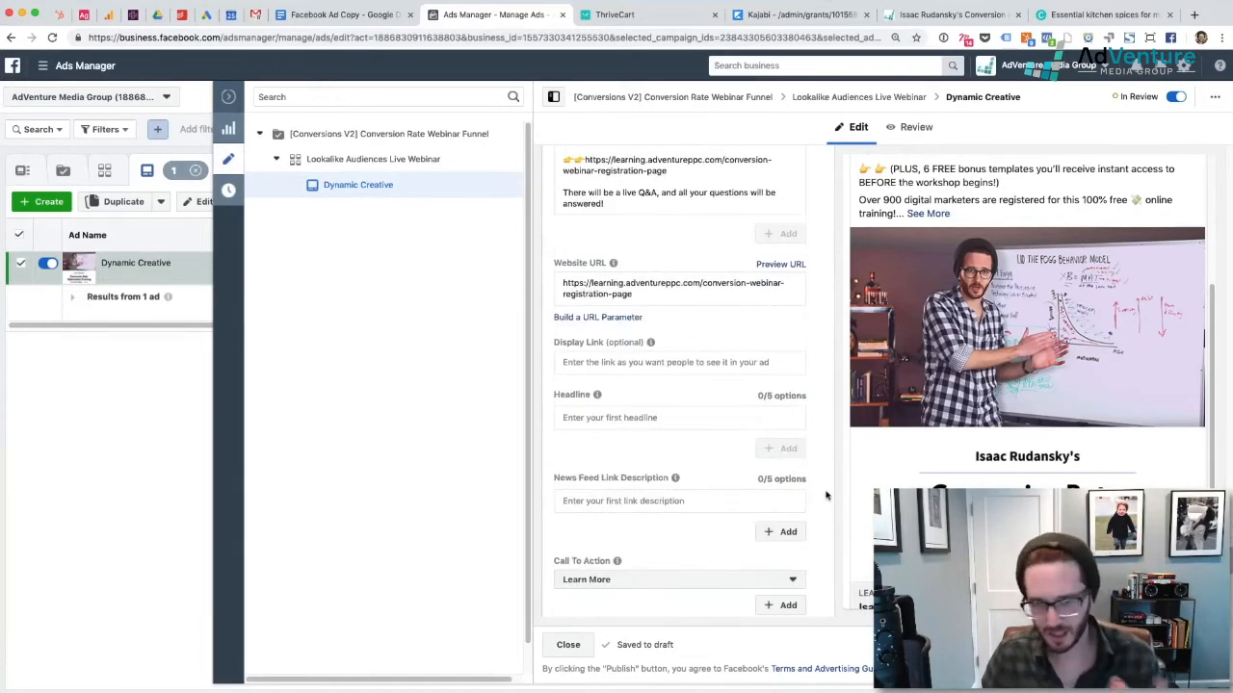
Step: Set the ad's display link to adventureppc.com
click(634, 362)
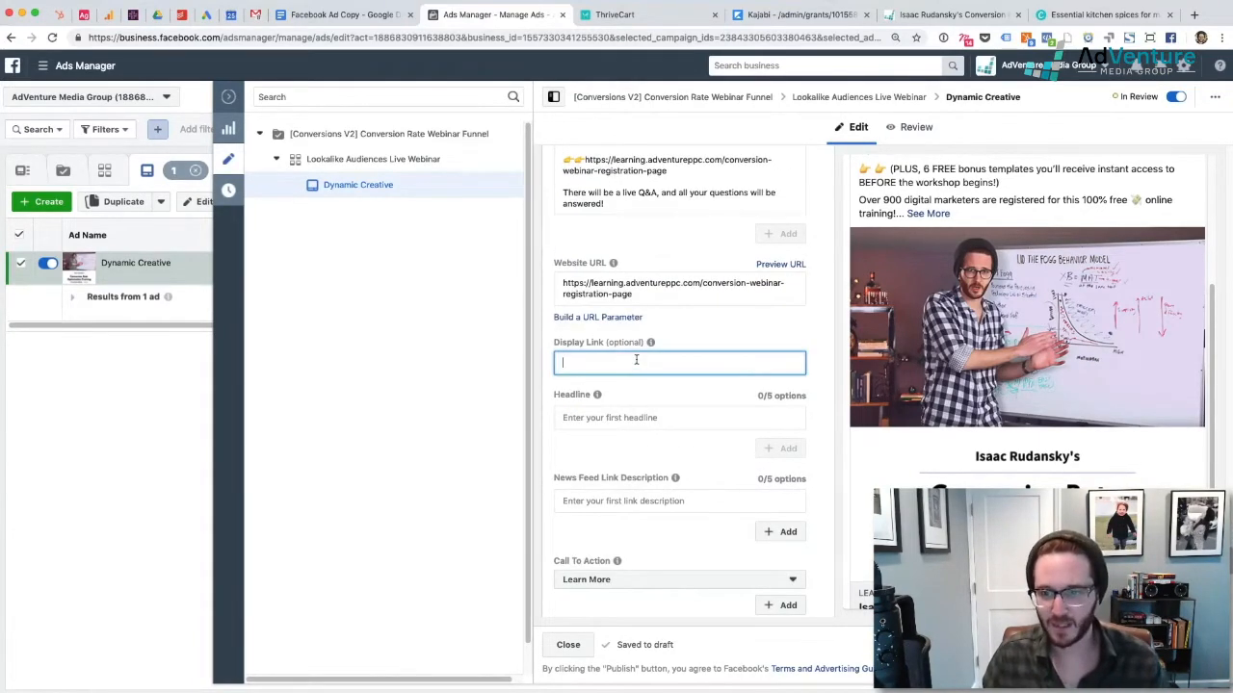
scroll(674, 385, down, 2)
scroll(1063, 354, down, 2)
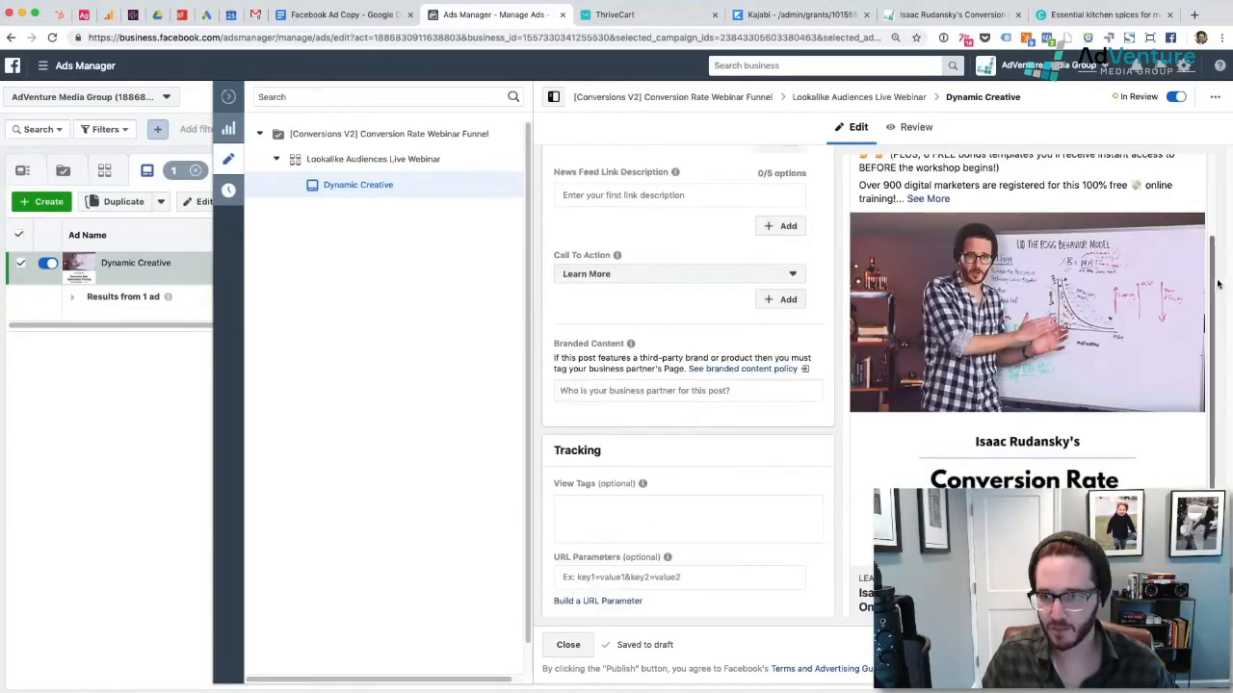
scroll(729, 369, up, 1)
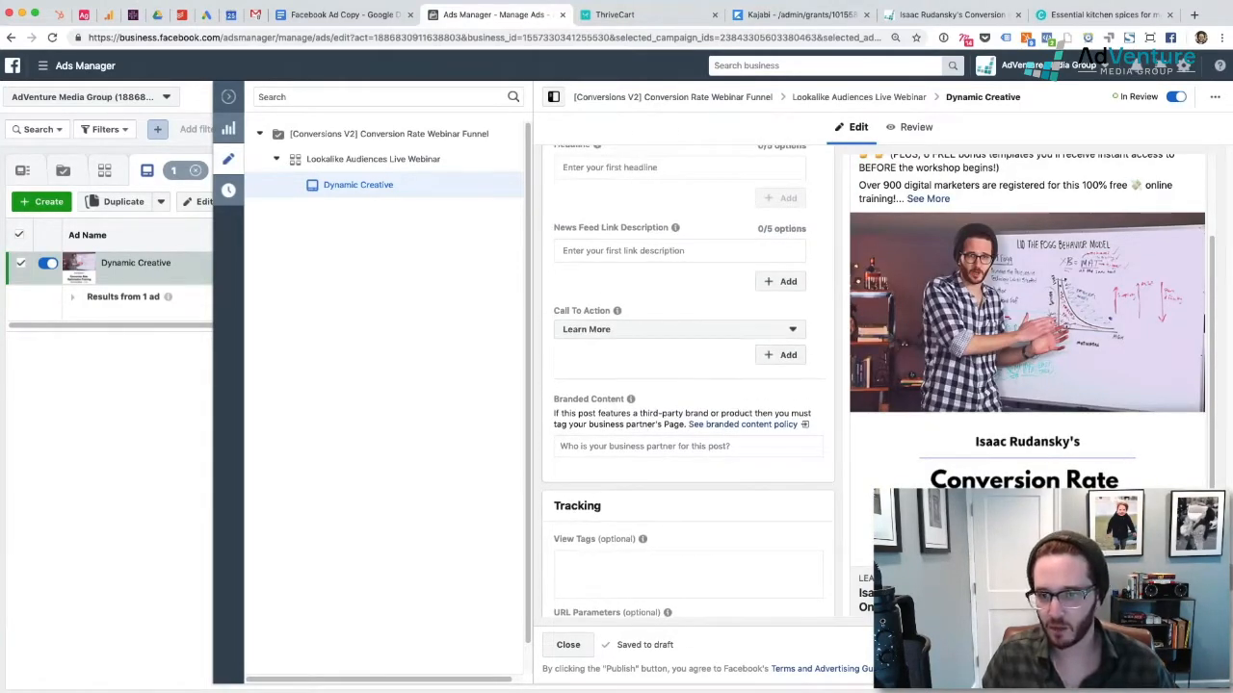
scroll(606, 434, up, 3)
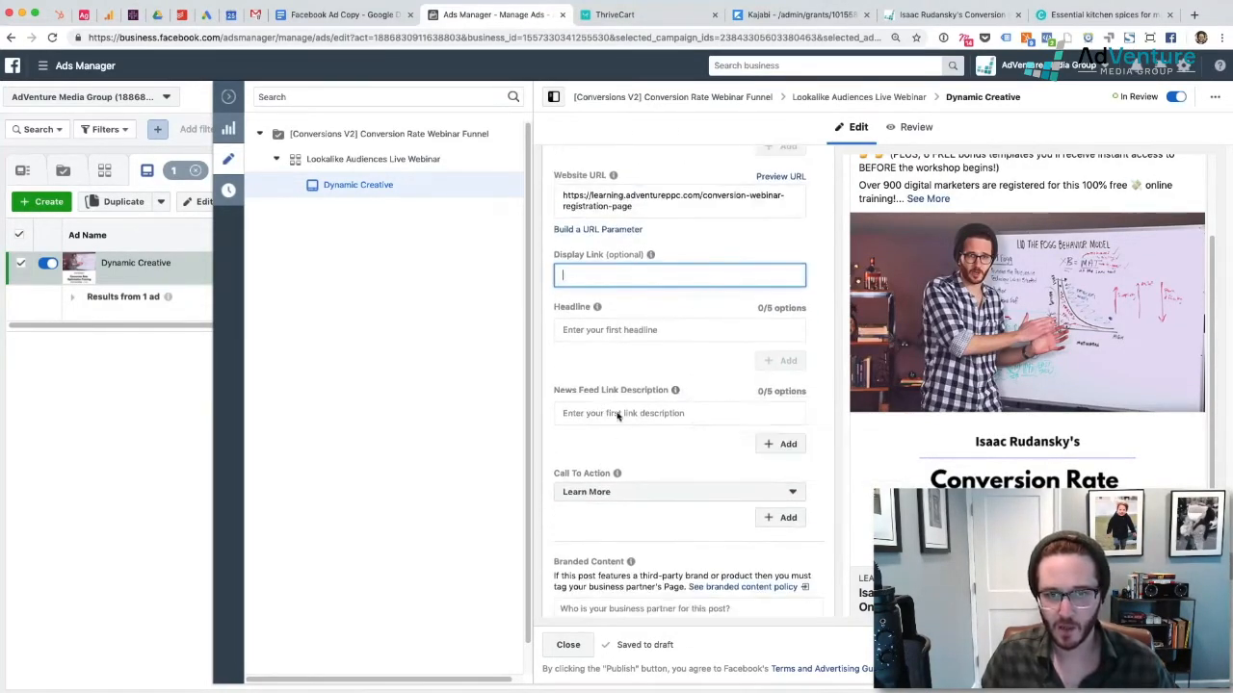
text(ntureppc.com)
click(734, 311)
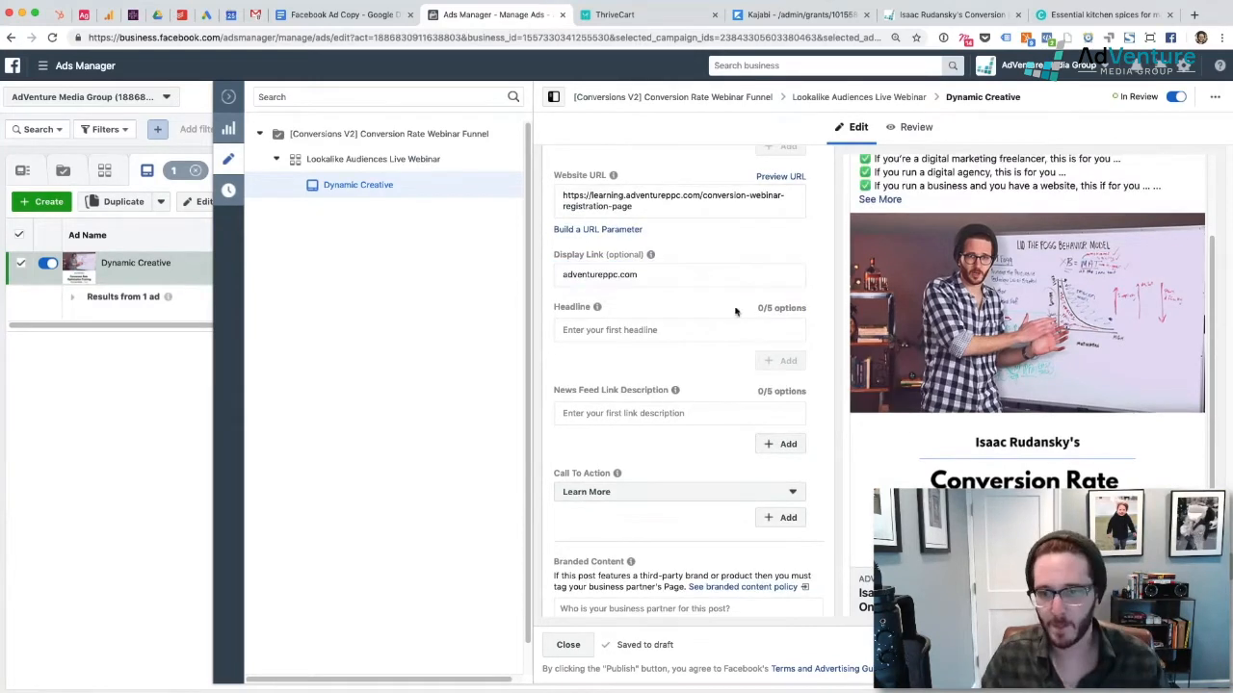
Step: Enter "[NEW WORKSHOP] Conversion Rate Training" as the ad's first headline
scroll(915, 455, down, 2)
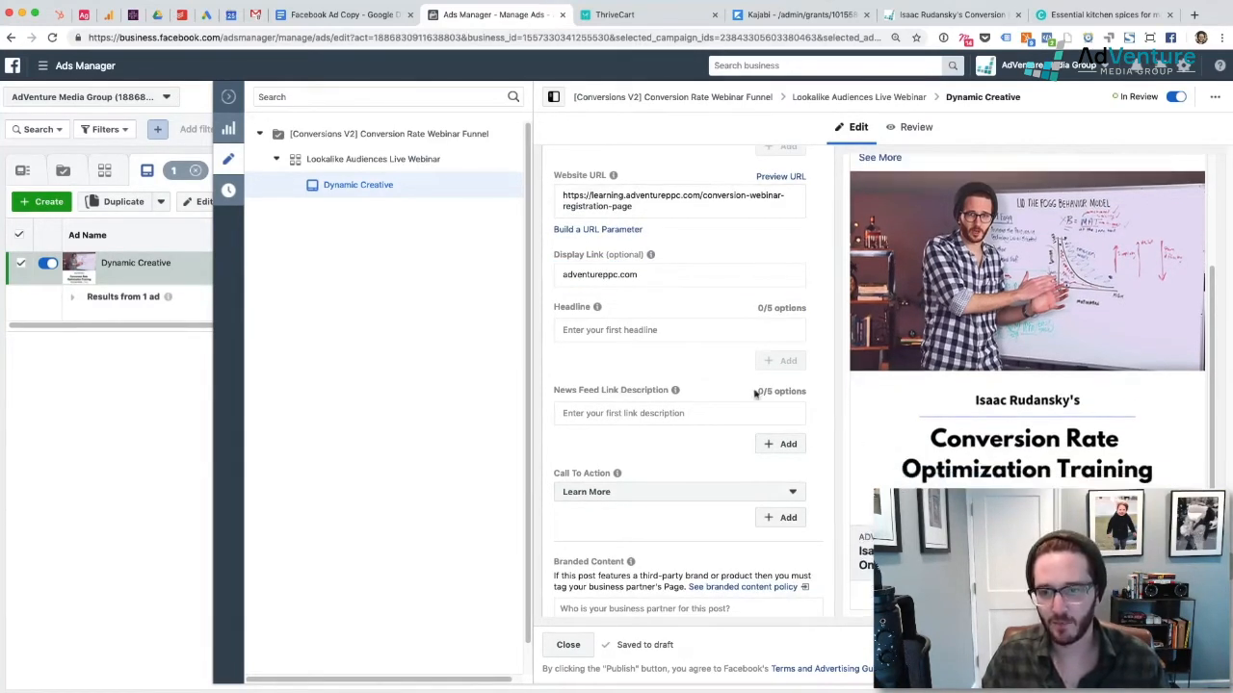
scroll(763, 377, up, 1)
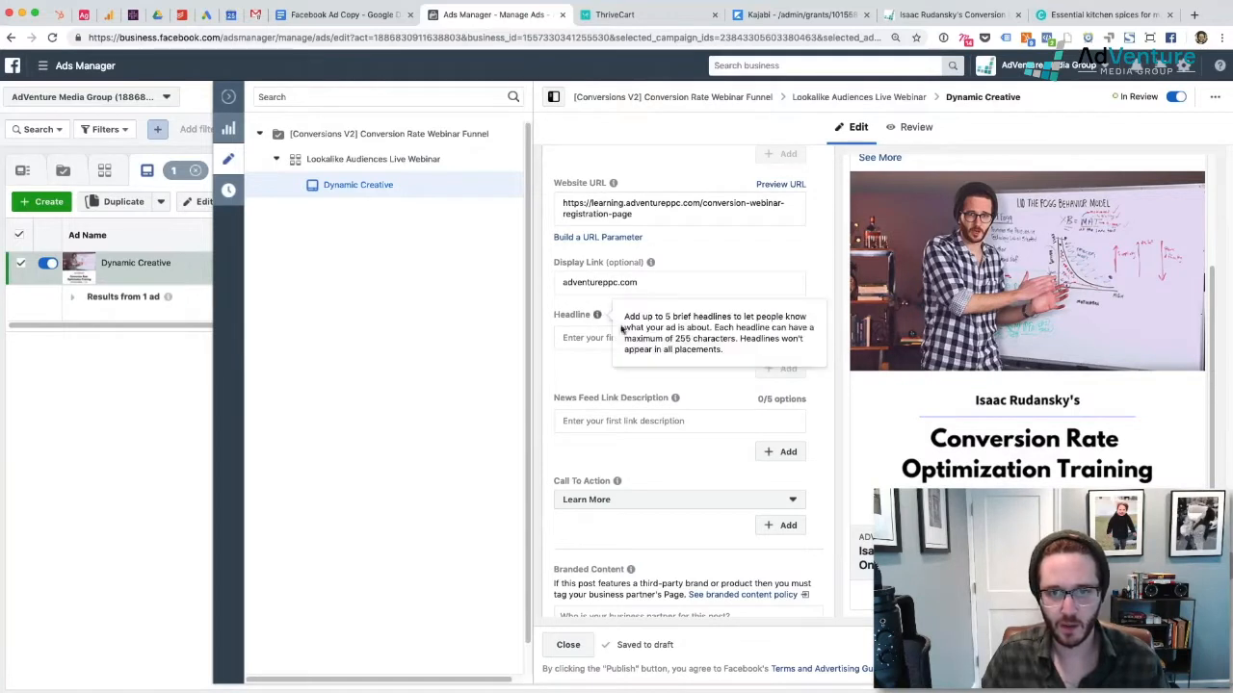
click(583, 337)
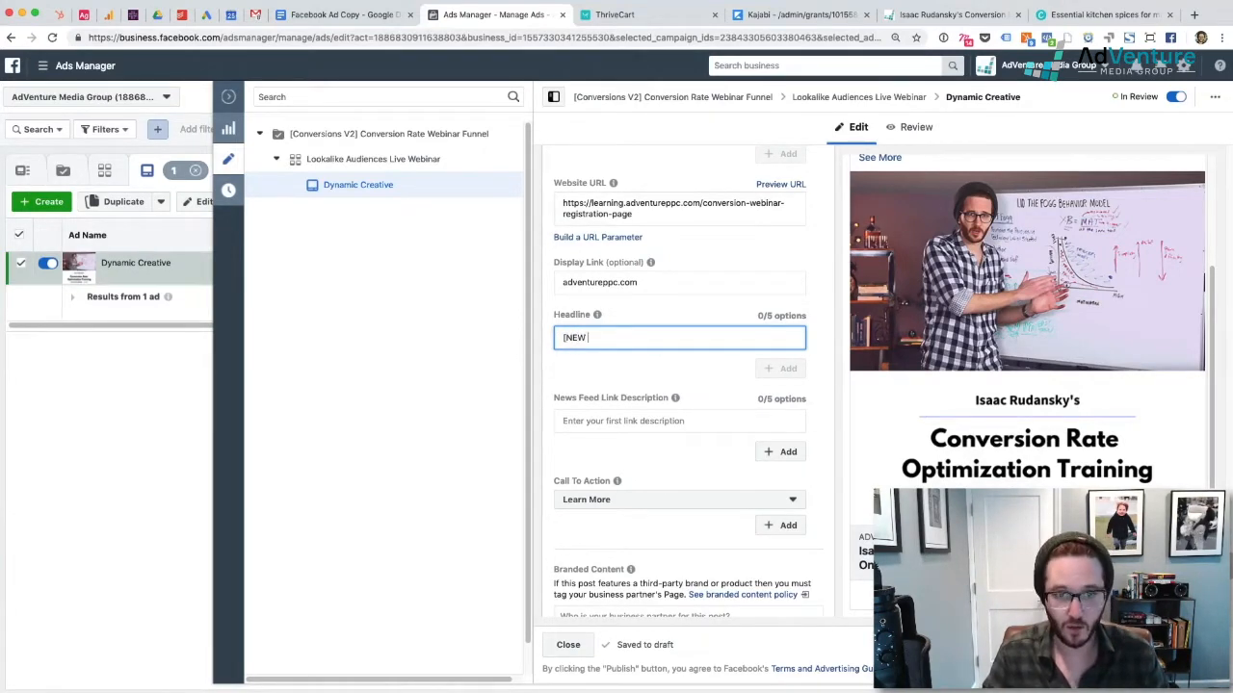
text(WORKS)
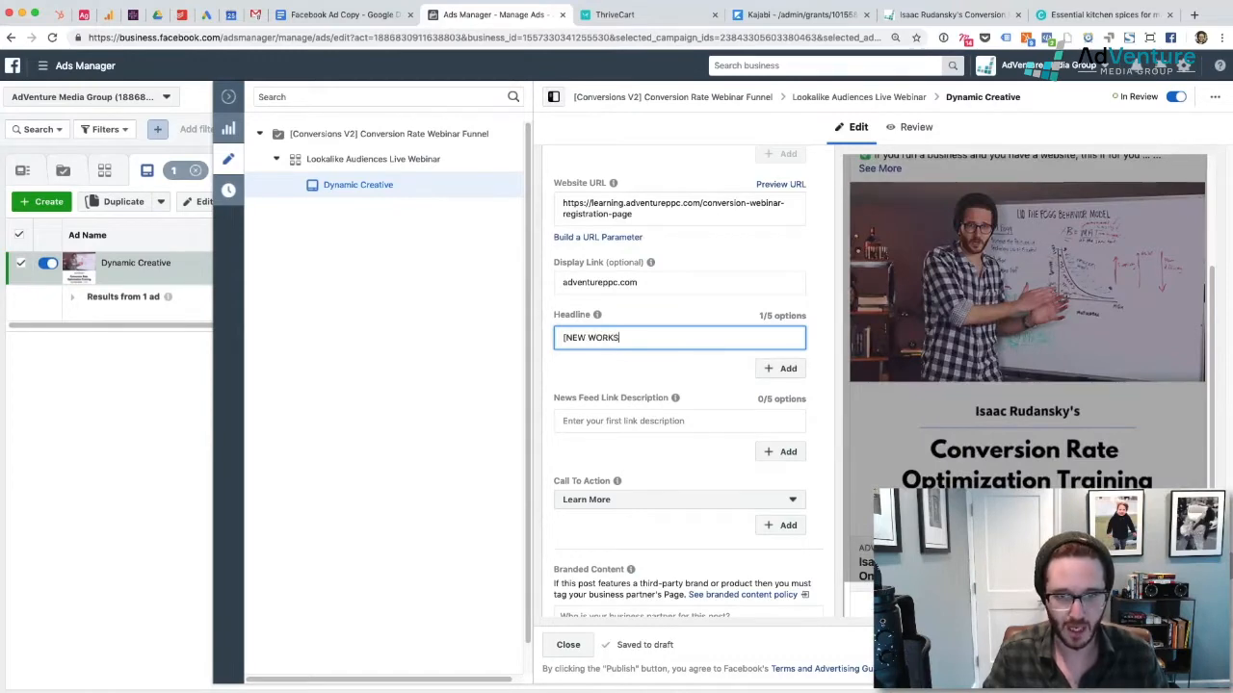
text(HOP])
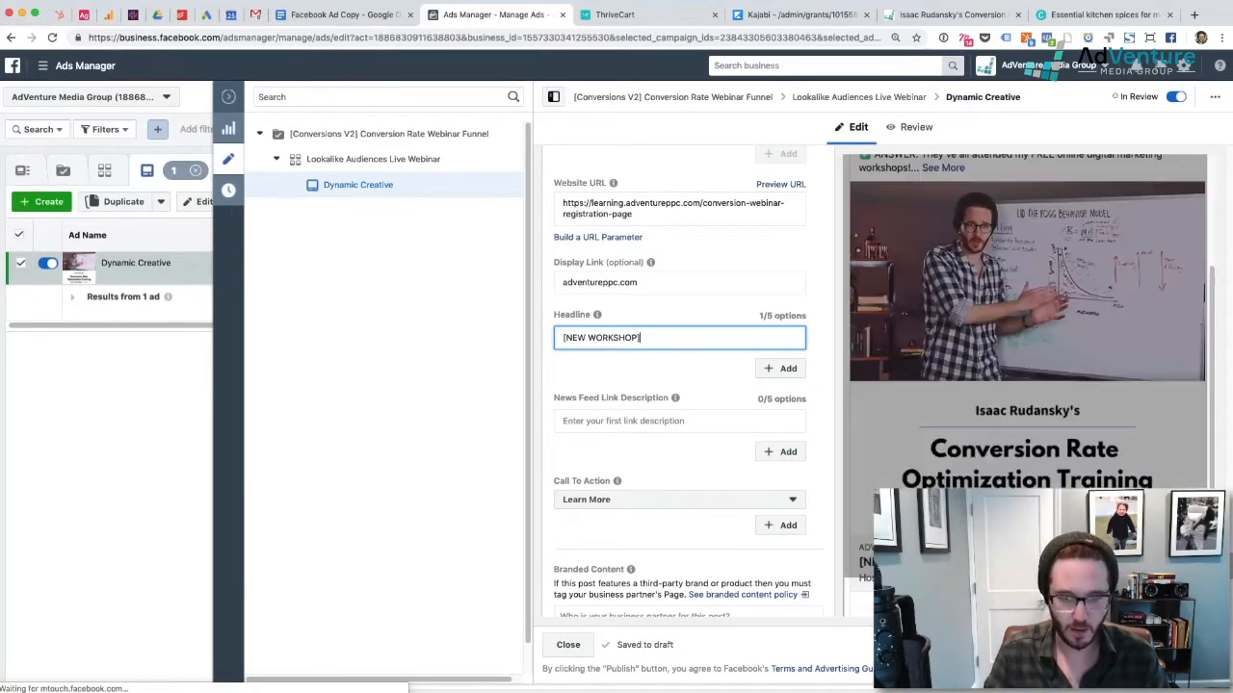
text( Conver)
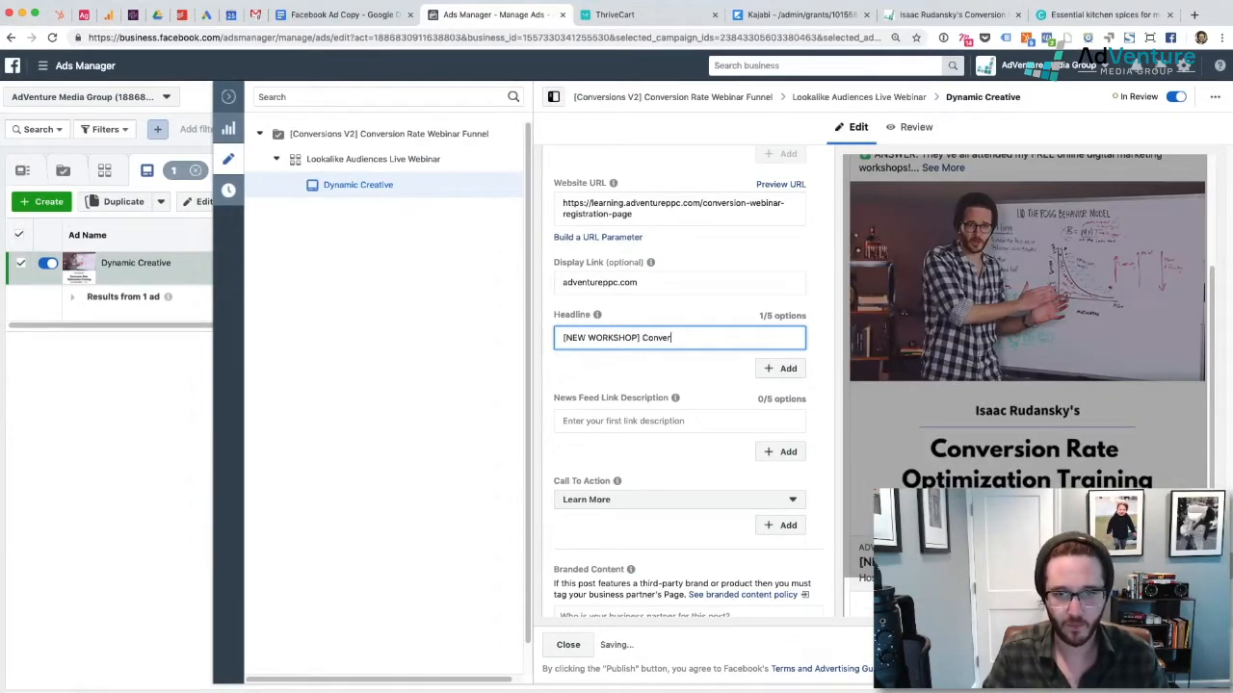
text(sion Ratw)
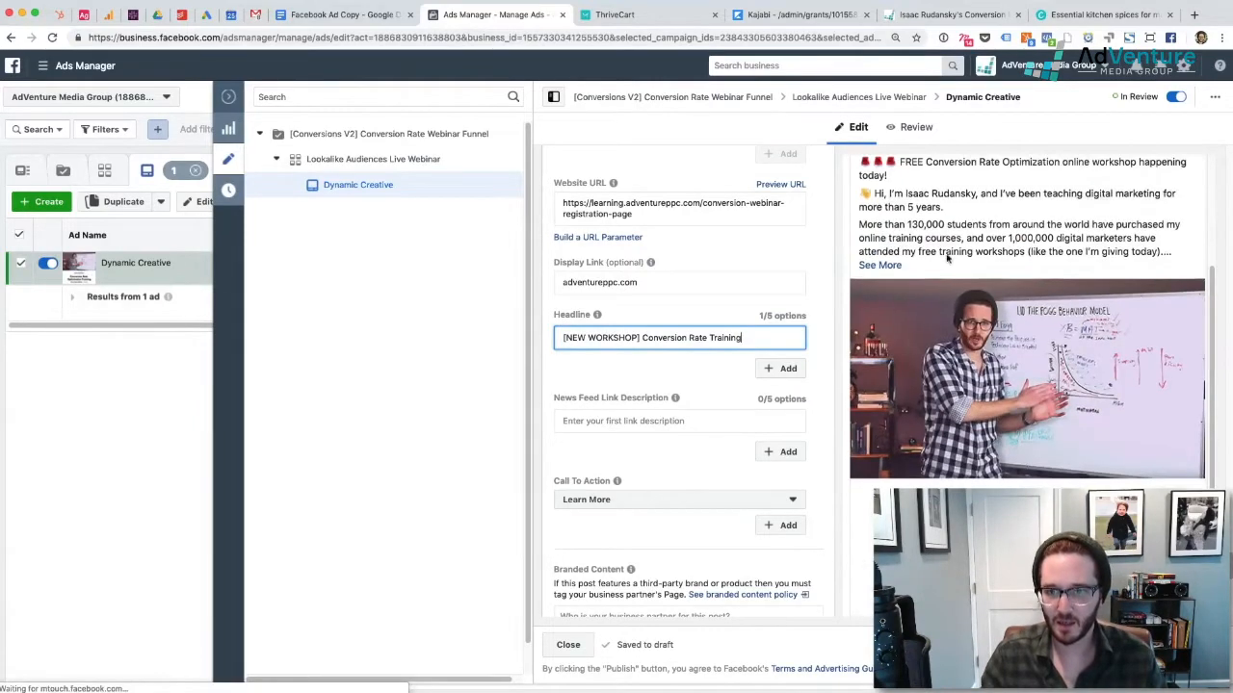
Step: Switch the ad preview to the Mobile News Feed placement and look over the ad
scroll(948, 258, up, 3)
click(932, 209)
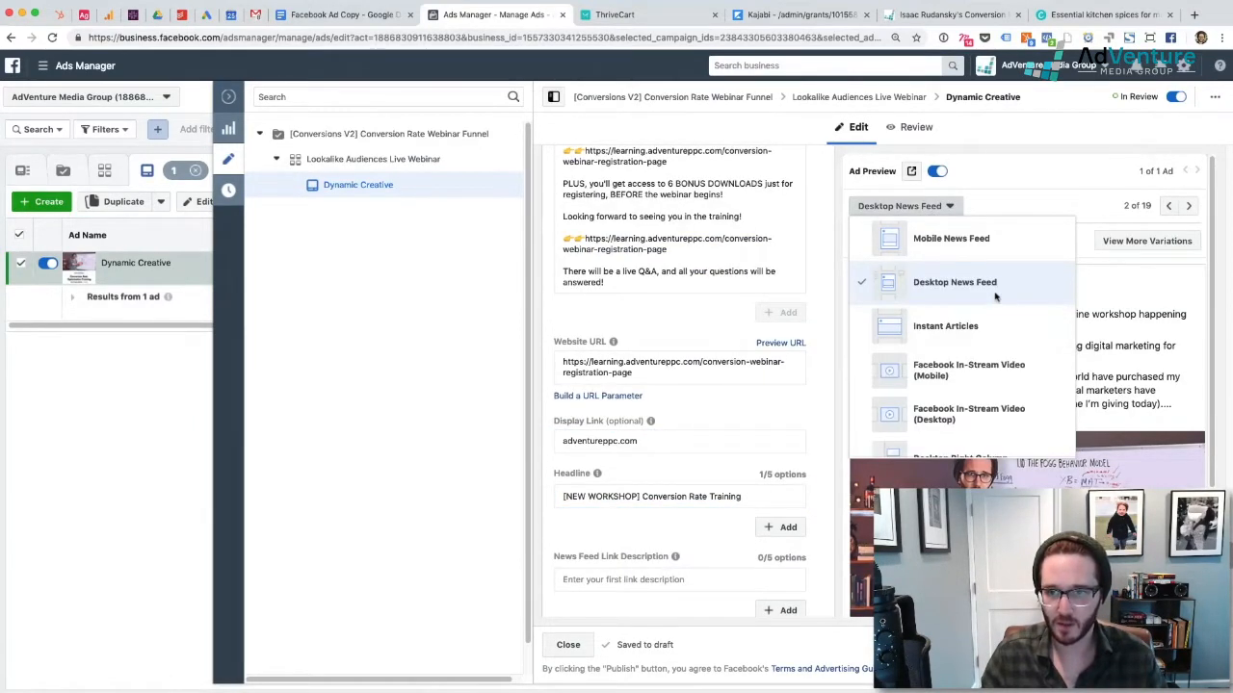
click(1002, 240)
scroll(1025, 437, down, 3)
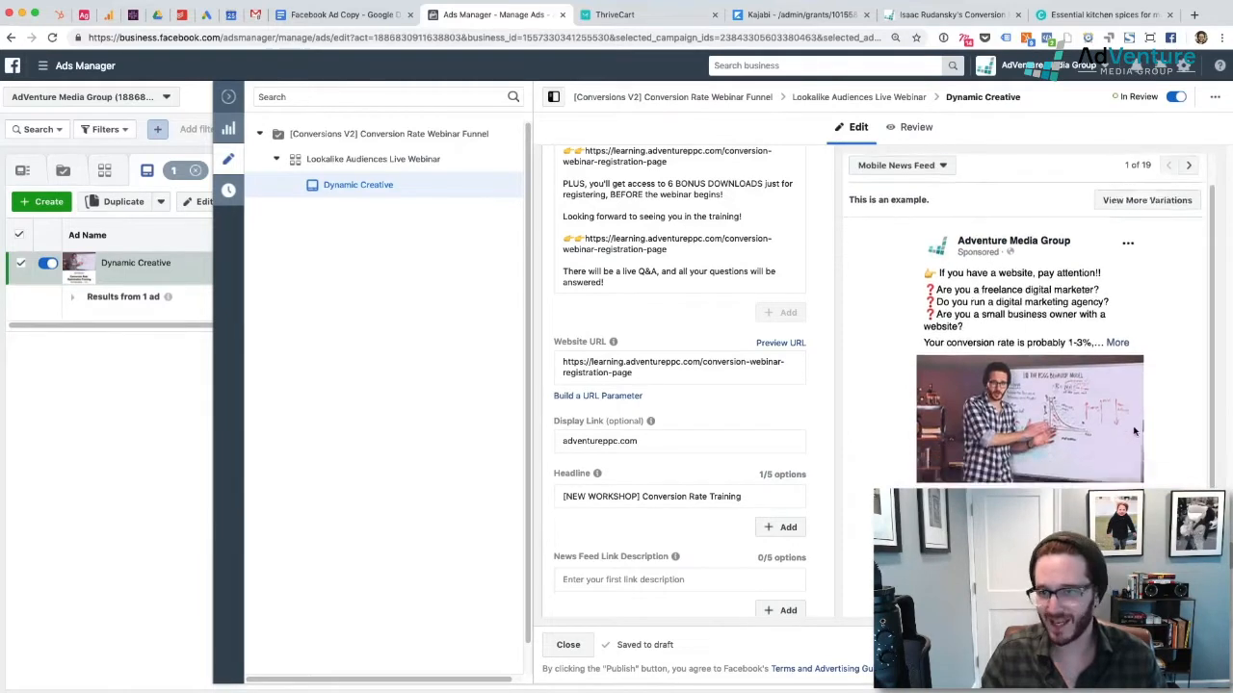
Step: Add a second headline option reading "HAPPENING TODAY - Conversion Rate Training"
mouse_move(634, 412)
scroll(634, 412, down, 1)
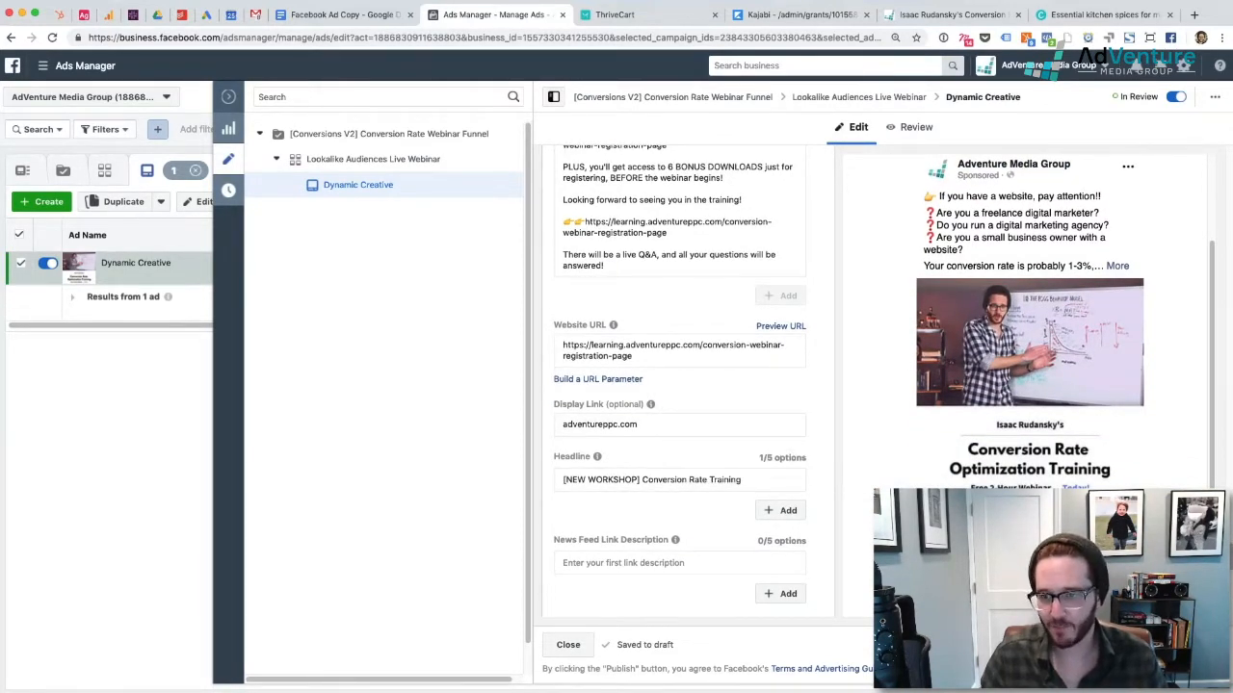
scroll(788, 495, down, 1)
click(786, 494)
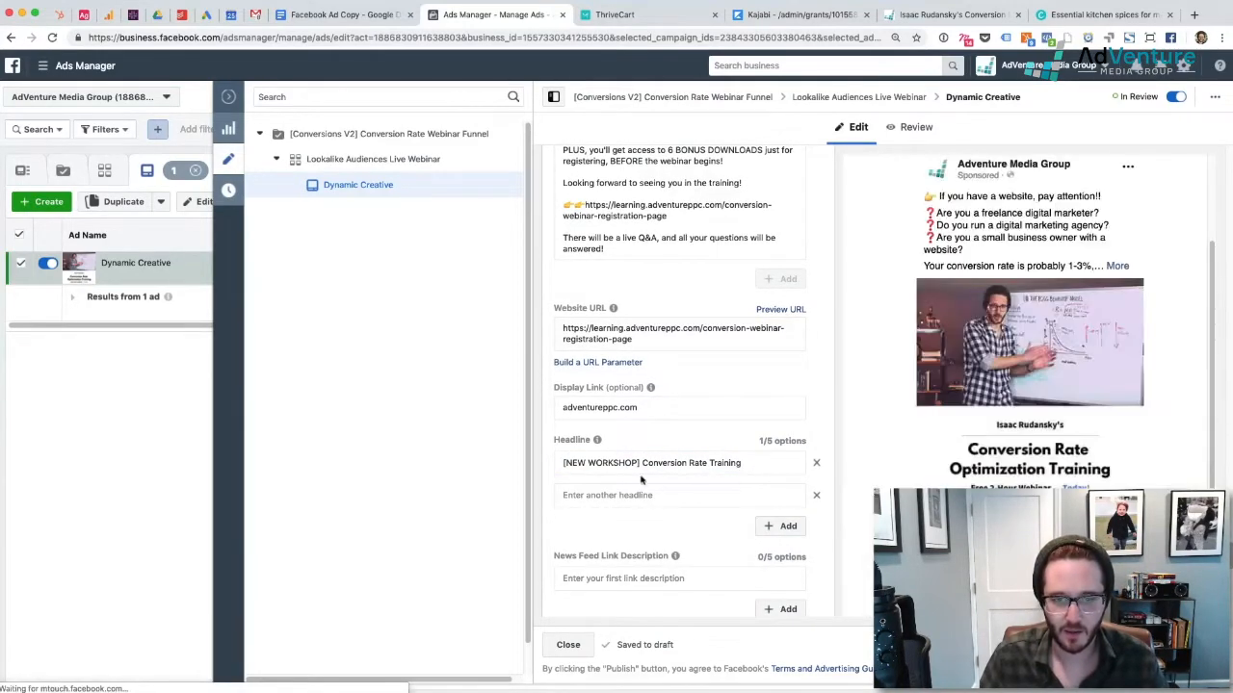
click(643, 495)
text(HAPPENING TODAY - Conversion Rate Training)
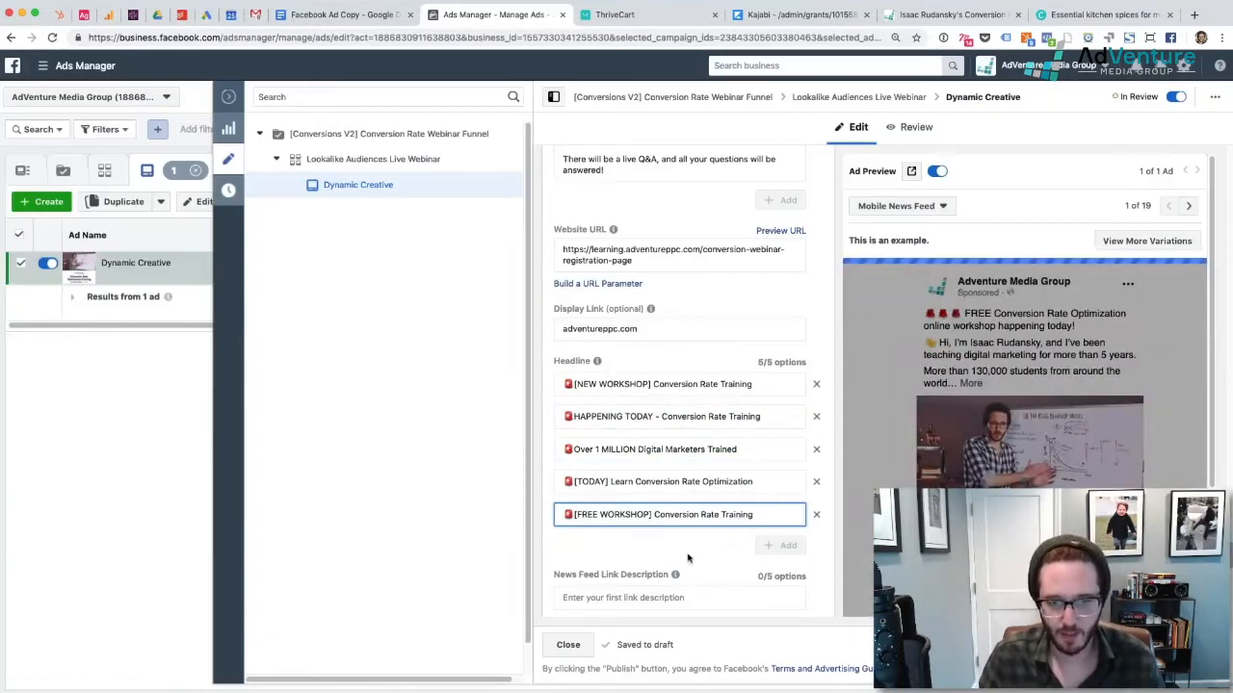
scroll(951, 453, down, 3)
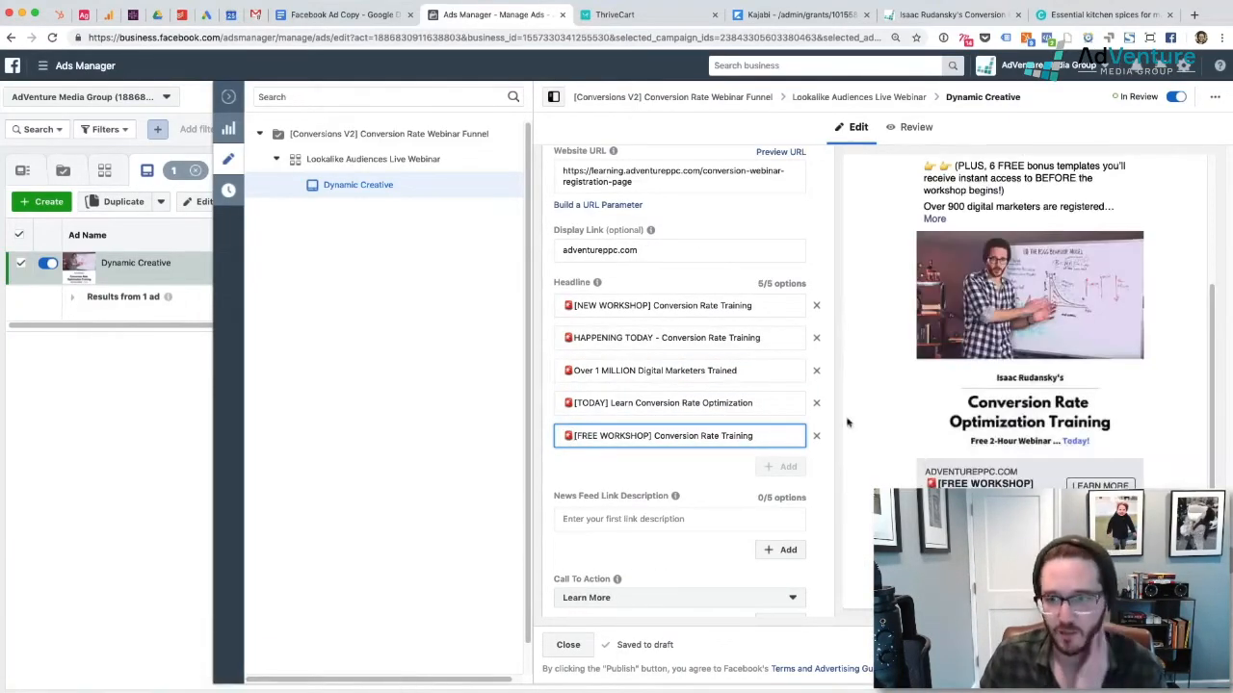
Step: Enter "Join over 900 online marketing professional registered for today's online training!" as the ad's first news feed link description
click(725, 462)
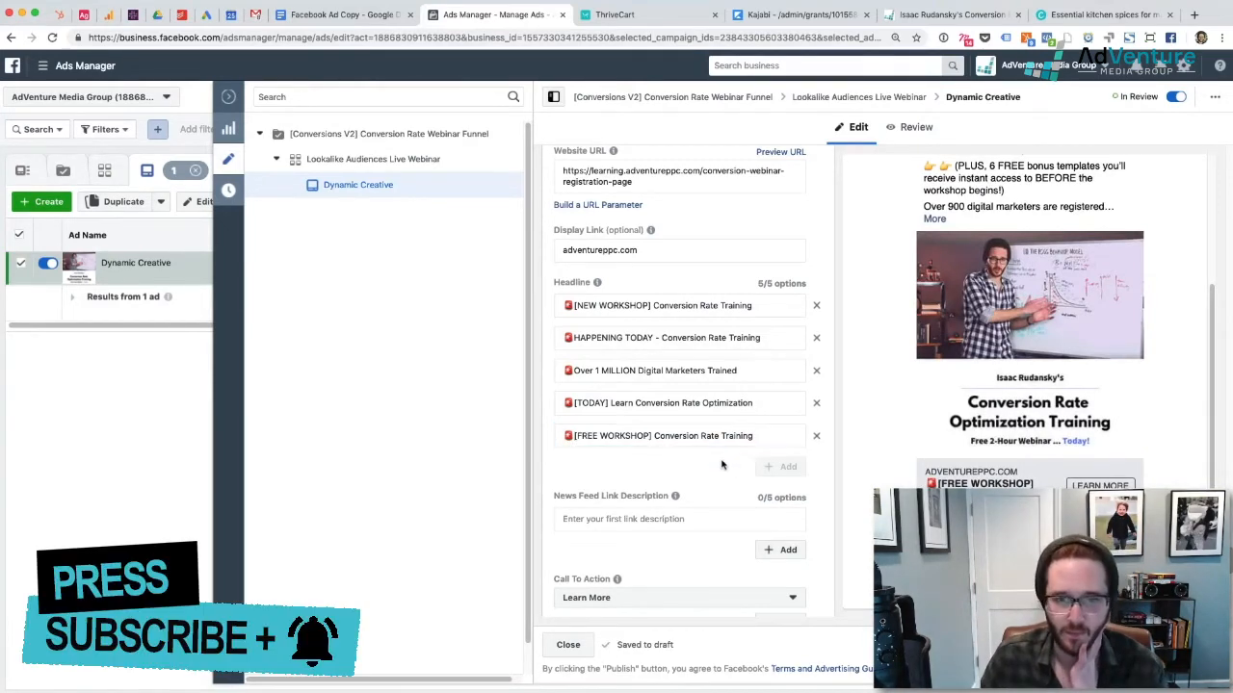
scroll(723, 454, down, 1)
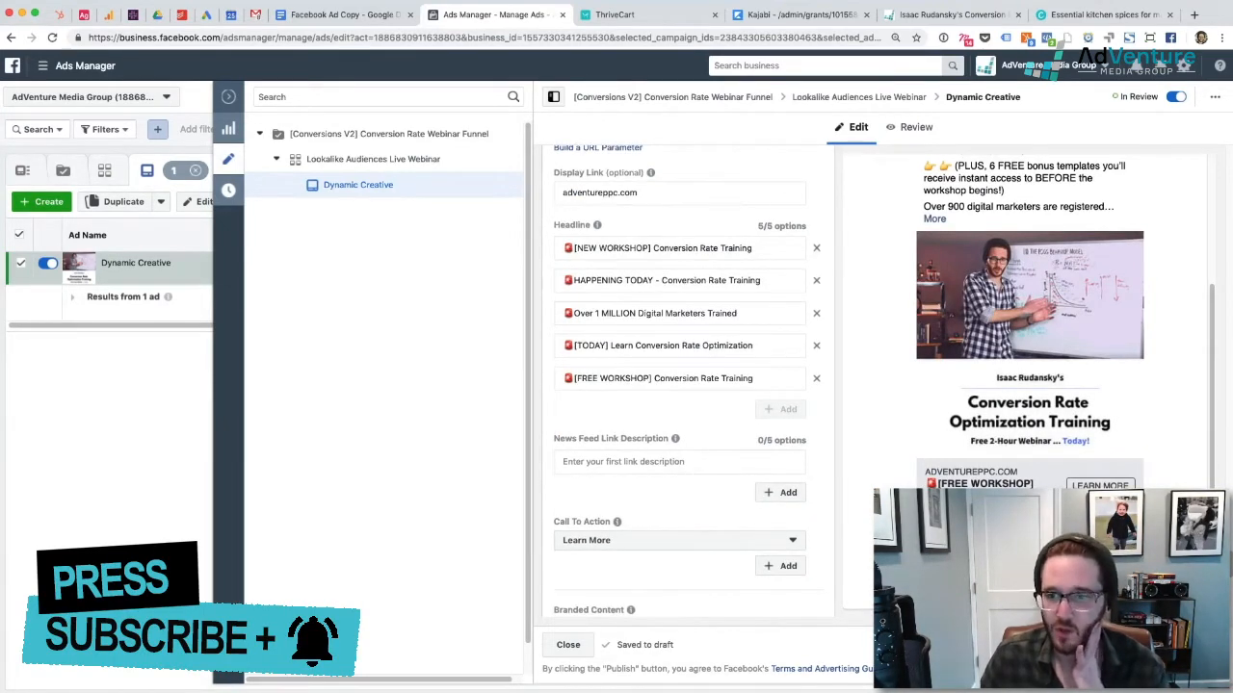
click(626, 461)
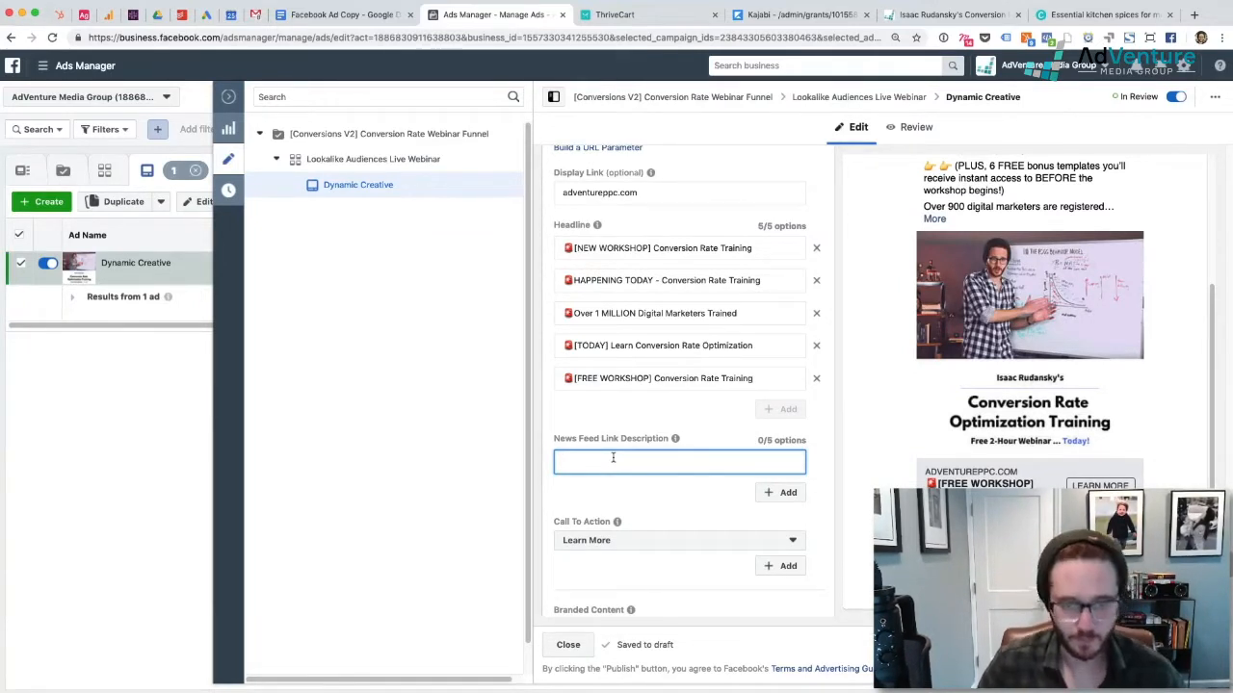
scroll(613, 457, down, 1)
key(super+Tab)
scroll(617, 482, down, 1)
click(652, 404)
scroll(652, 404, down, 3)
text(Join over 900 online marketing professional registered for today's online training!)
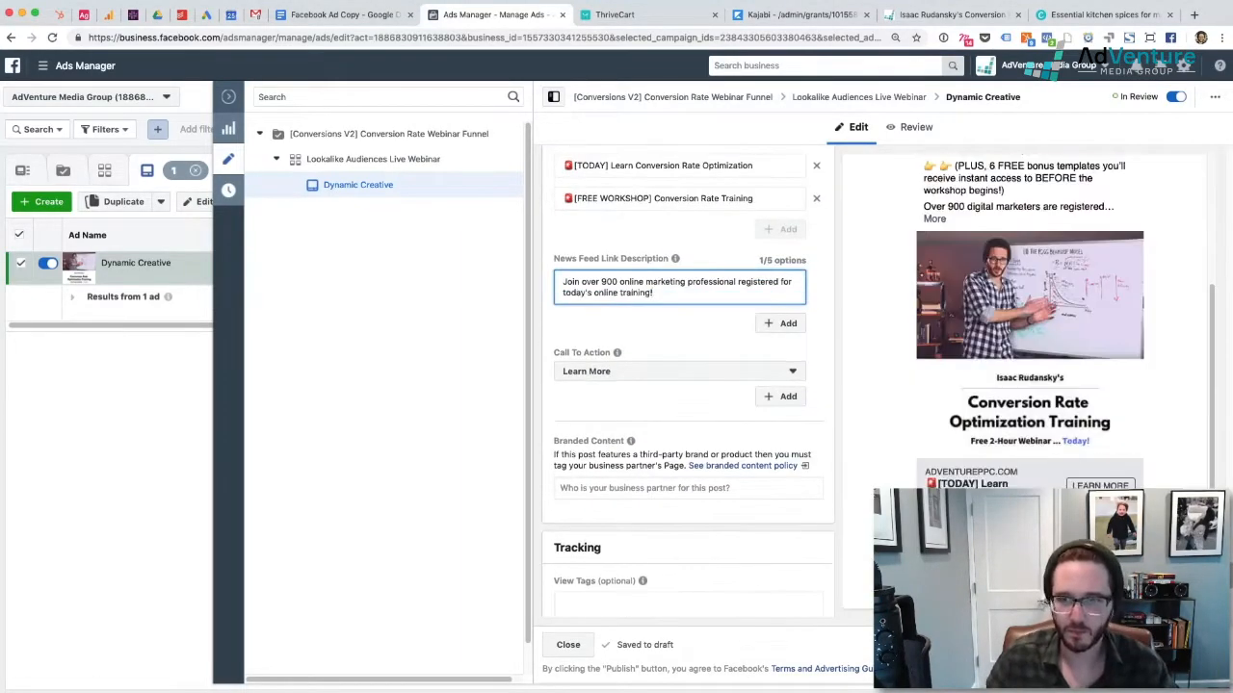
Step: Reword the first link description to "Over 900 online marketers registered for this event" and add "Over 1 MILLION digital marketers trained" as the second
scroll(652, 385, up, 1)
key(super+a)
text(Over 900 online marketers registered for this event)
click(780, 356)
click(614, 317)
text(Over 1 MILLION digital marketers trained)
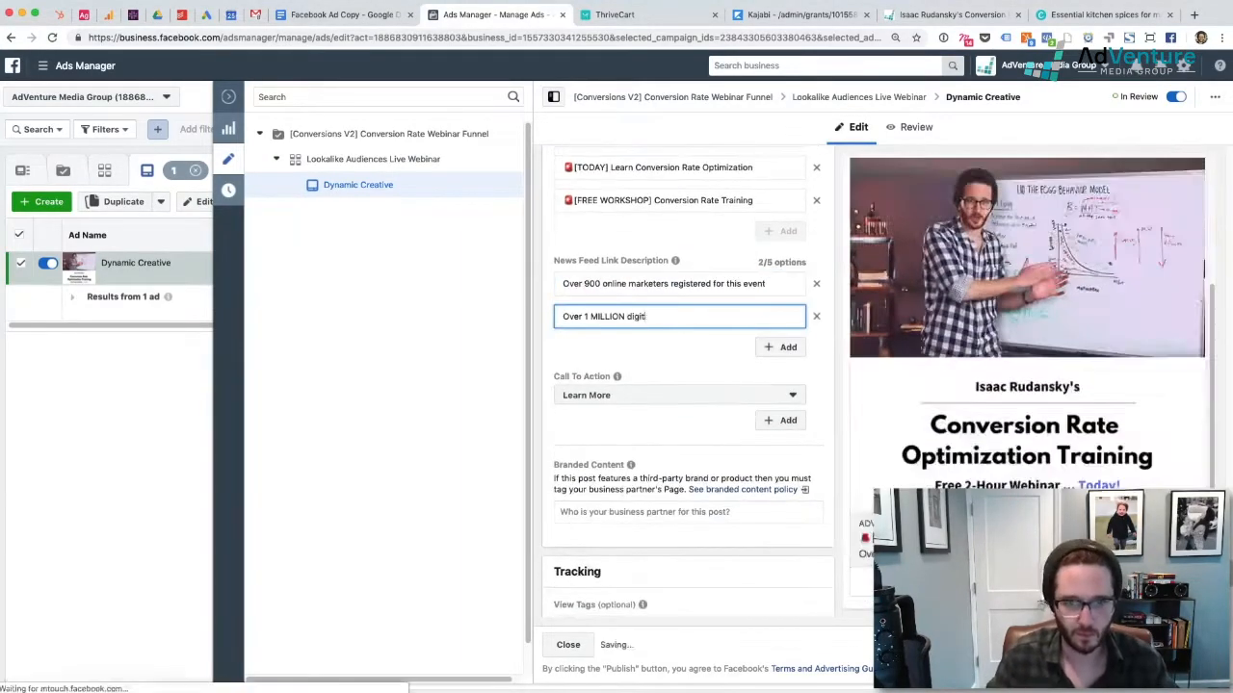
Step: Add a third link description promoting the presenter's Conversion Rate workshop TODAY, and a fourth reading "Register NOW for today's online workshop to reserve a spot!"
click(780, 348)
text(Isaac Rudansky's Conversion Rate workshop TODAY)
click(780, 380)
click(648, 380)
text(Register NOW for today's online workshop to reserve a spot!)
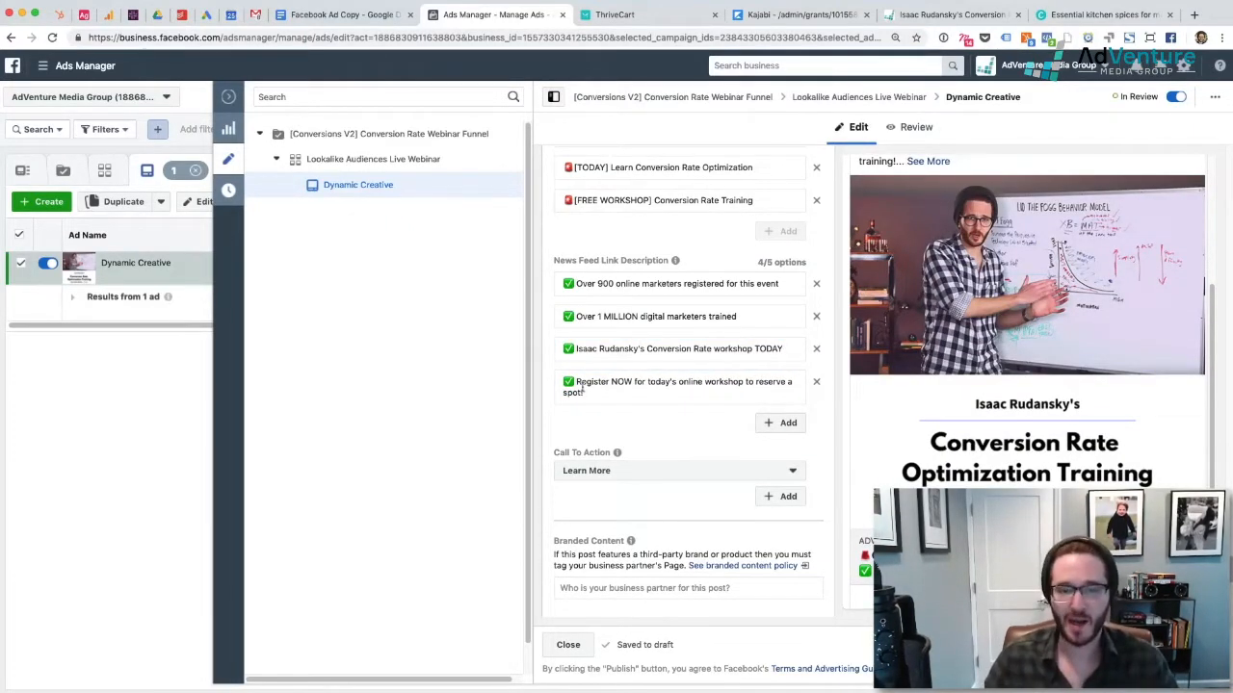
Step: Add Sign Up as a second call to action alongside Learn More
scroll(684, 371, down, 2)
scroll(667, 355, down, 4)
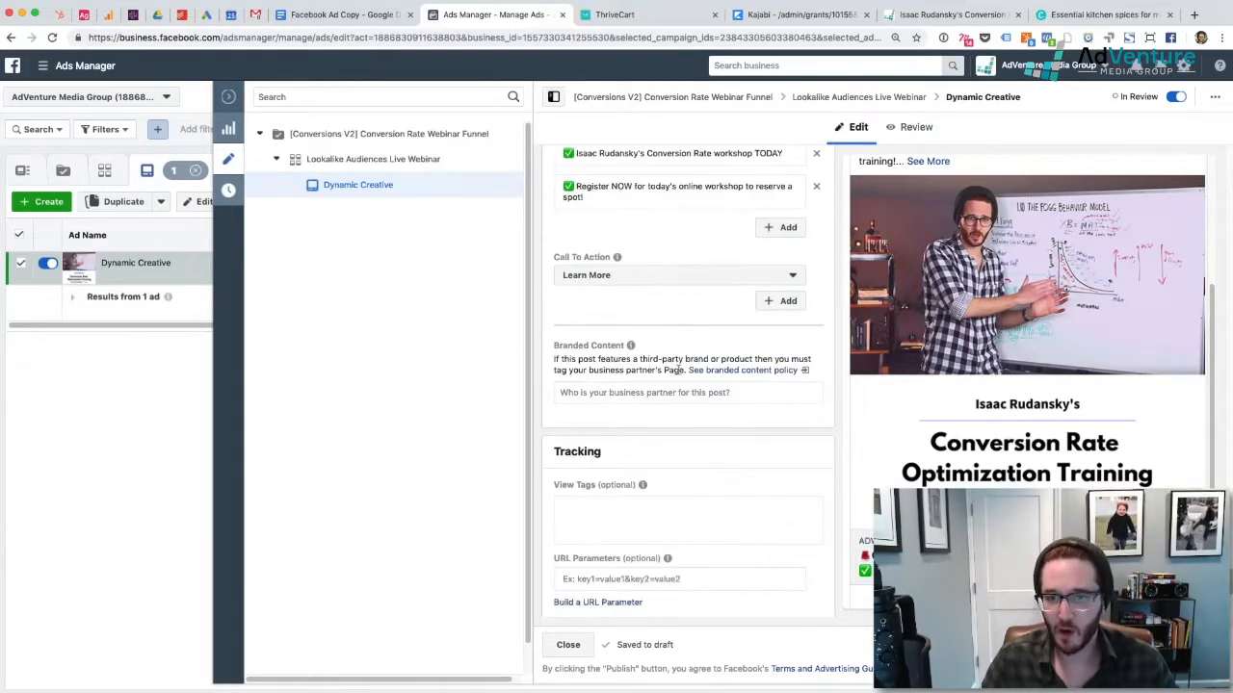
click(623, 285)
click(624, 285)
click(769, 309)
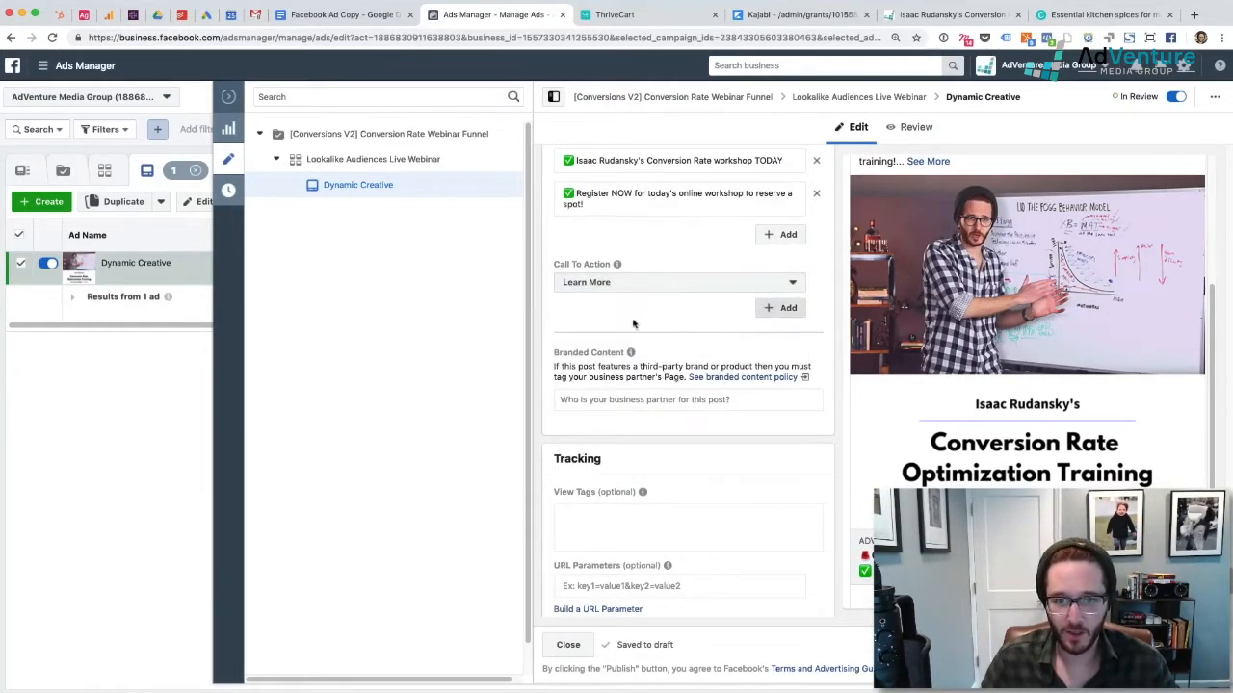
click(672, 441)
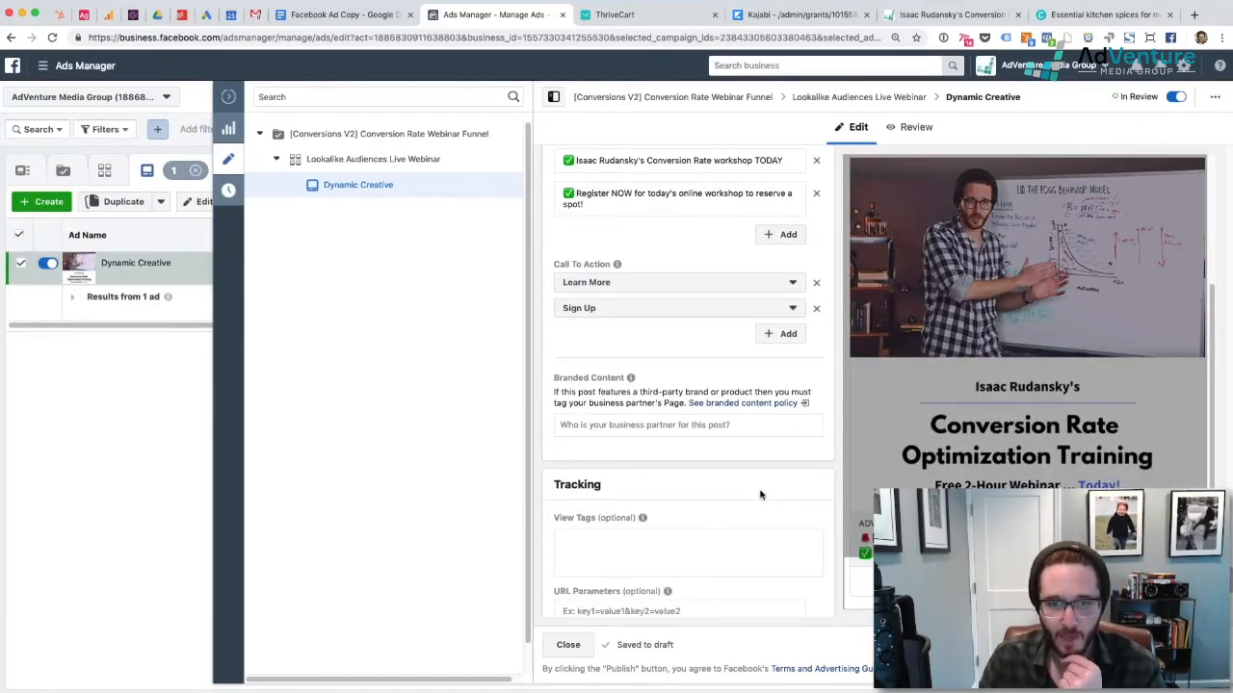
Step: Rename the Lookalike Audiences Live Webinar ad set to "Lookalike Audiences Zoom Webinar" and open the parent campaign's settings
scroll(760, 495, down, 1)
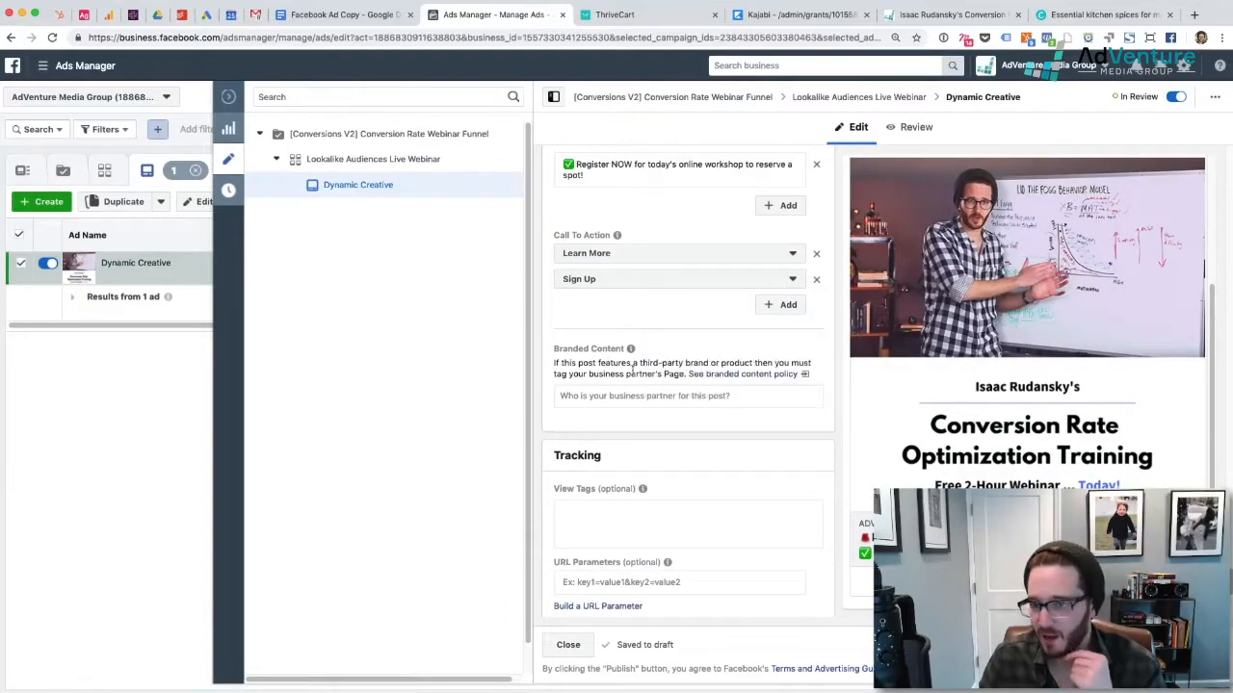
scroll(717, 461, down, 5)
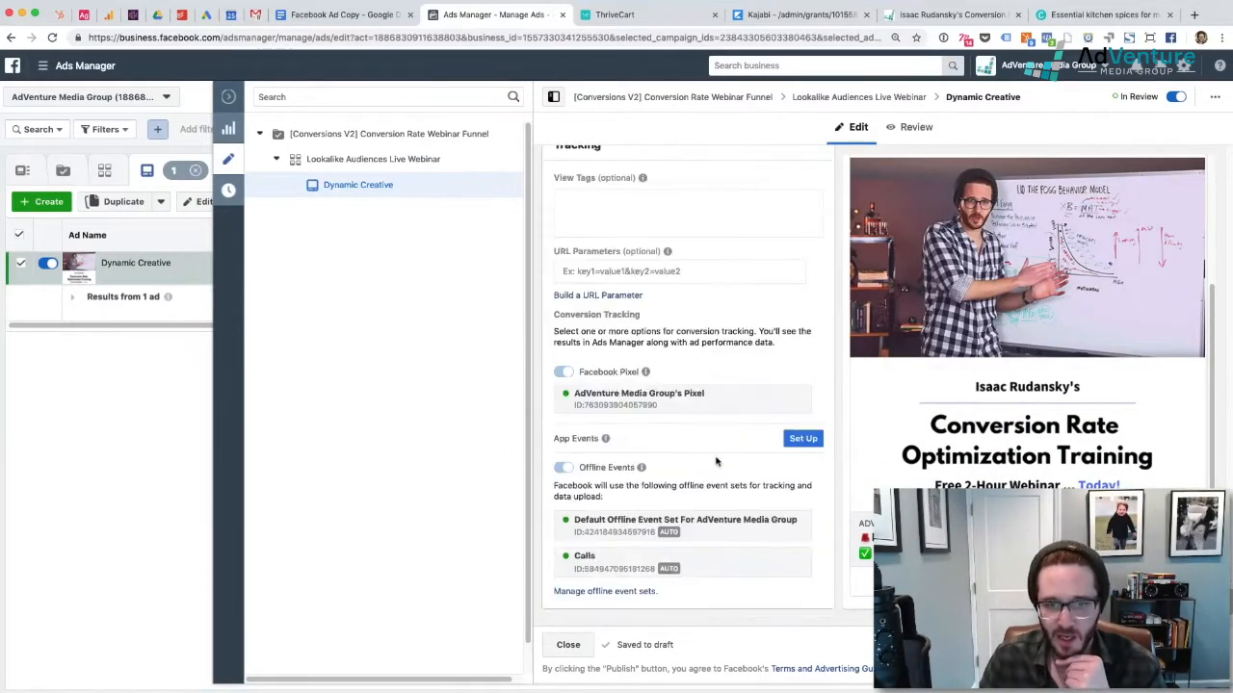
scroll(785, 496, up, 15)
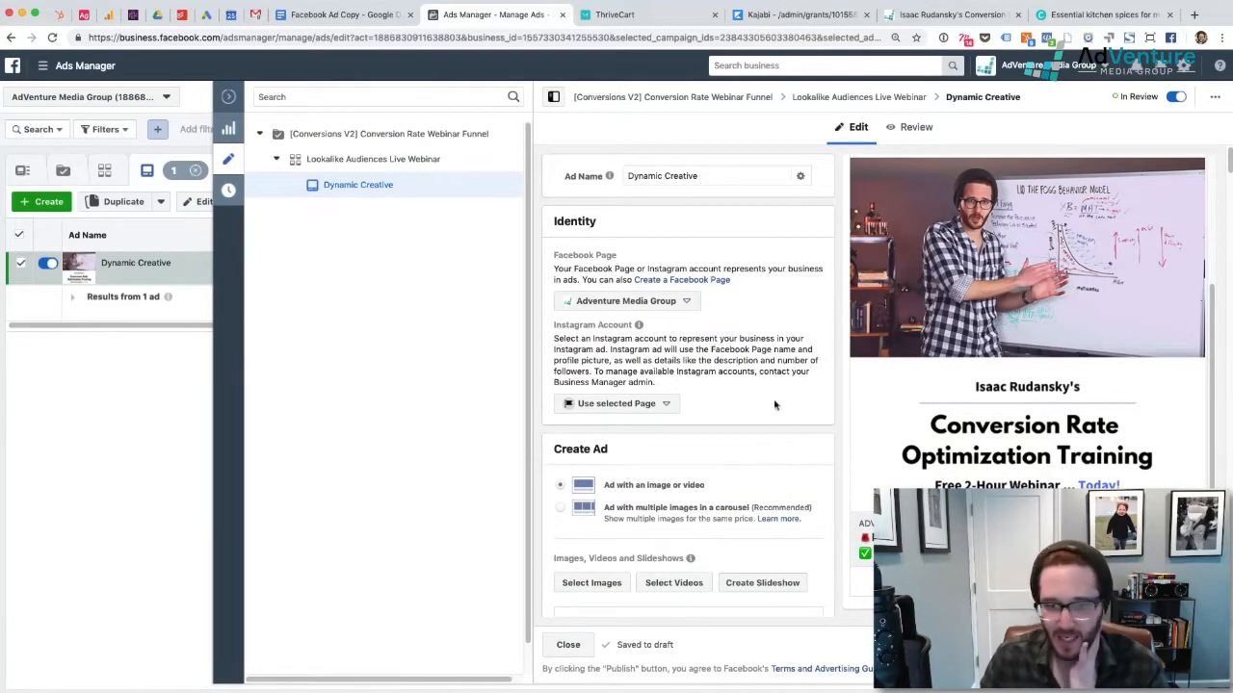
click(372, 160)
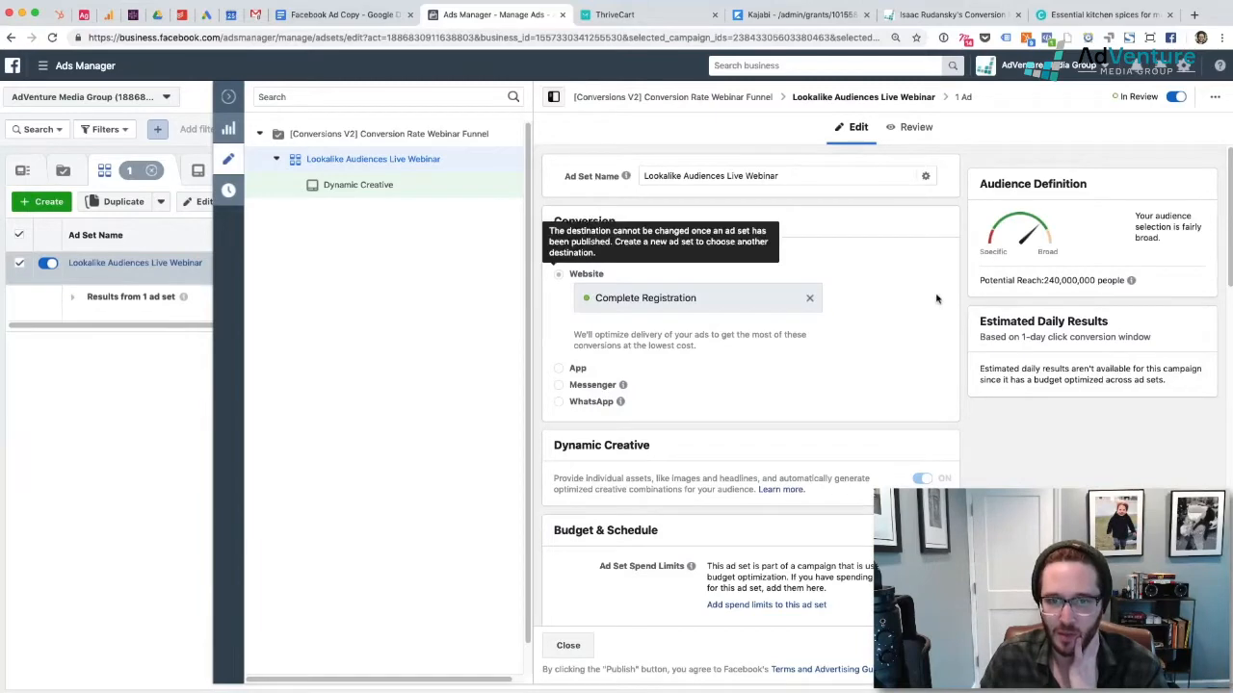
scroll(925, 298, down, 5)
click(375, 134)
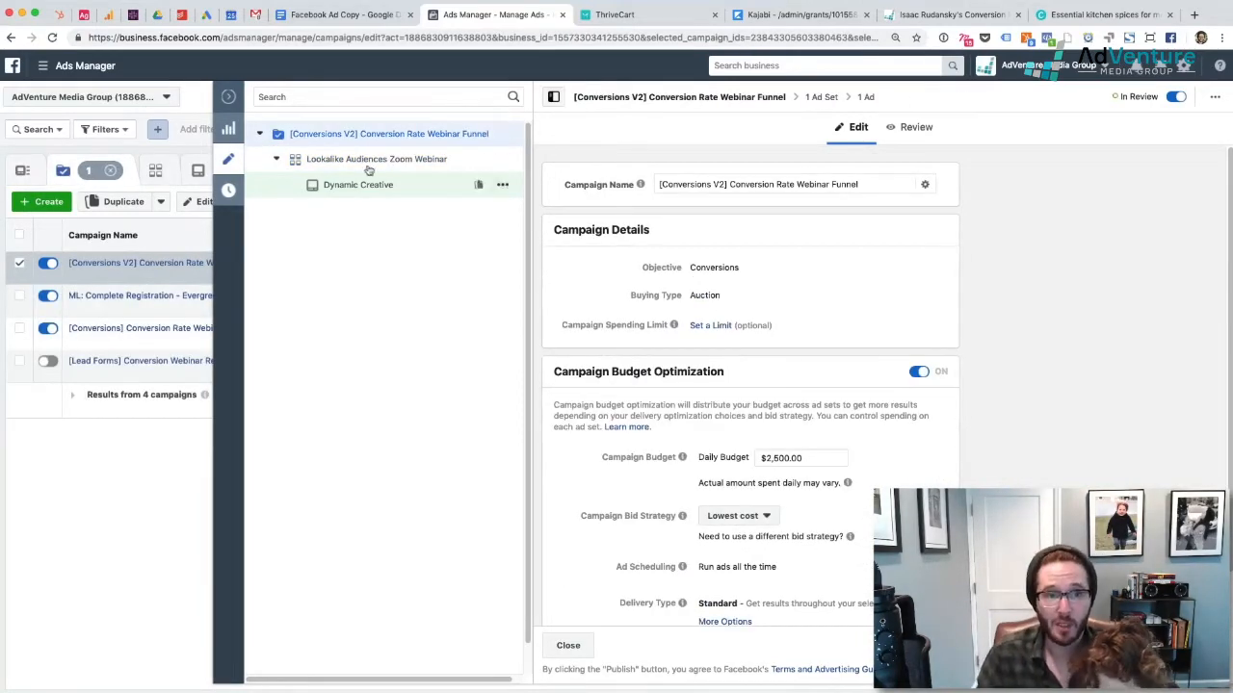
Step: Close the editing pane and publish the pending draft changes of the [Conversions V2] Conversion Rate Webinar Funnel campaign
click(228, 97)
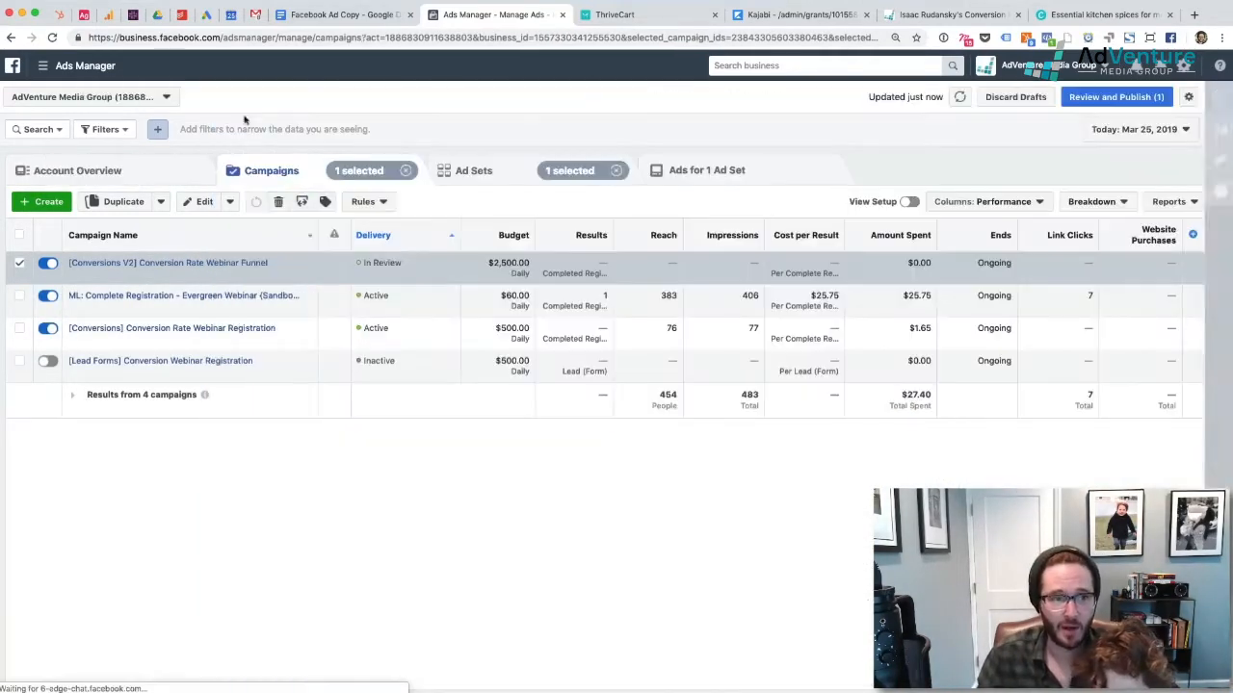
click(21, 265)
click(108, 269)
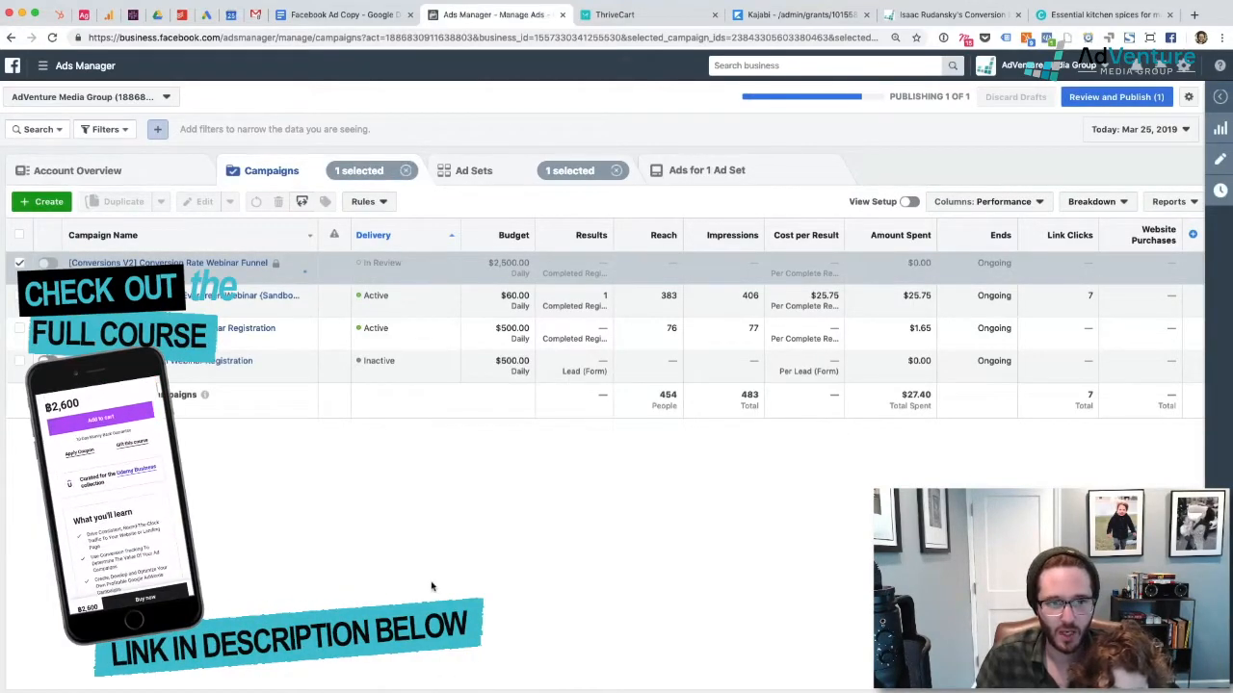
key(ctrl+t)
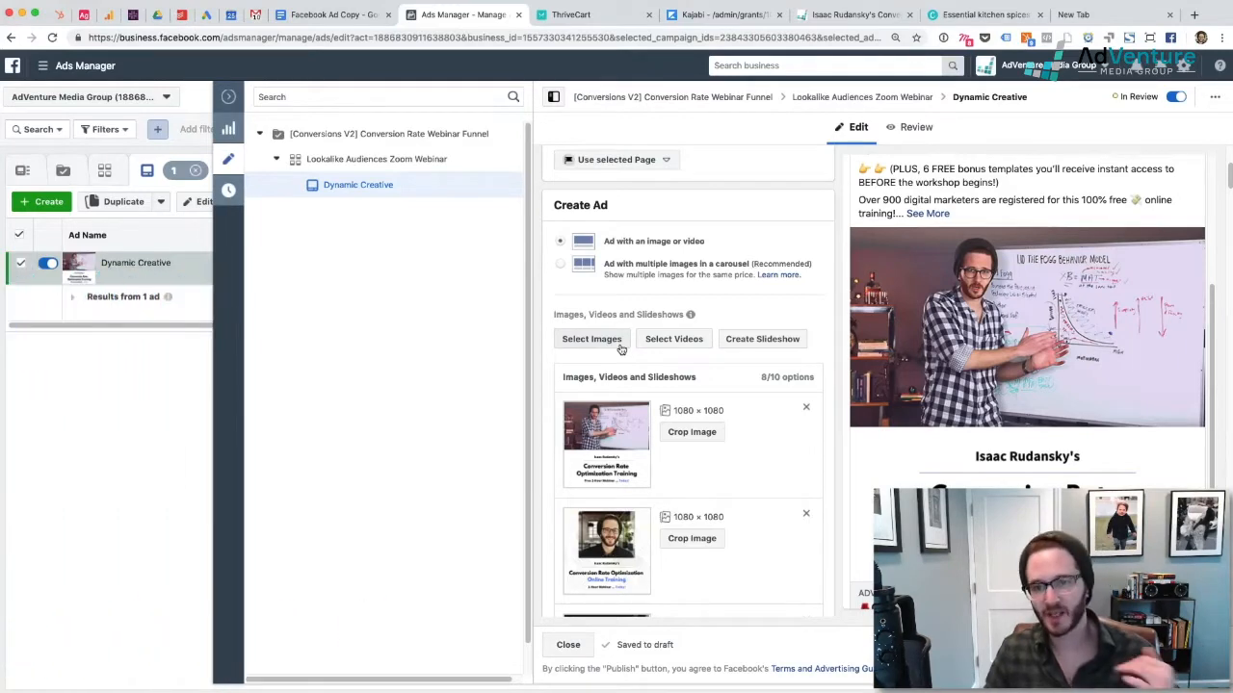
Step: Create a square (1:1) slideshow for the ad from seven images, with an image duration of 1 and the Fade transition
click(764, 339)
click(804, 346)
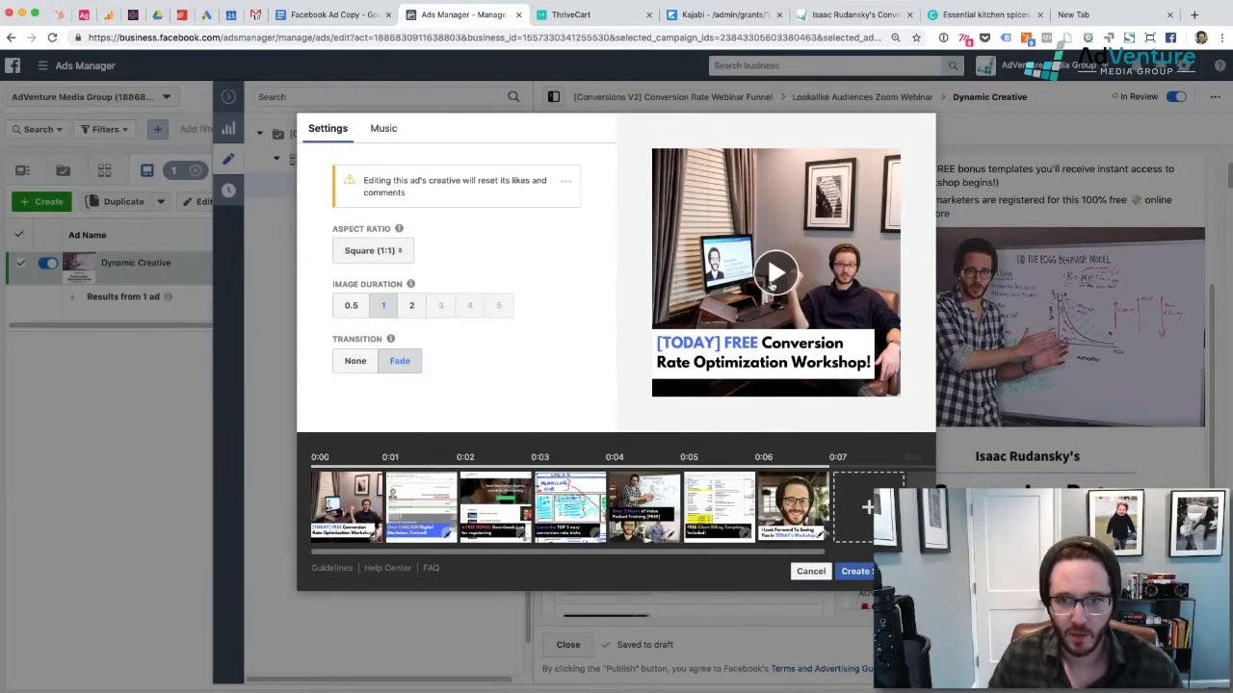
click(774, 276)
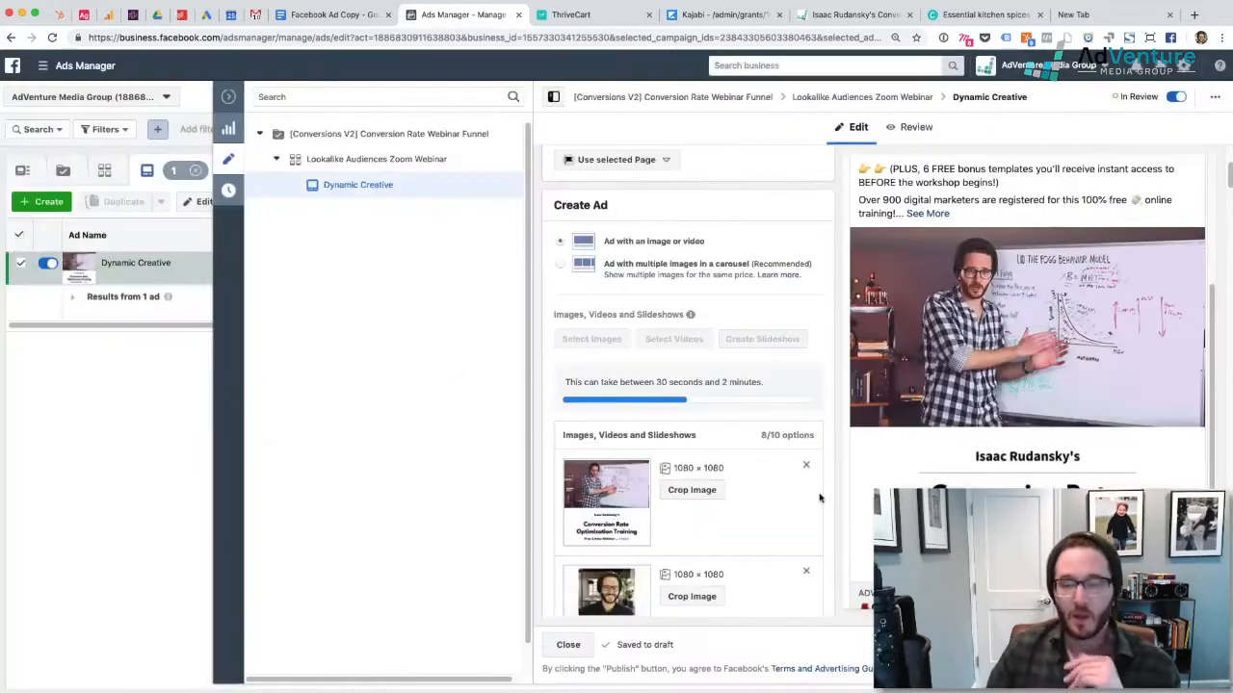
Step: Review the Dynamic Creative ad's list of images, videos and slideshows alongside its Desktop News Feed preview
scroll(822, 498, down, 5)
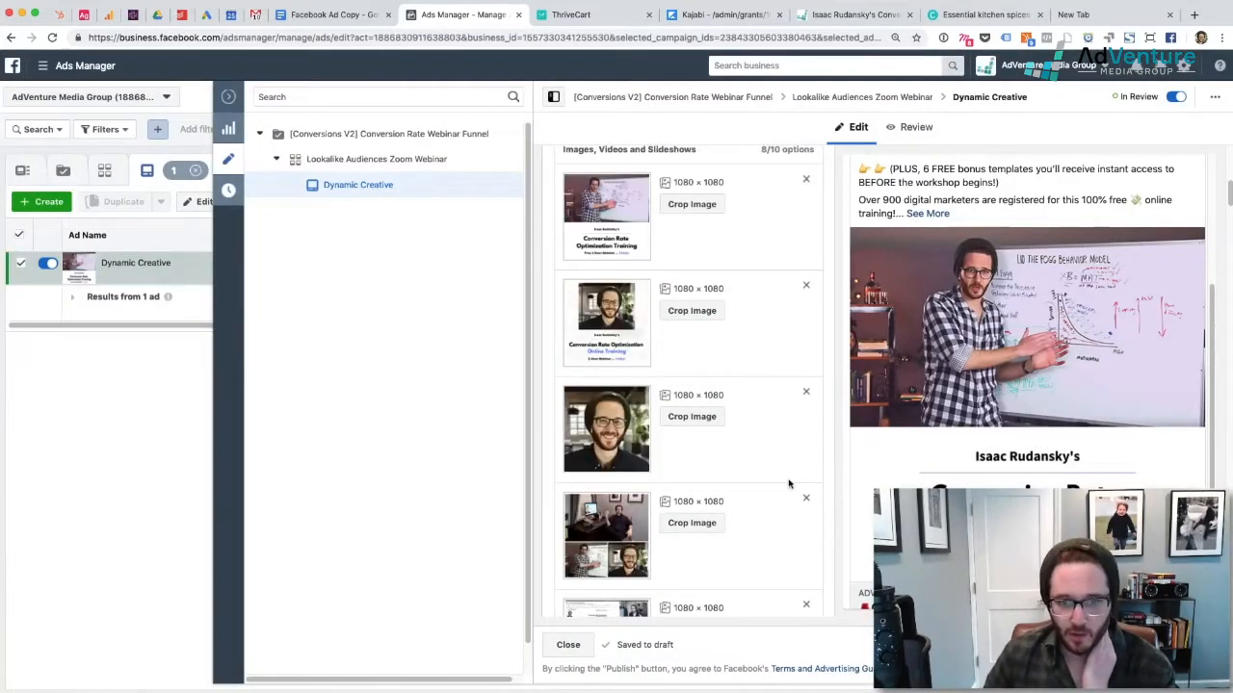
scroll(789, 479, down, 6)
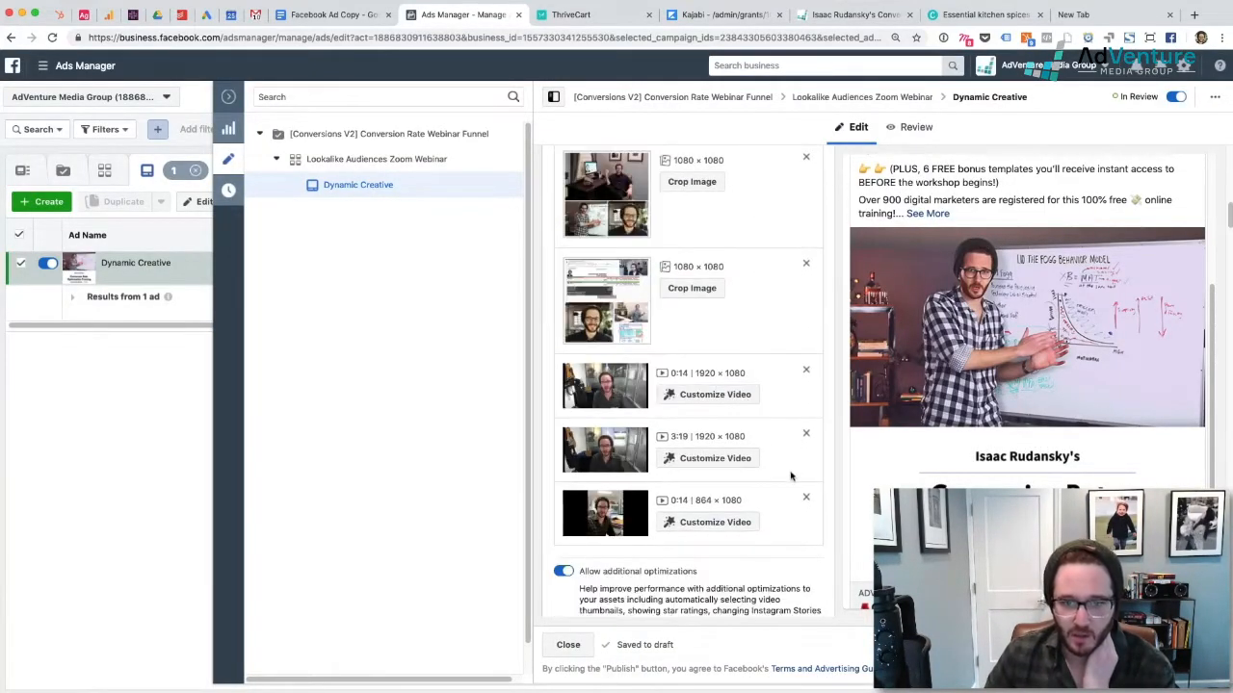
scroll(820, 312, up, 12)
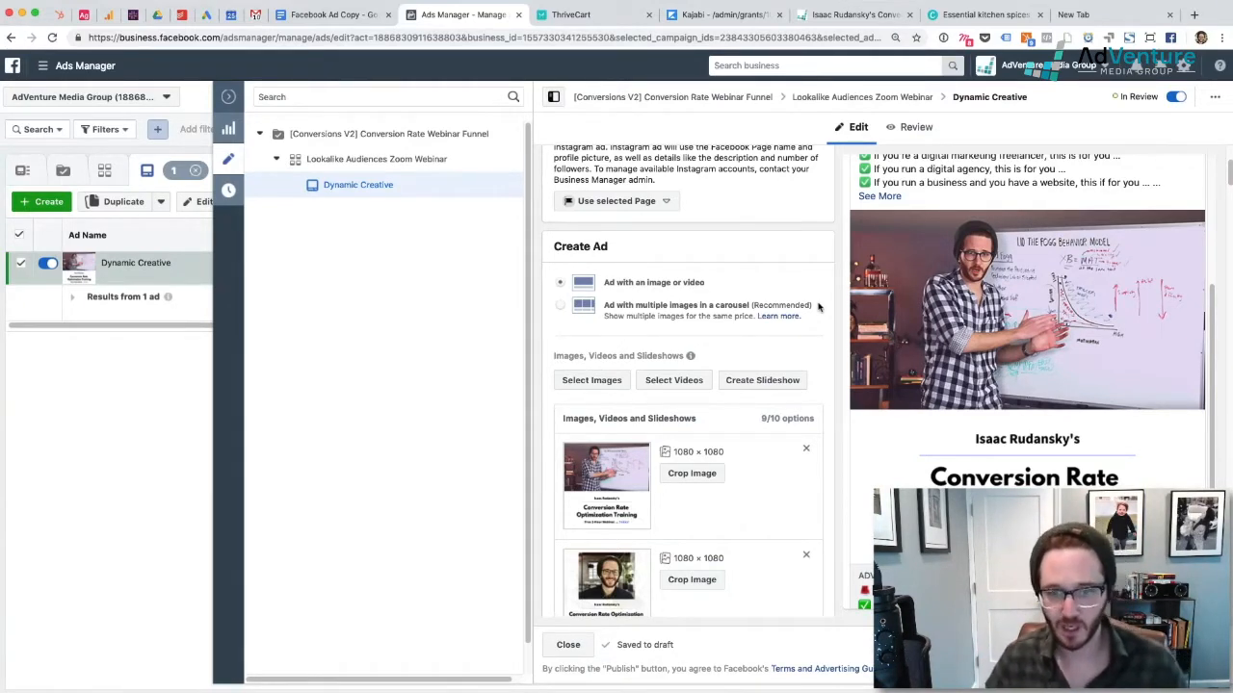
scroll(850, 301, down, 5)
scroll(850, 339, up, 6)
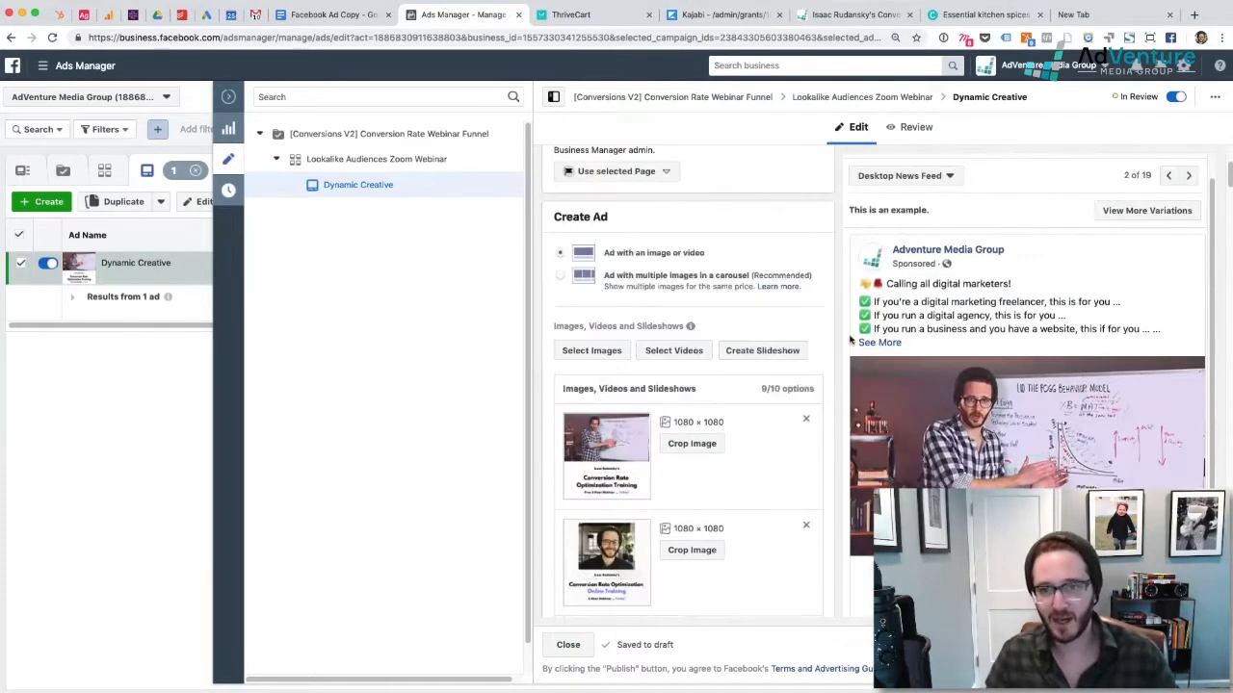
scroll(852, 323, up, 3)
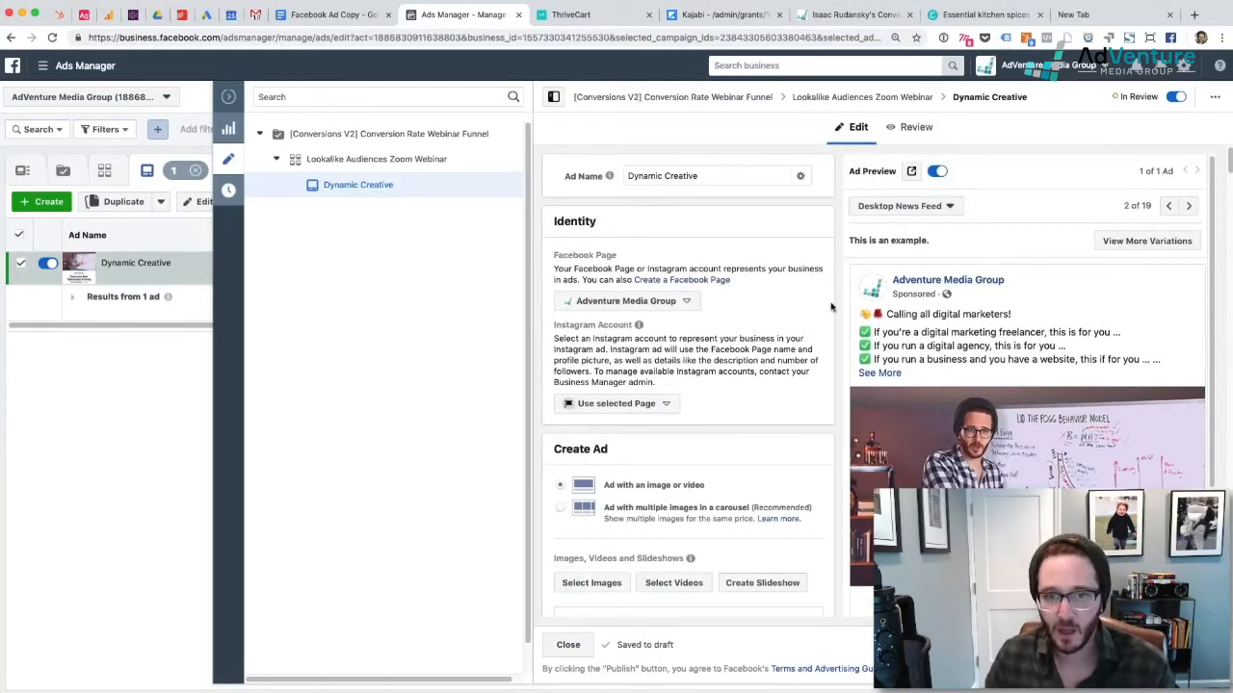
scroll(829, 326, down, 8)
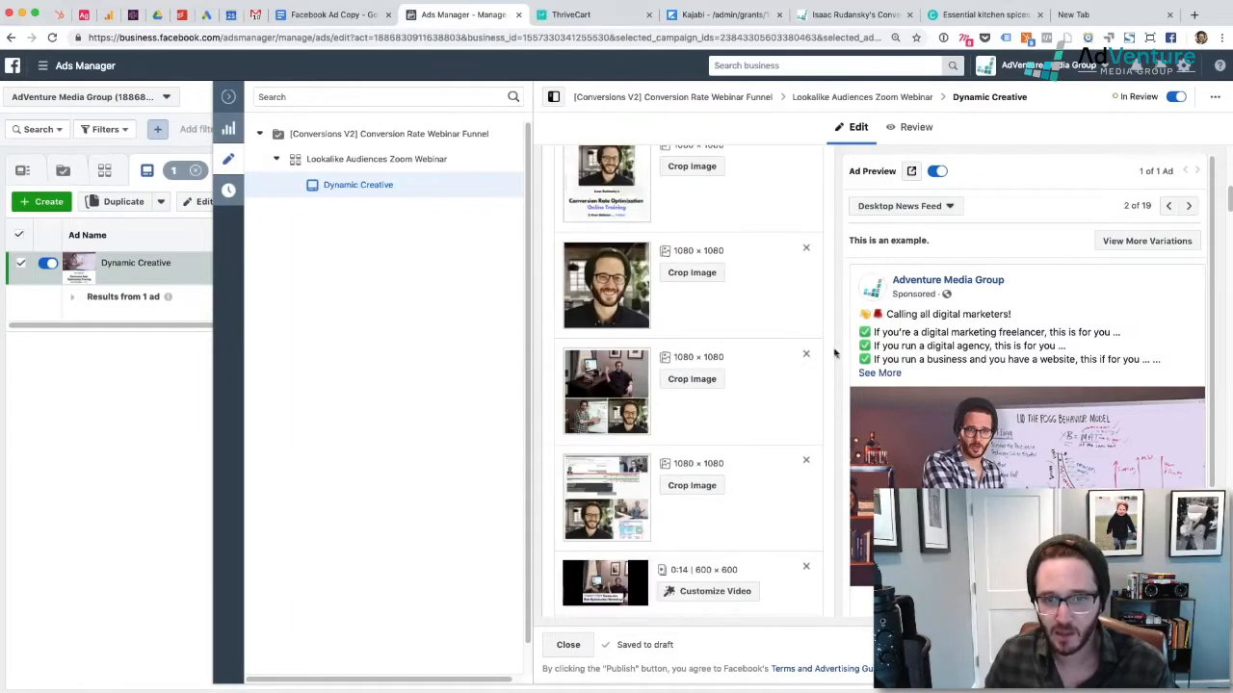
scroll(818, 439, down, 5)
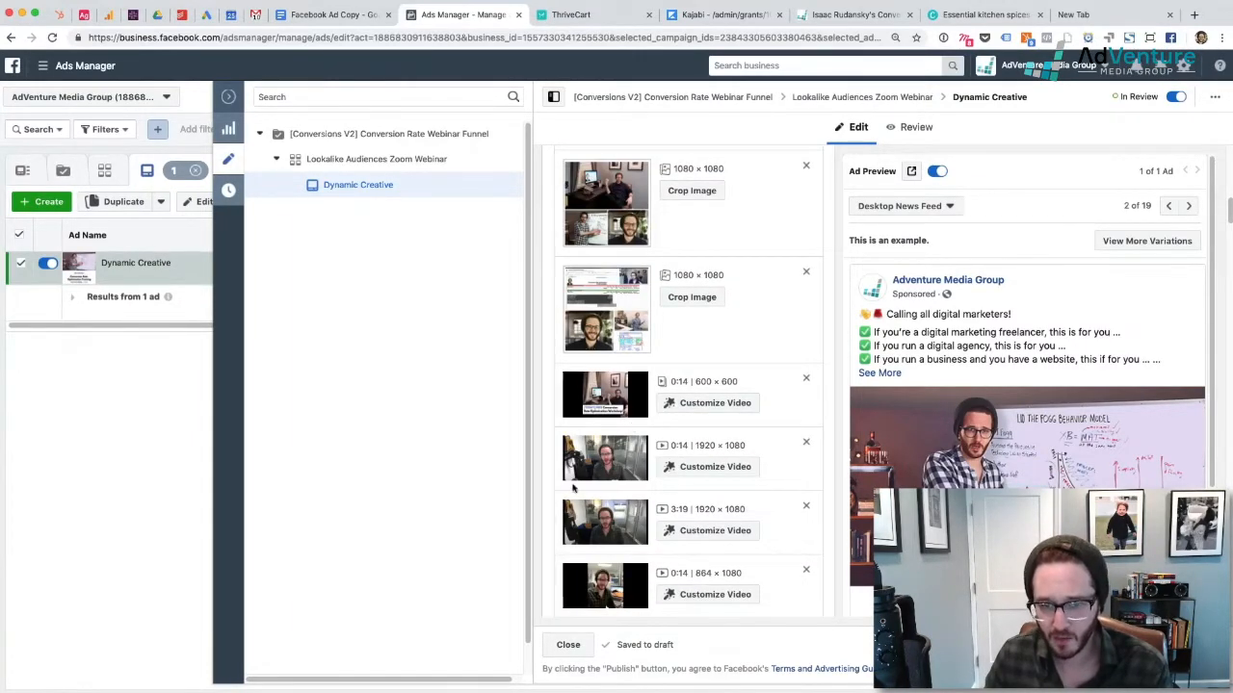
scroll(645, 469, down, 1)
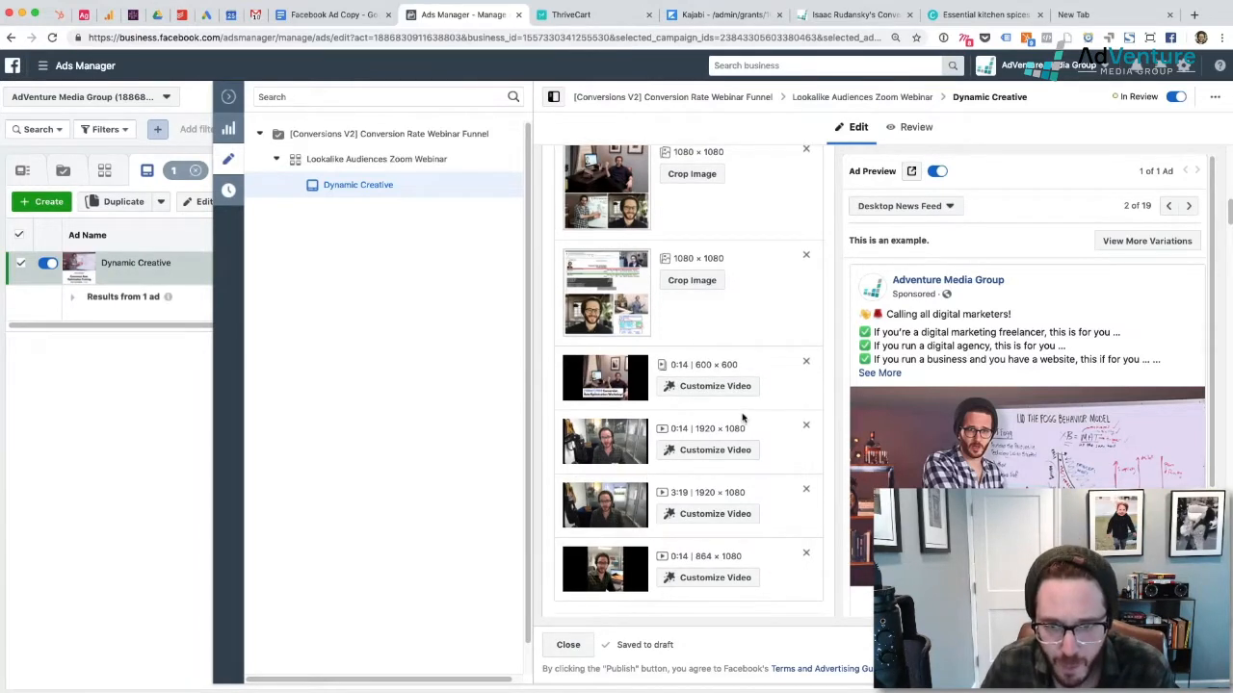
scroll(709, 395, up, 5)
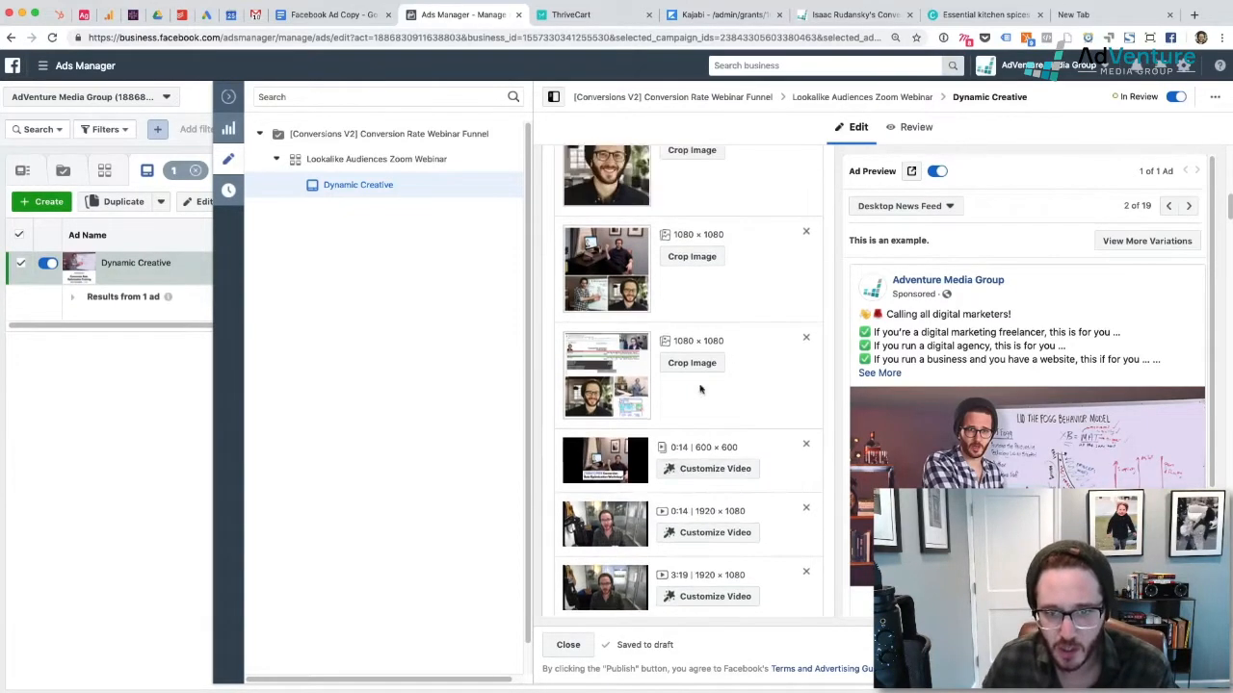
scroll(709, 403, down, 6)
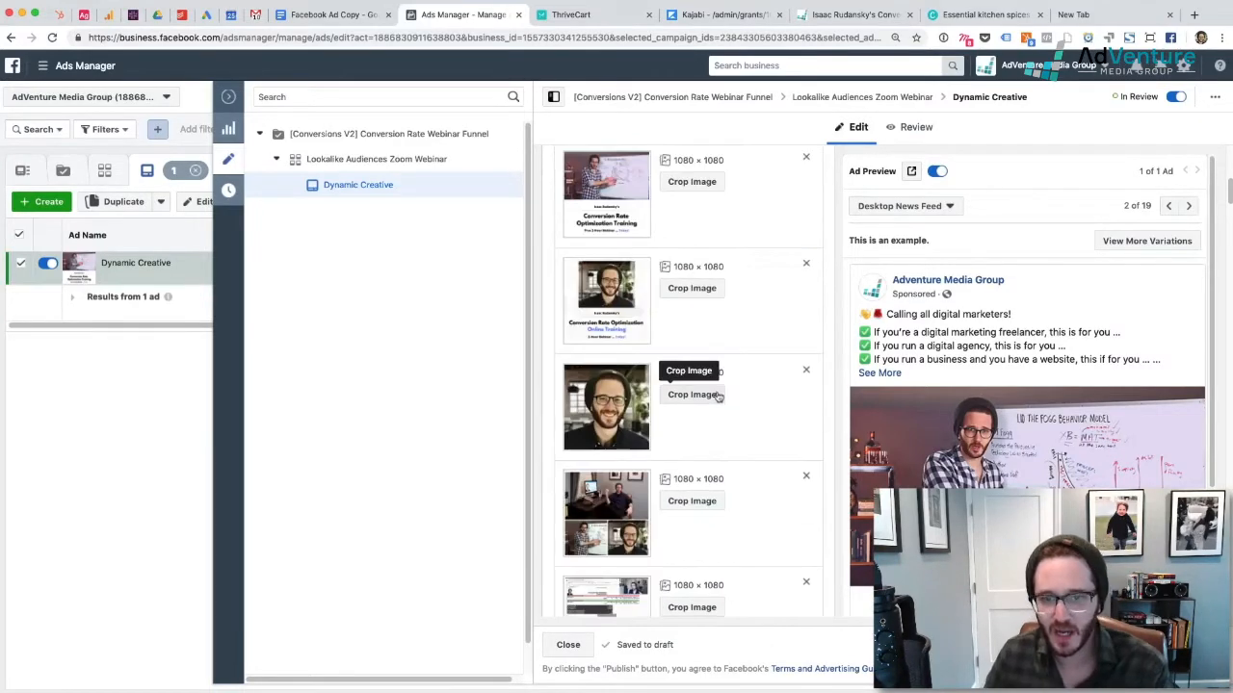
scroll(808, 446, down, 6)
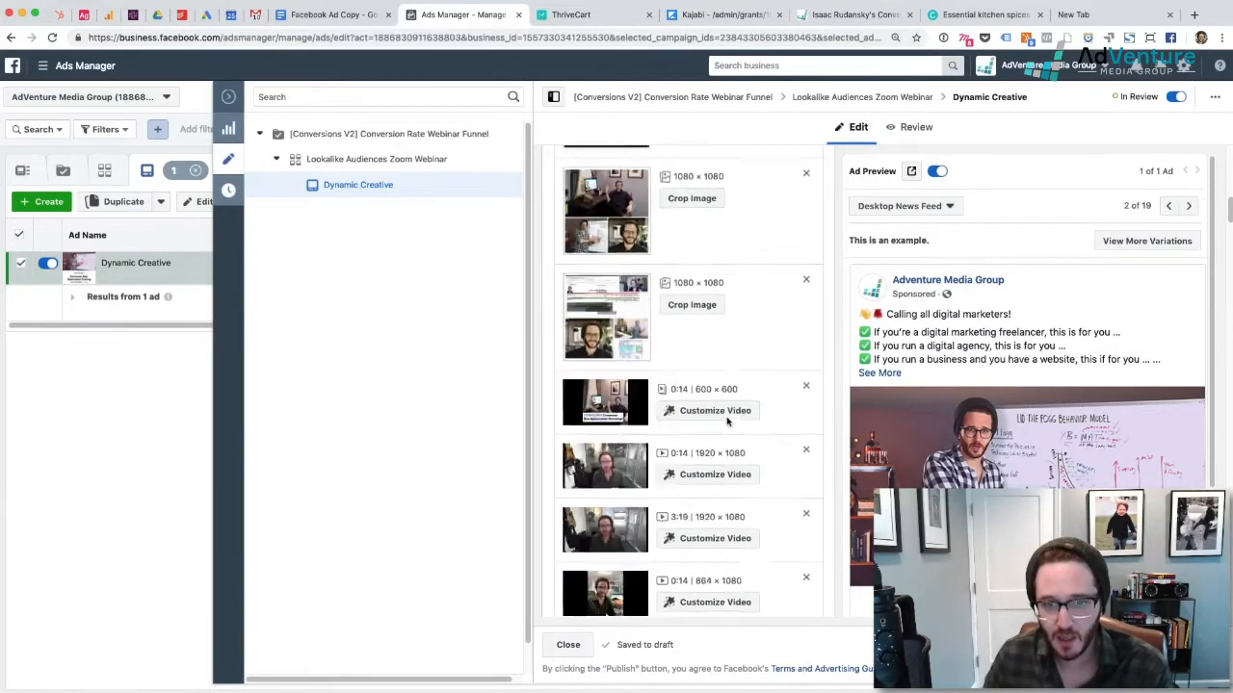
scroll(773, 450, up, 3)
Step: Review the ad's text options, headlines, link descriptions, calls to action and conversion tracking settings
scroll(775, 423, down, 6)
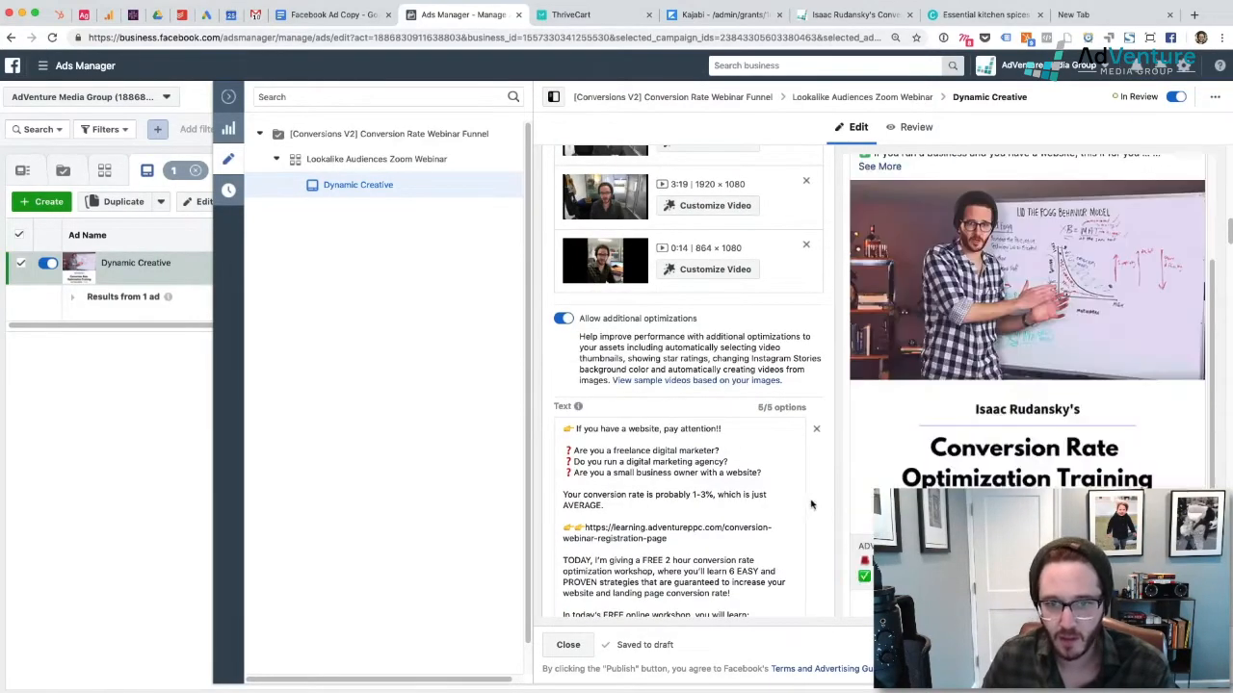
scroll(810, 503, down, 10)
scroll(809, 503, down, 10)
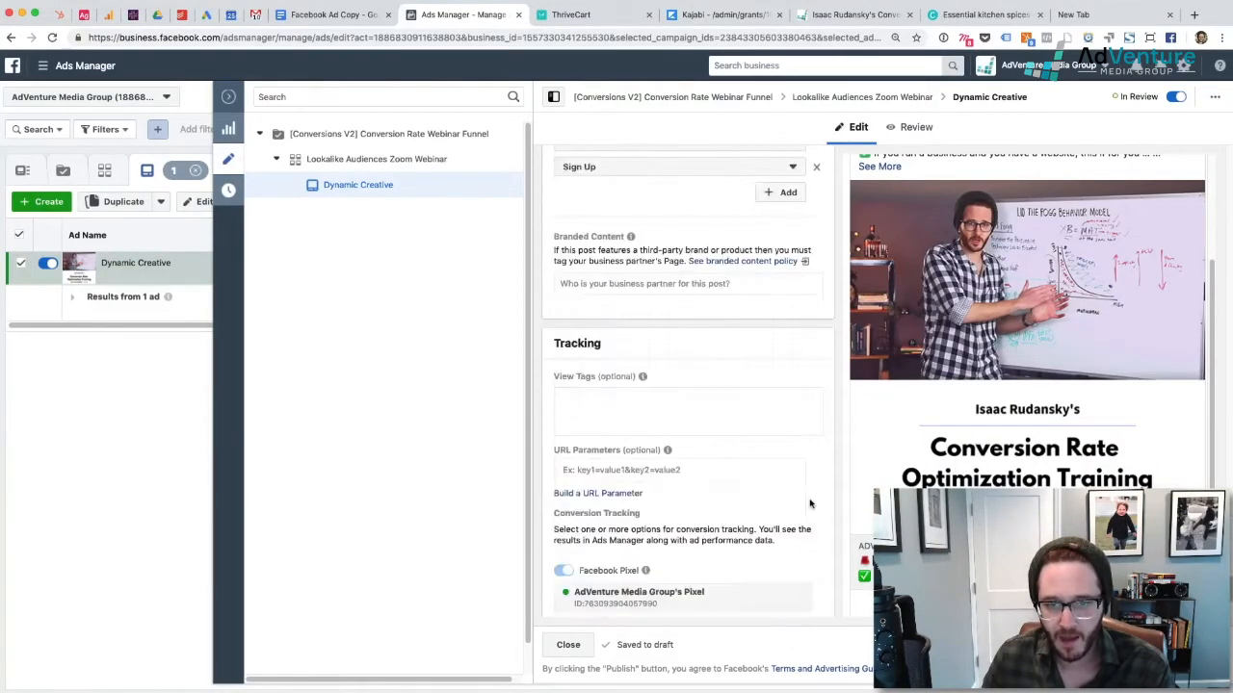
scroll(812, 504, up, 4)
scroll(640, 424, up, 3)
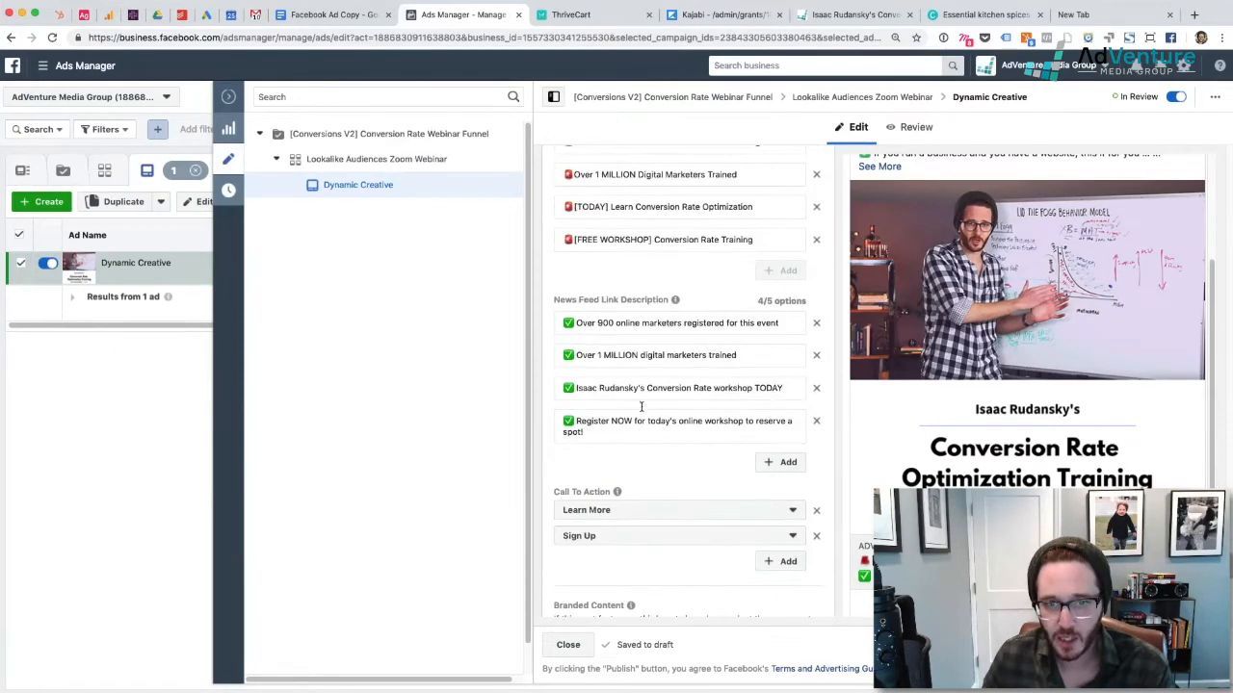
scroll(652, 429, up, 3)
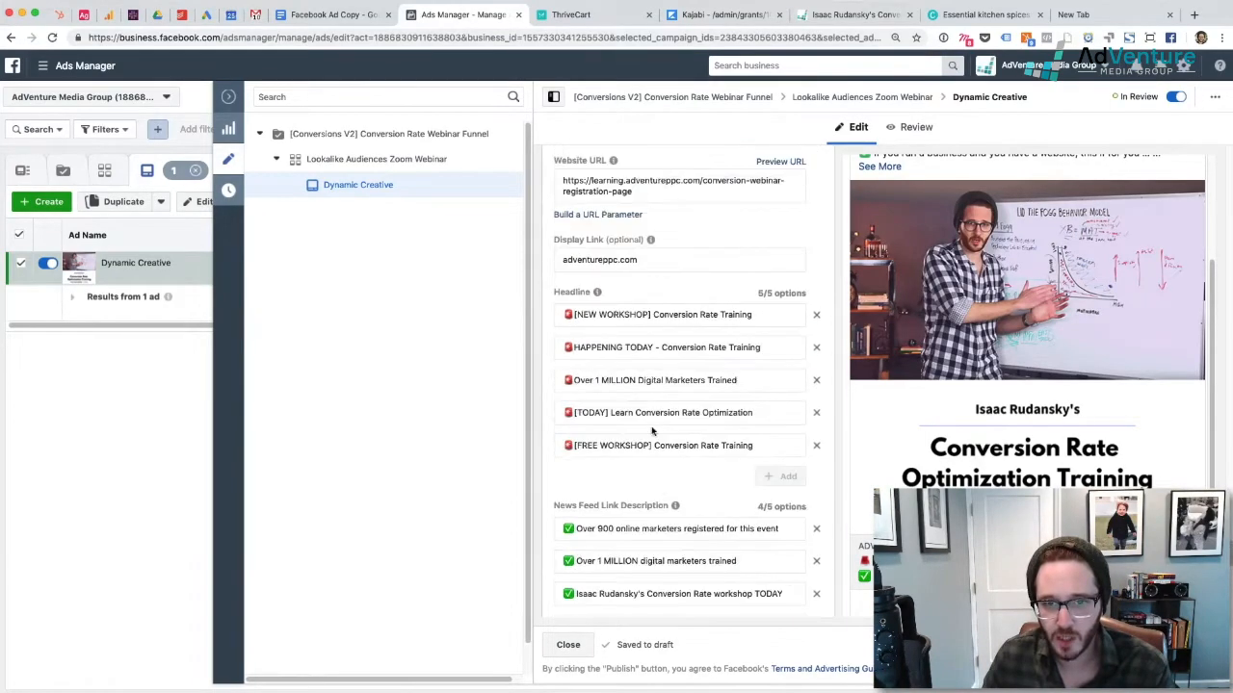
scroll(739, 430, down, 10)
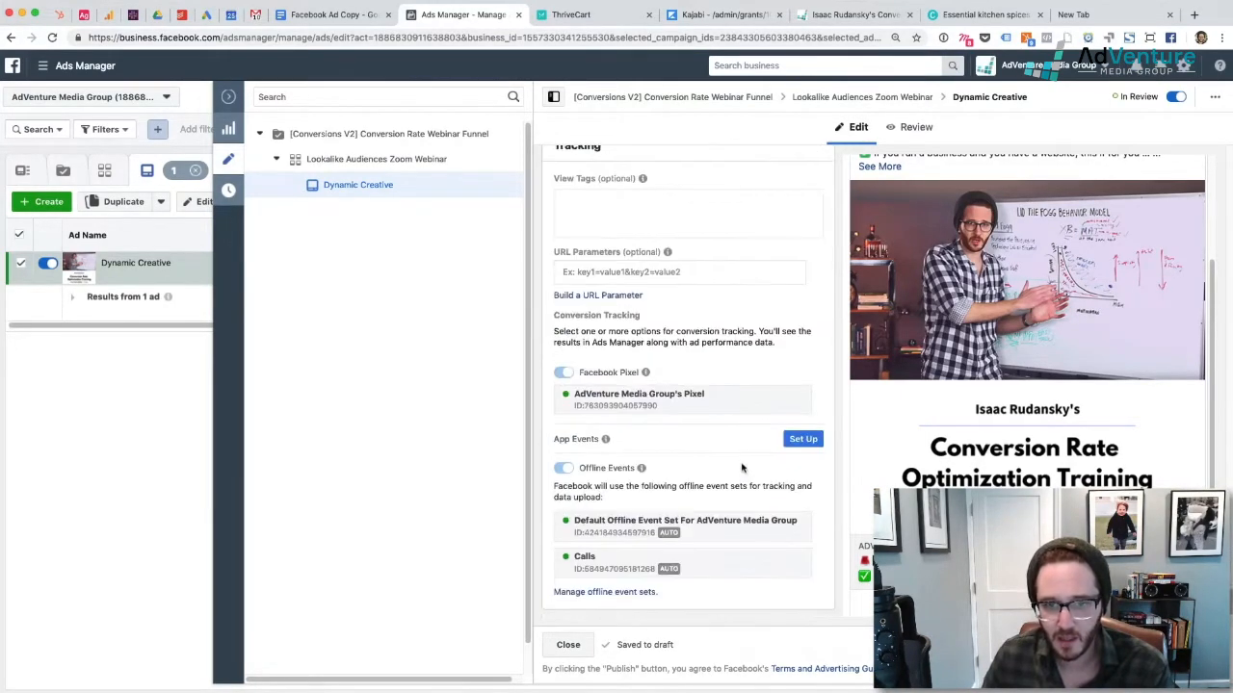
Step: Check the rest of the ad preview and publish the Dynamic Creative ad's draft changes
scroll(1027, 385, down, 1)
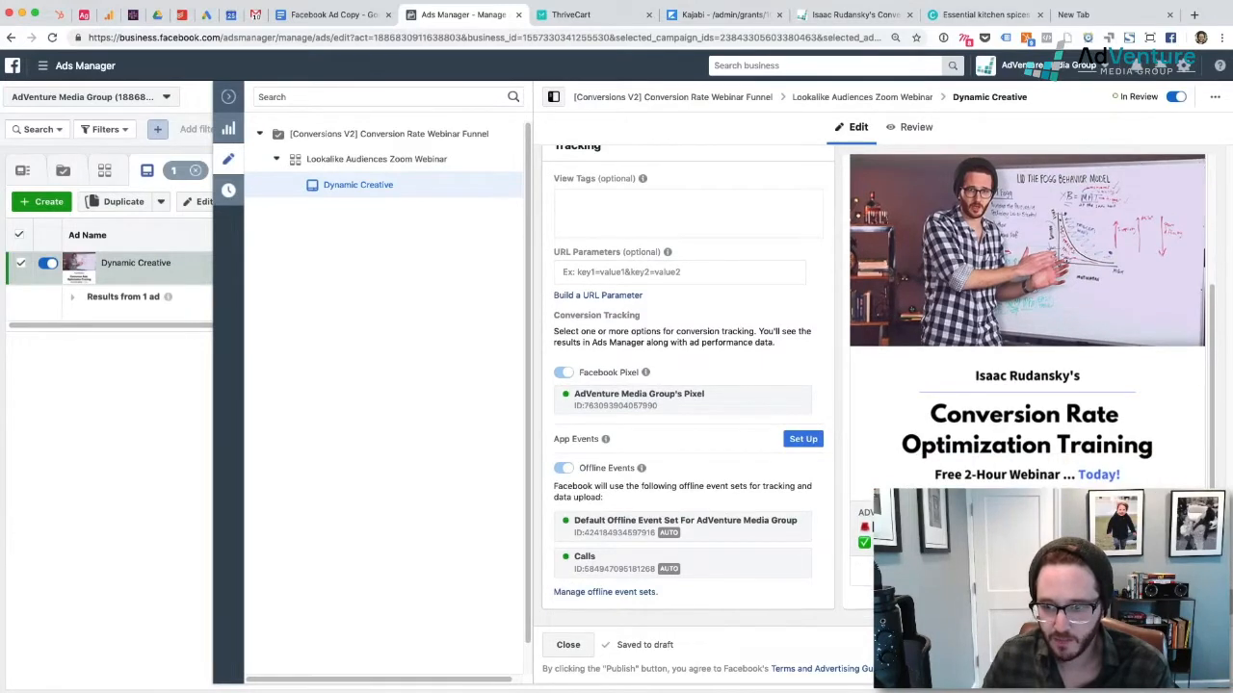
click(1192, 645)
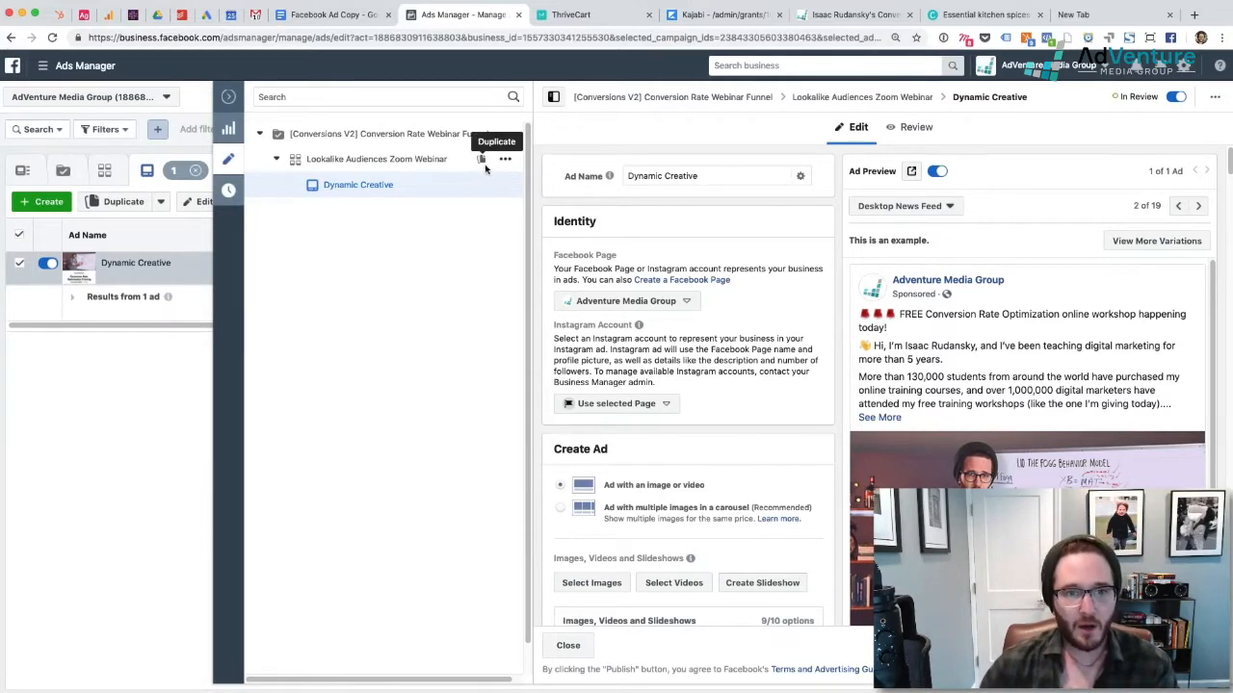
Step: Duplicate the Lookalike Audiences Zoom Webinar ad set once into the existing [Conversions V2] Conversion Rate Webinar Funnel campaign
click(483, 162)
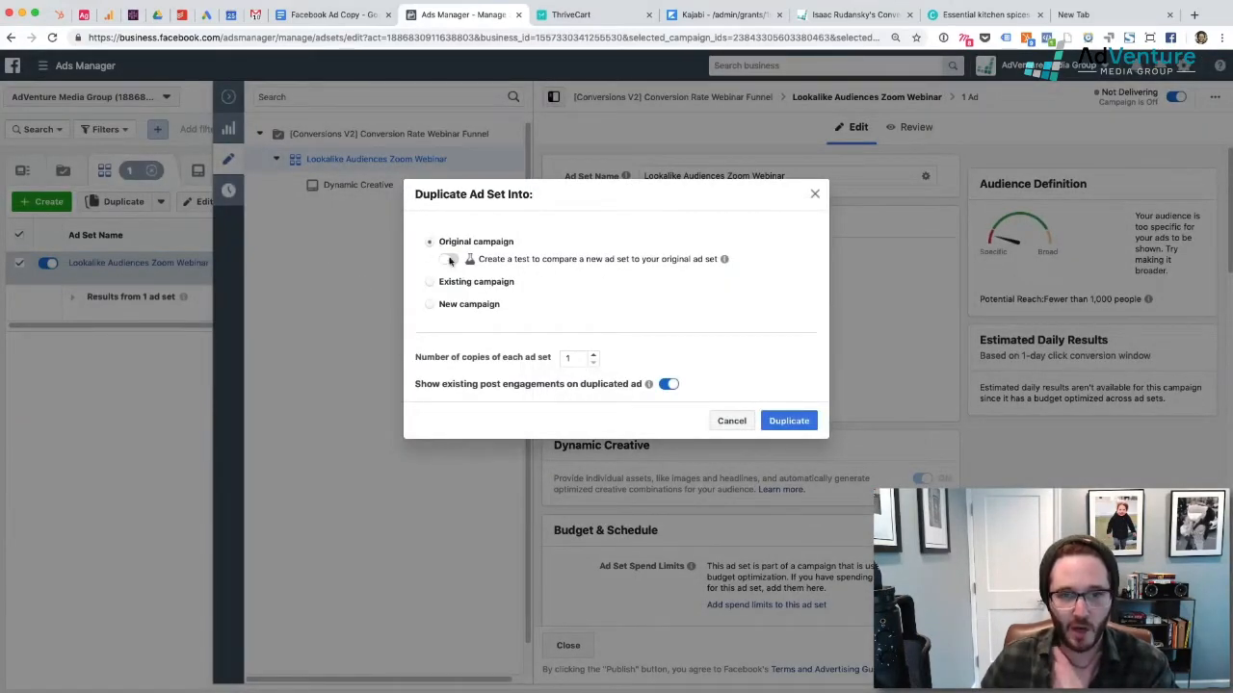
click(431, 282)
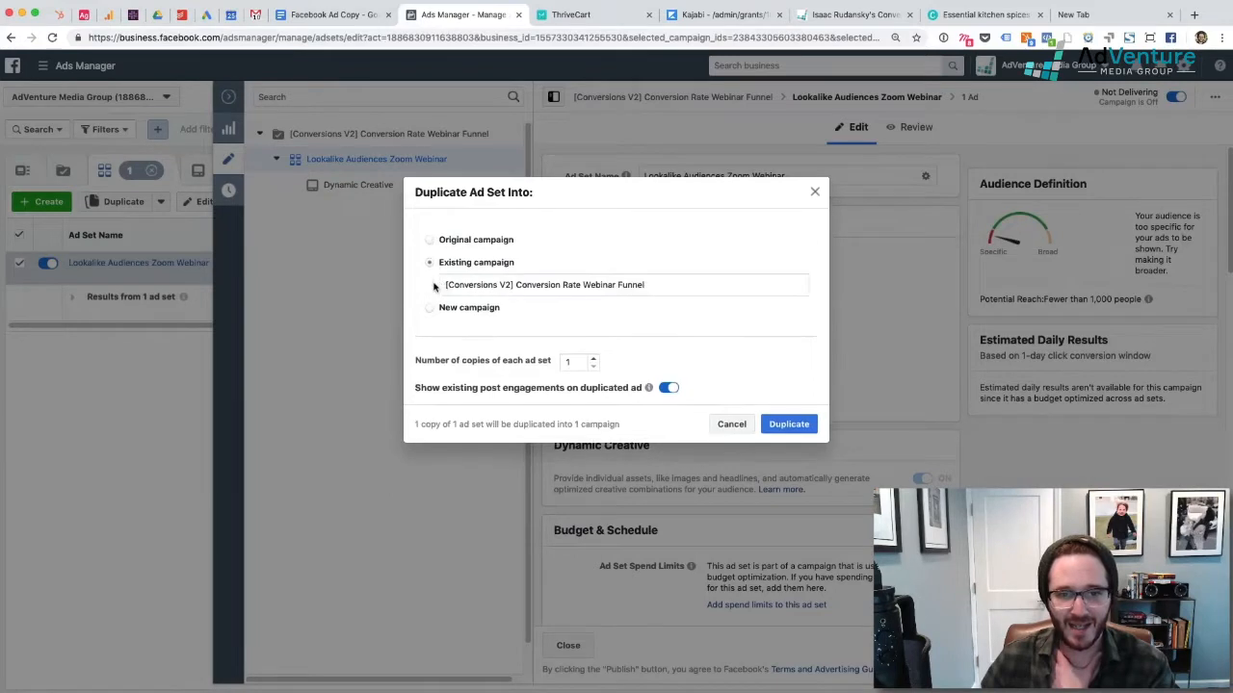
drag(653, 285, 420, 293)
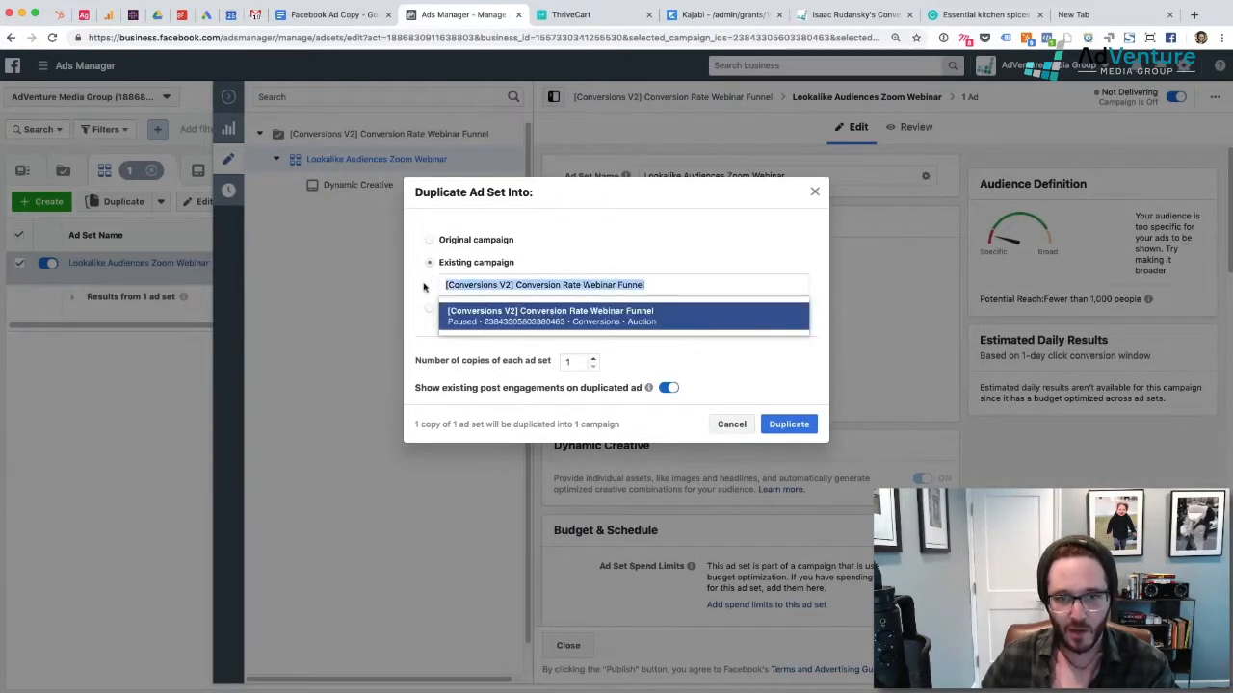
click(433, 287)
triple_click(538, 289)
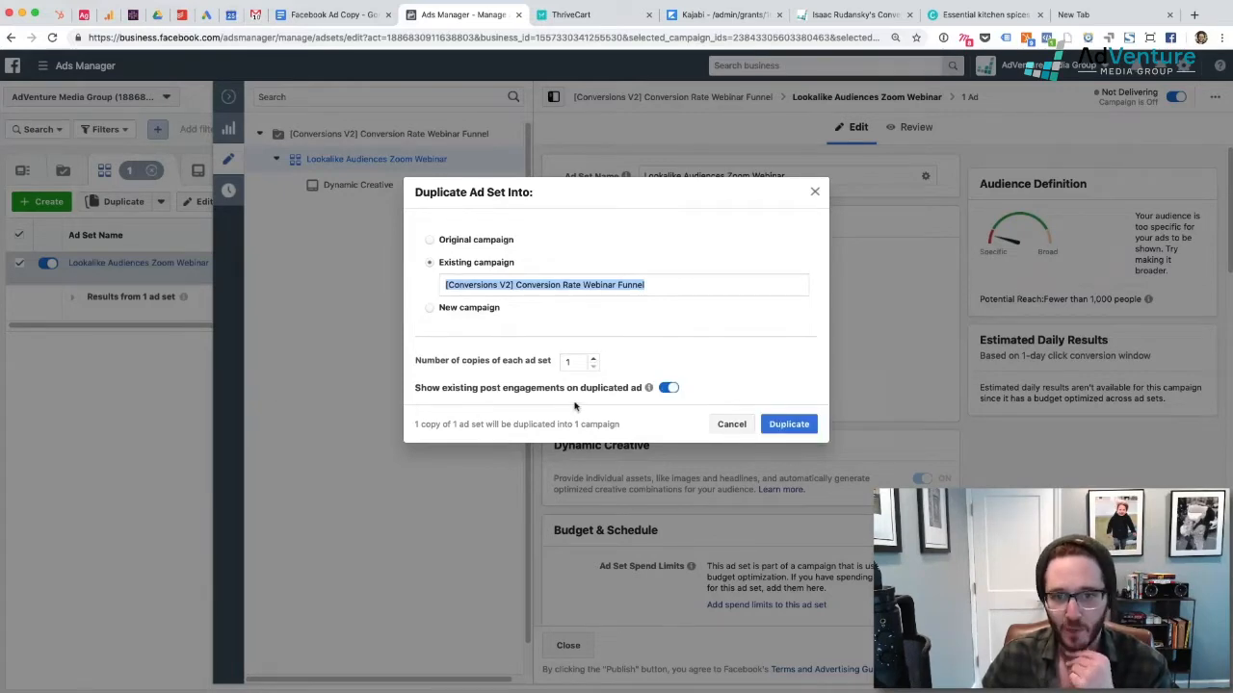
click(789, 424)
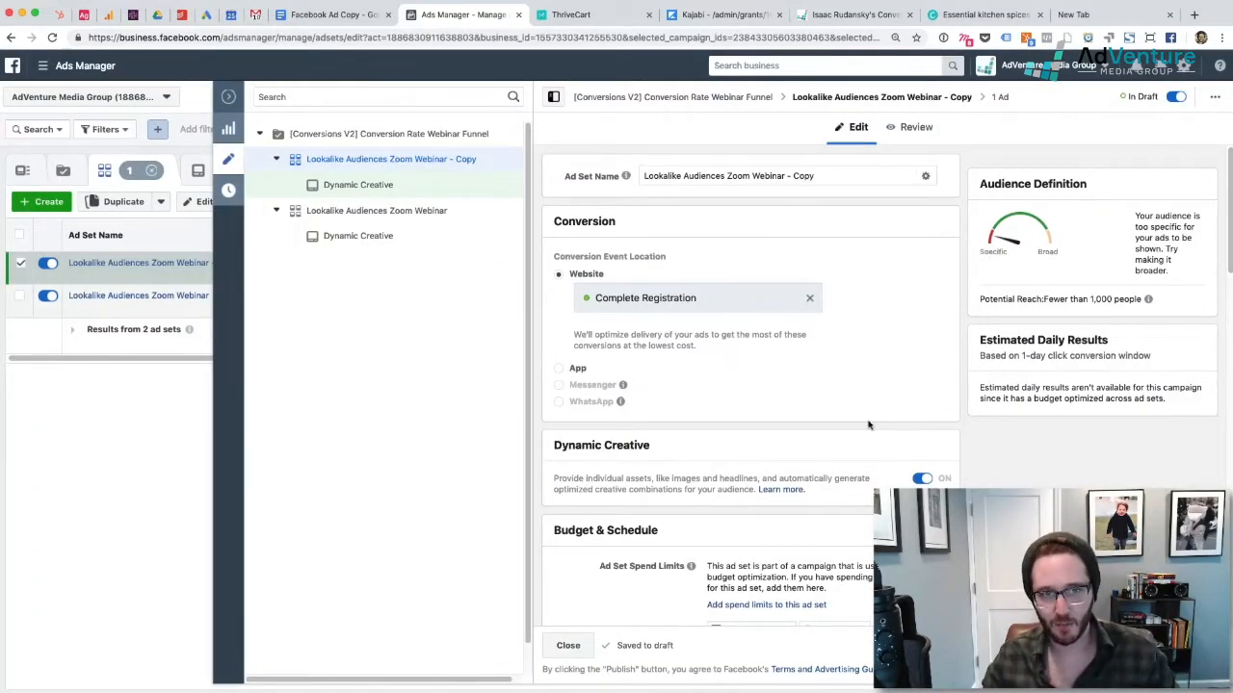
Step: Rename the duplicated Zoom Webinar ad set as Lookalike Audiences Visitors 180 Days
scroll(847, 414, down, 3)
scroll(867, 426, up, 3)
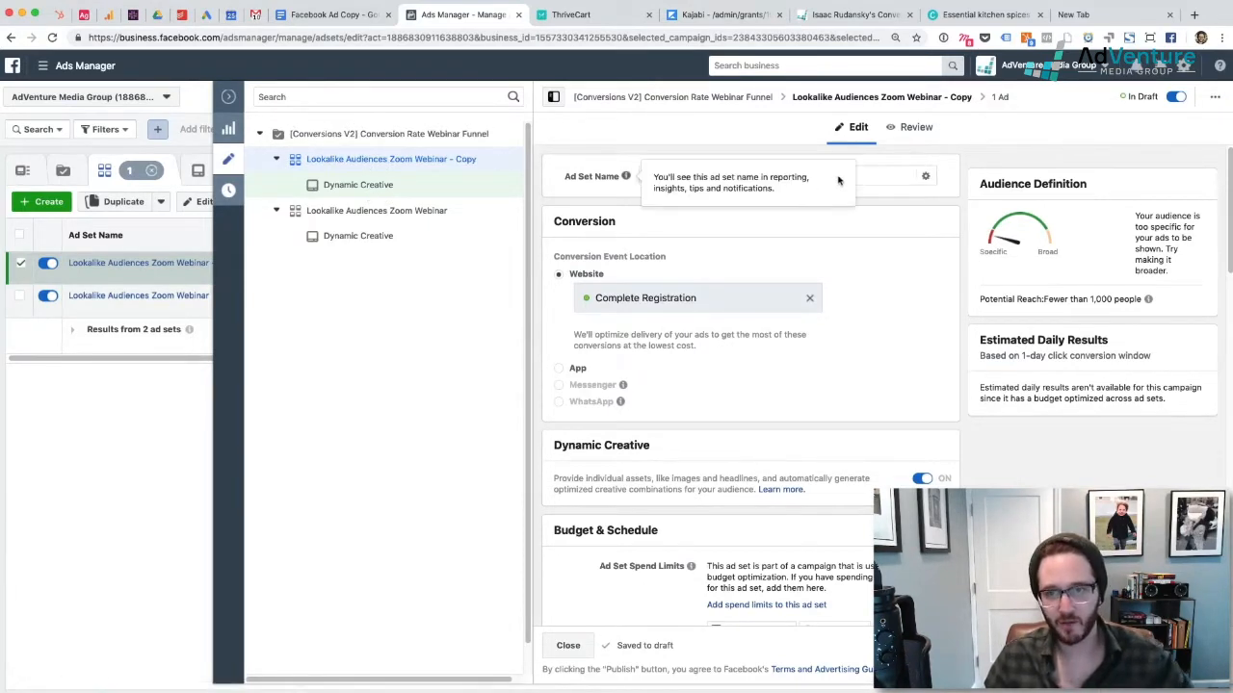
drag(847, 176, 728, 179)
text(Visitors)
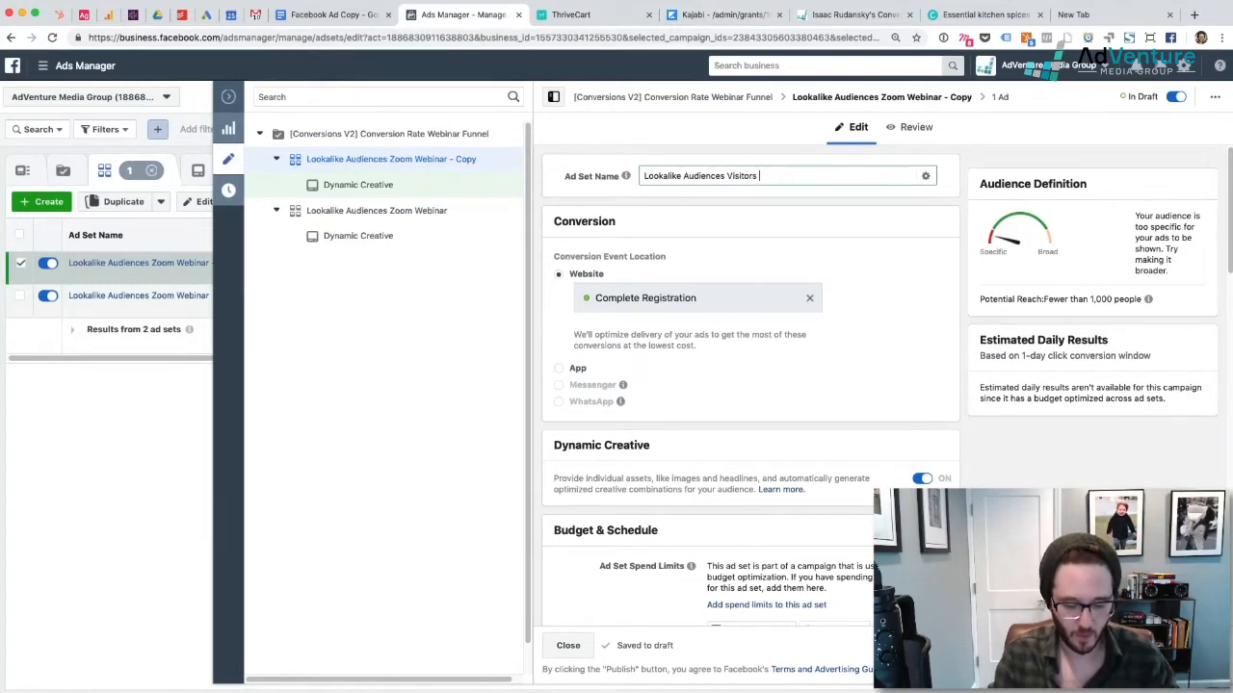
text( 180 Da)
key(BackSpace)
text(y)
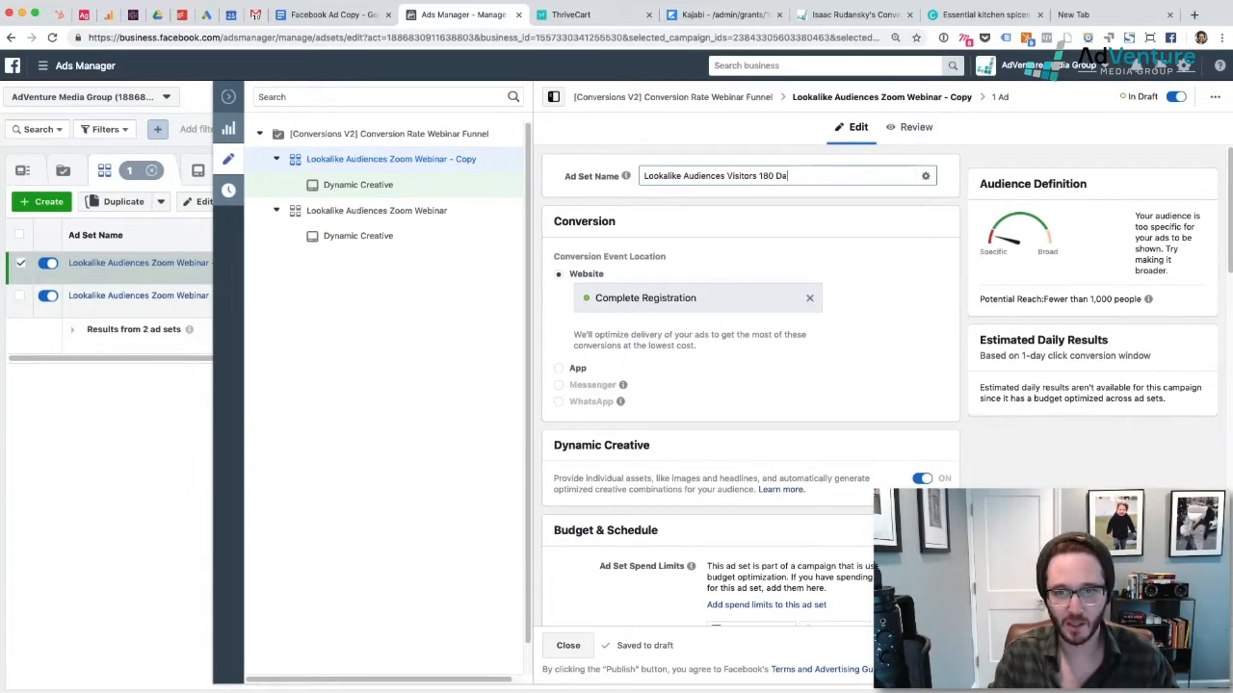
text(ys)
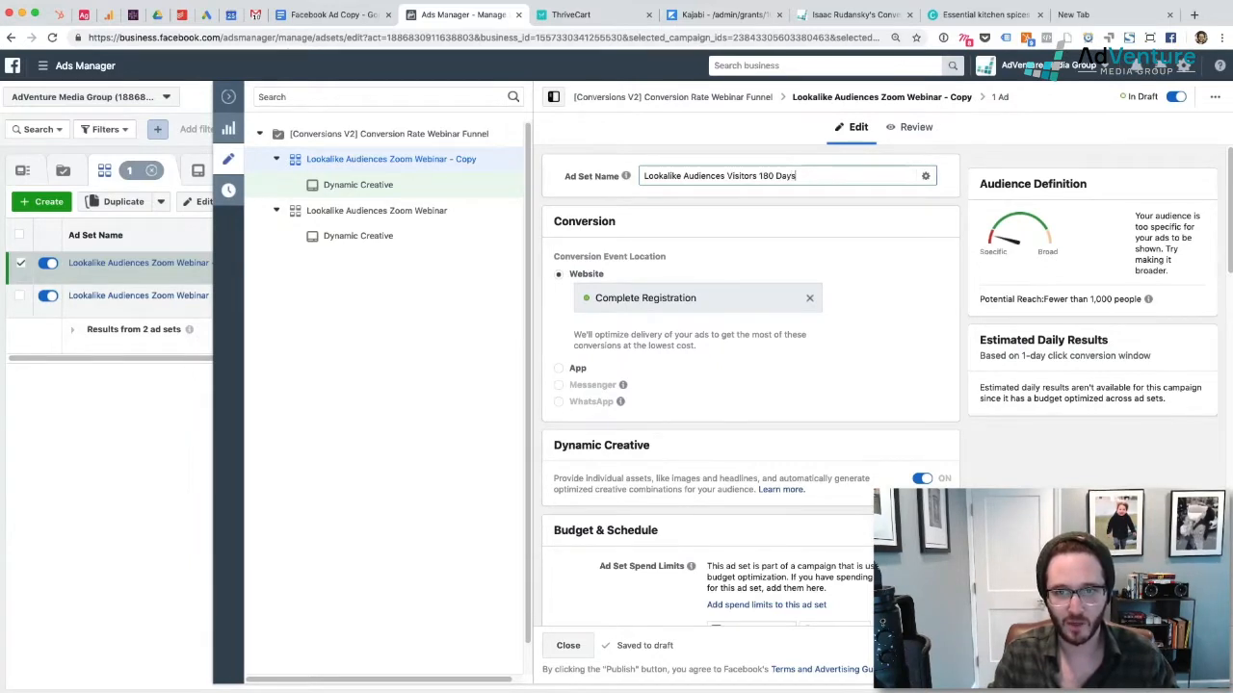
click(737, 196)
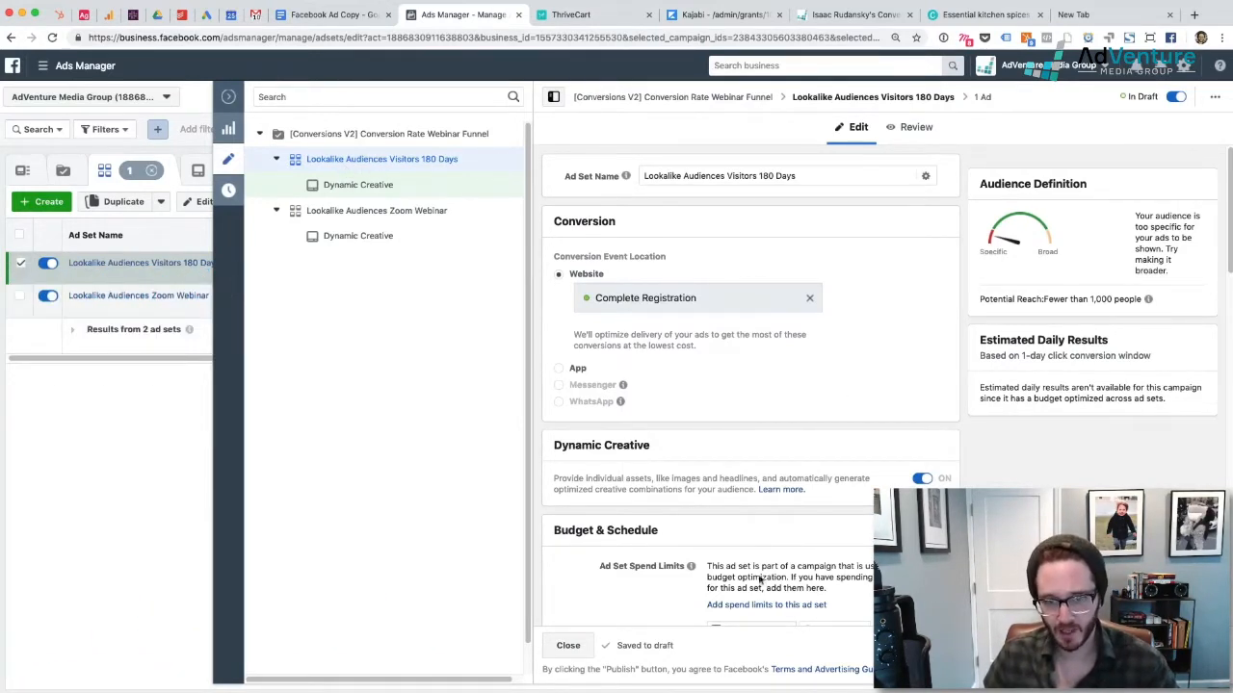
Step: Replace the ad set's two webinar attendee lookalikes with the custom audience Lookalike (US, 1%) - Web Traffic: 180 Days
scroll(712, 405, down, 4)
scroll(775, 536, down, 3)
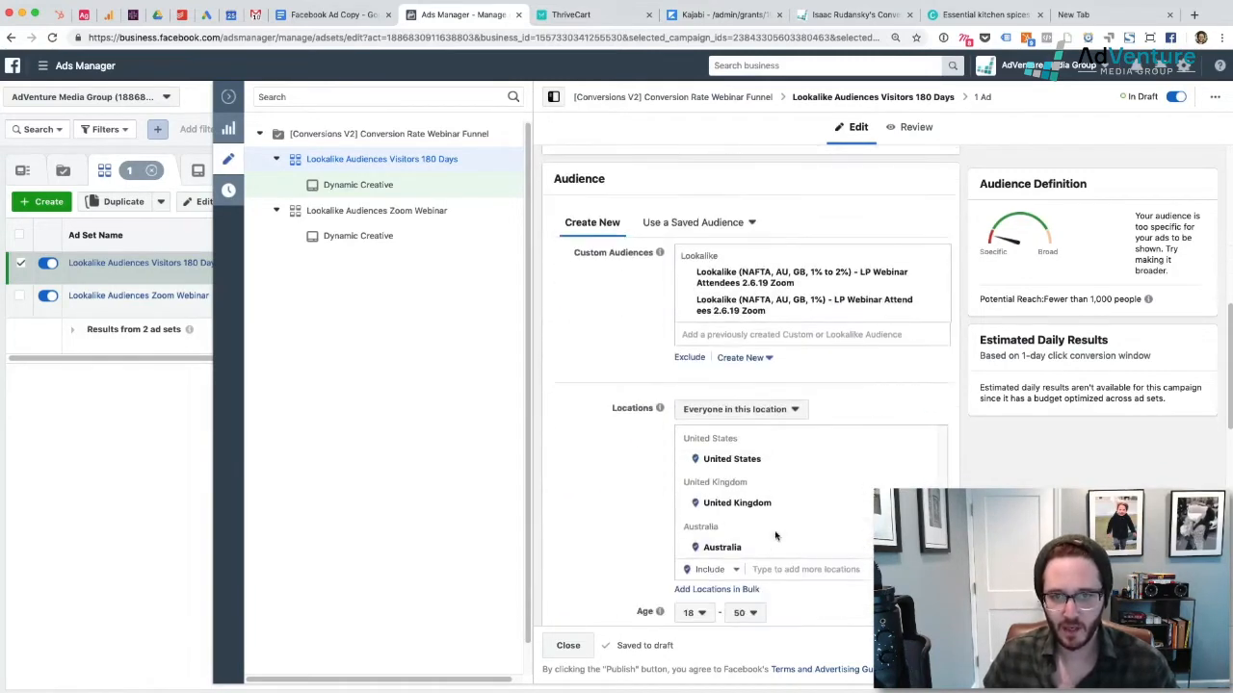
click(938, 278)
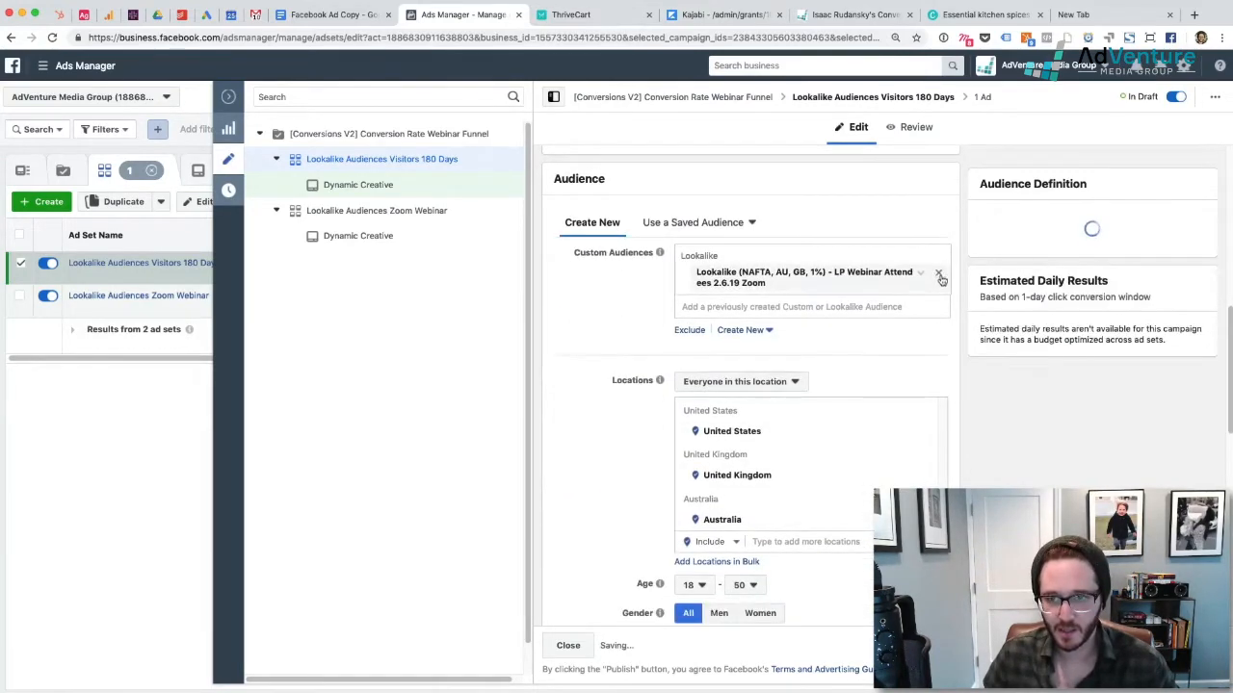
click(938, 277)
click(732, 255)
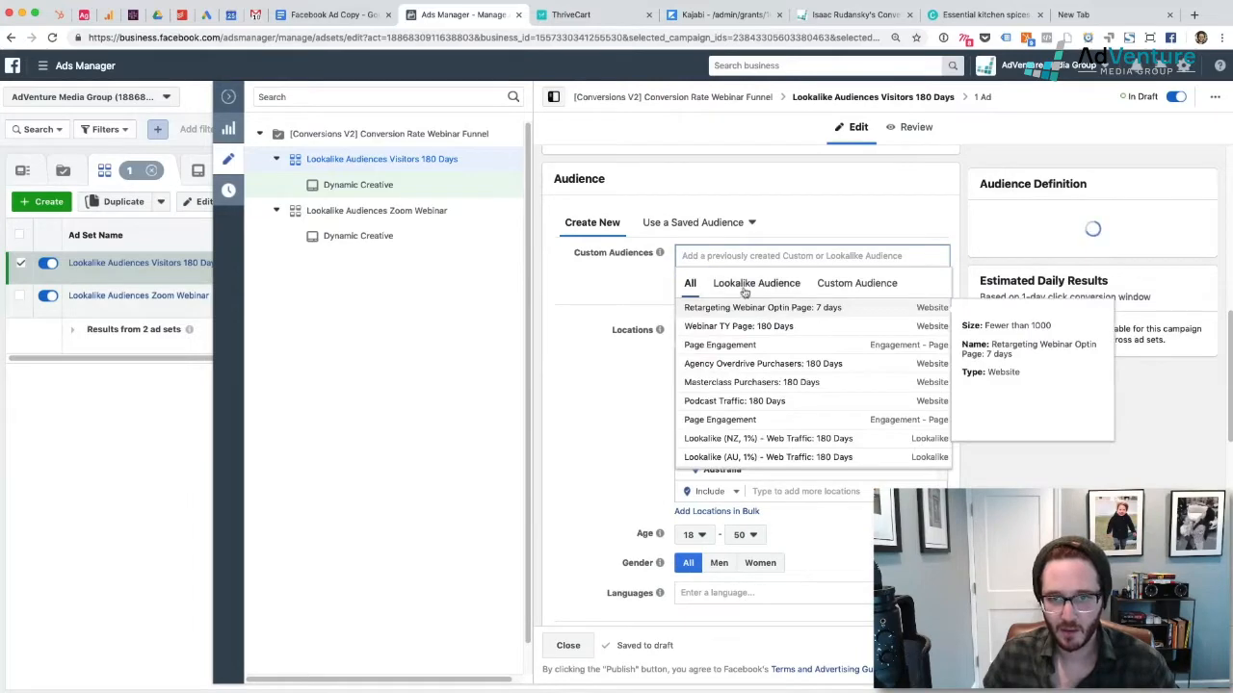
click(742, 284)
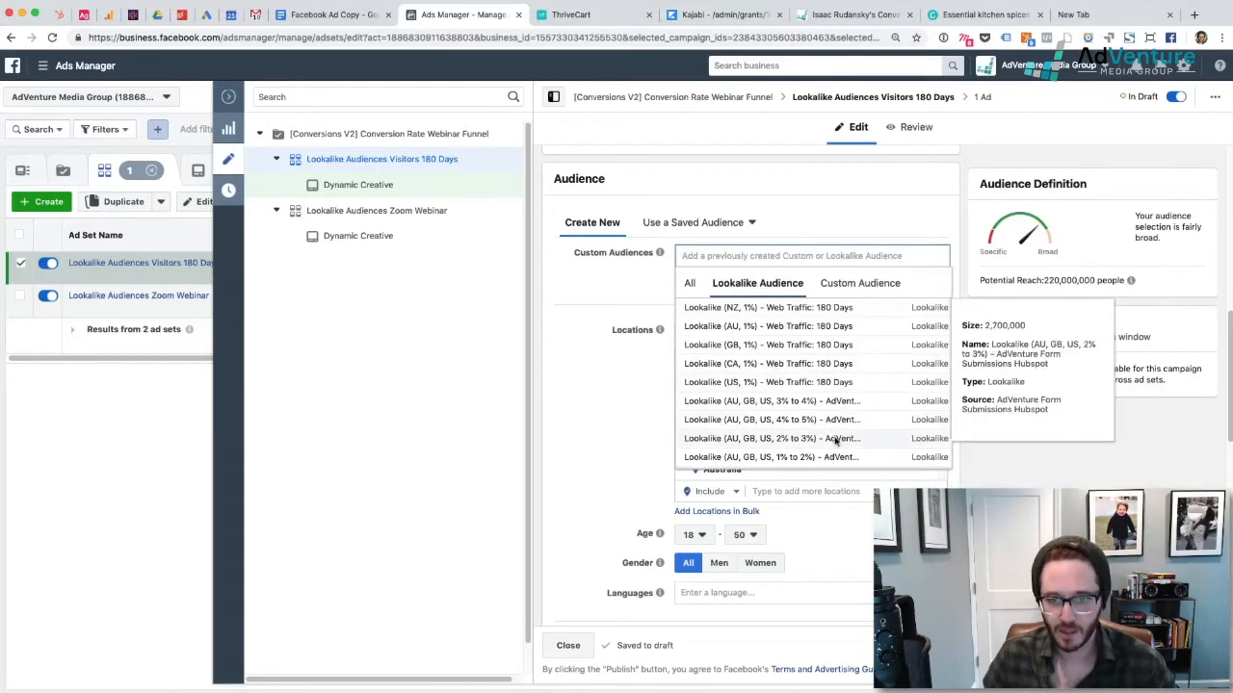
click(847, 383)
click(607, 316)
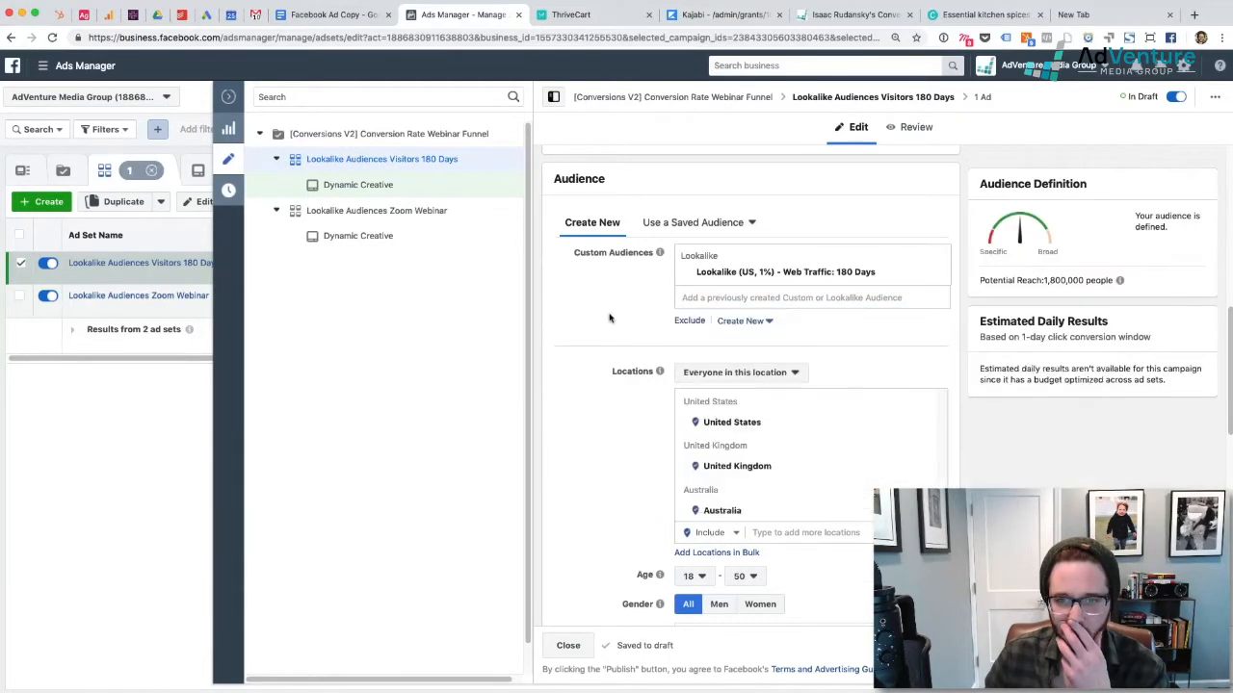
Step: Check the ad set's locations, placement and delivery settings and publish the Lookalike Audiences Visitors 180 Days draft
scroll(604, 311, down, 2)
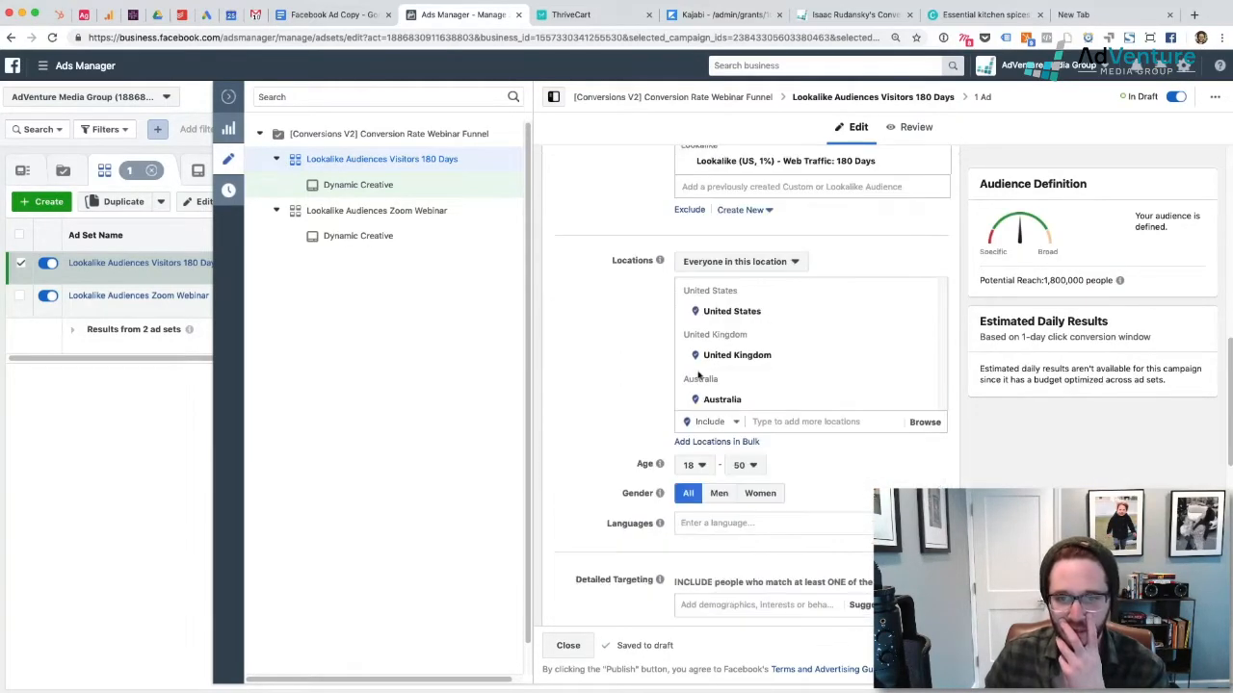
scroll(616, 408, down, 5)
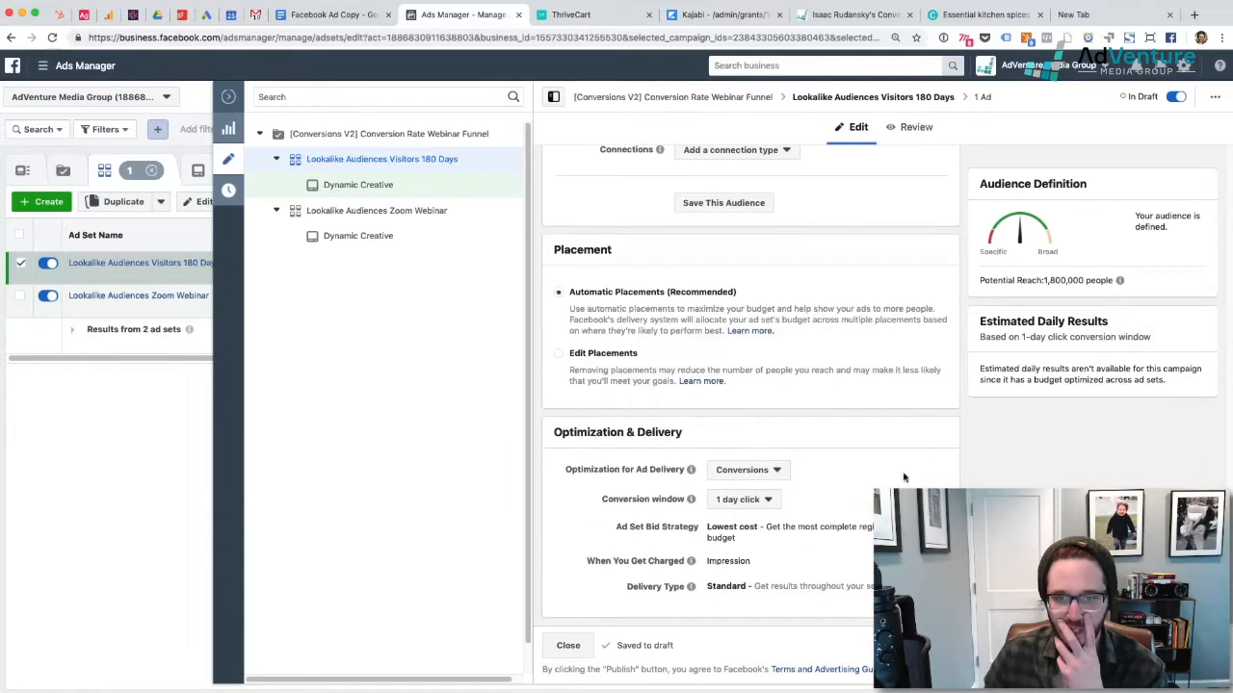
scroll(904, 476, up, 10)
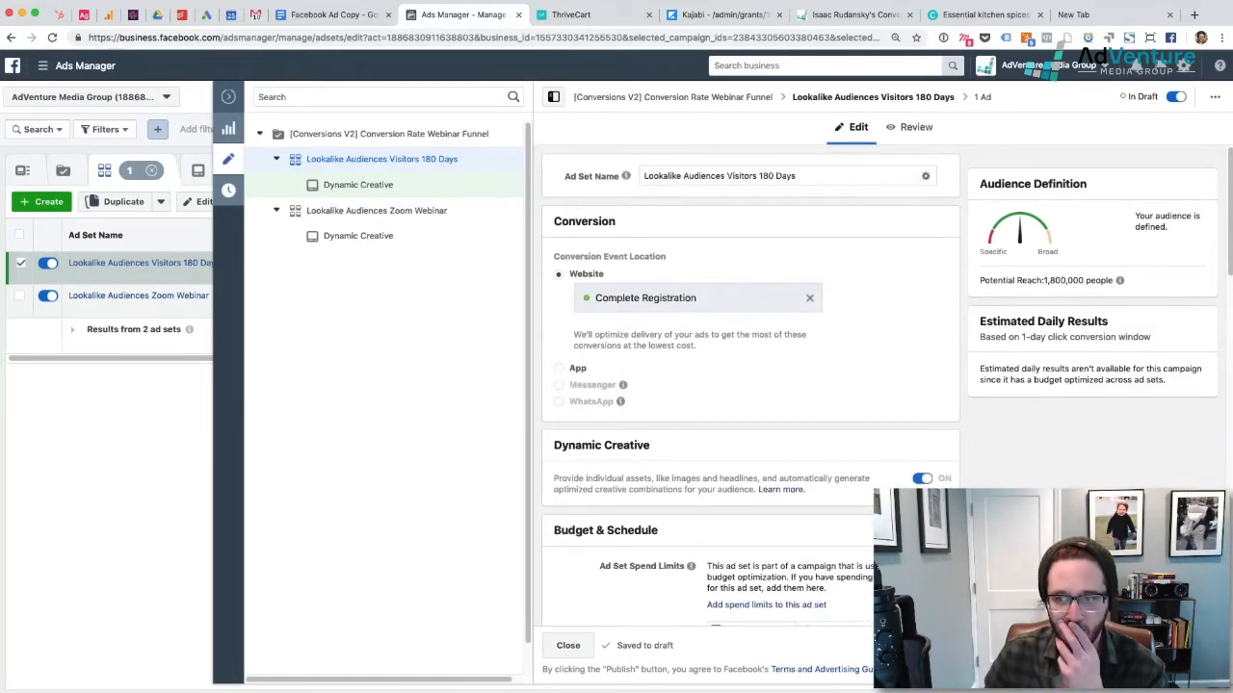
click(1190, 645)
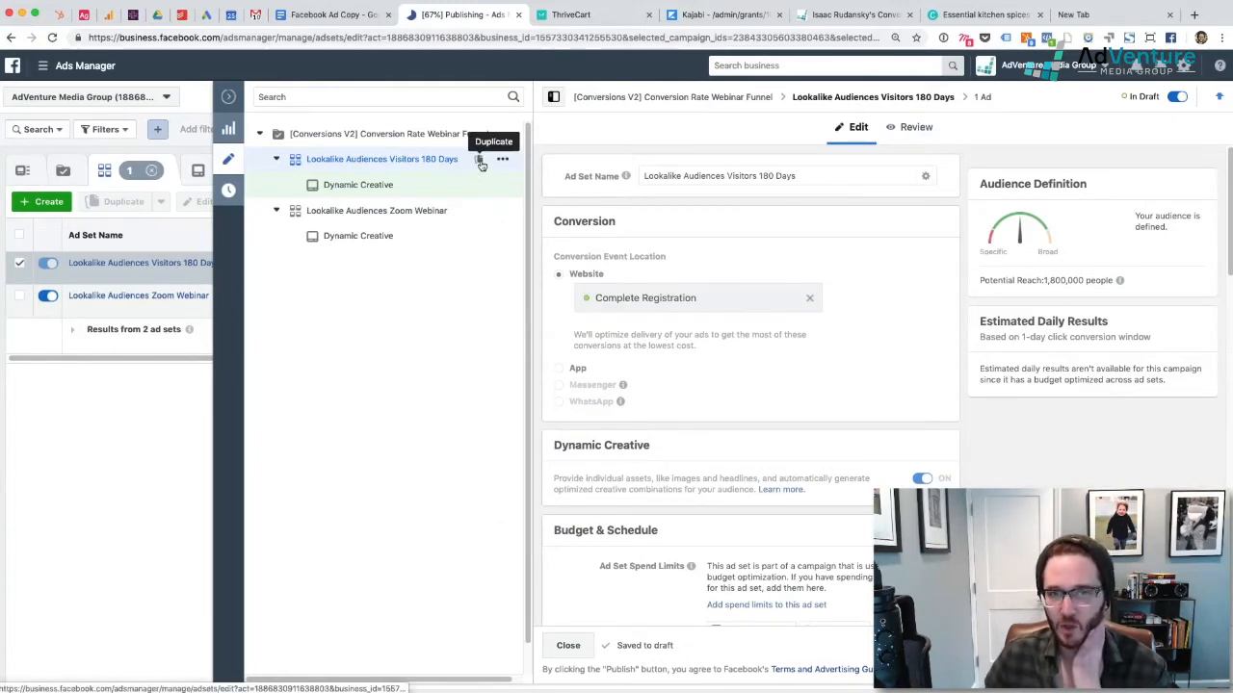
Step: Try to duplicate the Lookalike Audiences Visitors 180 Days ad set into the existing [Conversions V2] Conversion Rate Webinar Funnel campaign
click(479, 162)
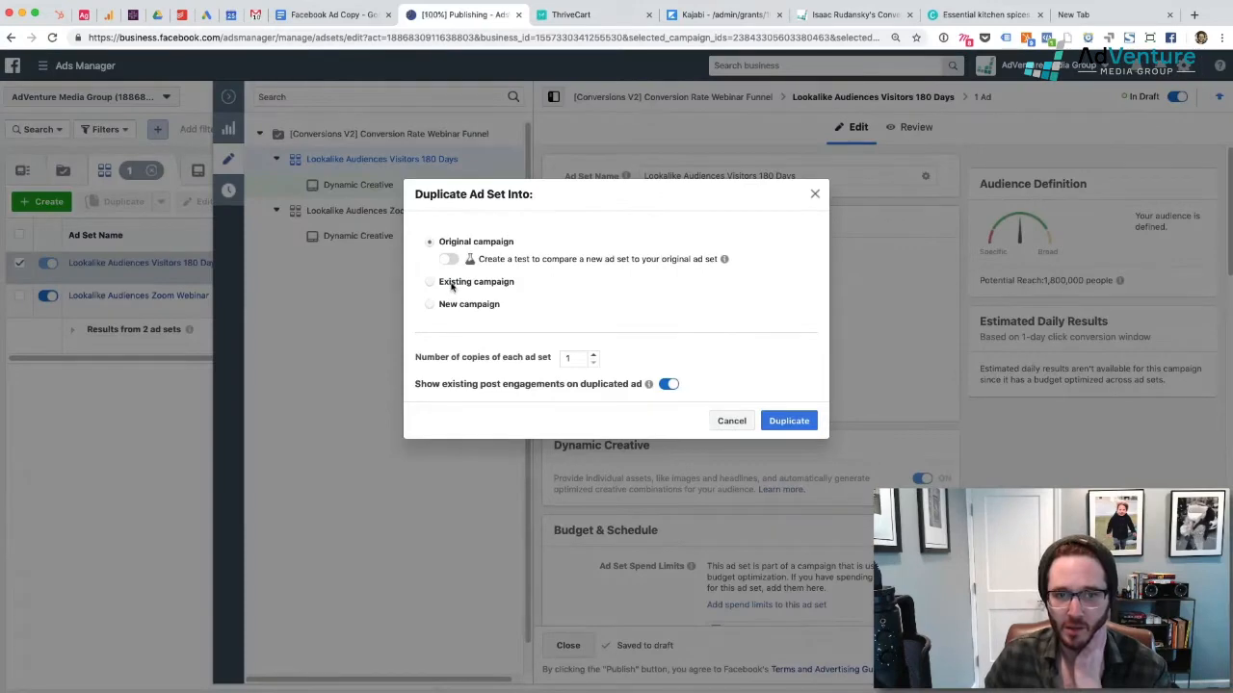
key(Return)
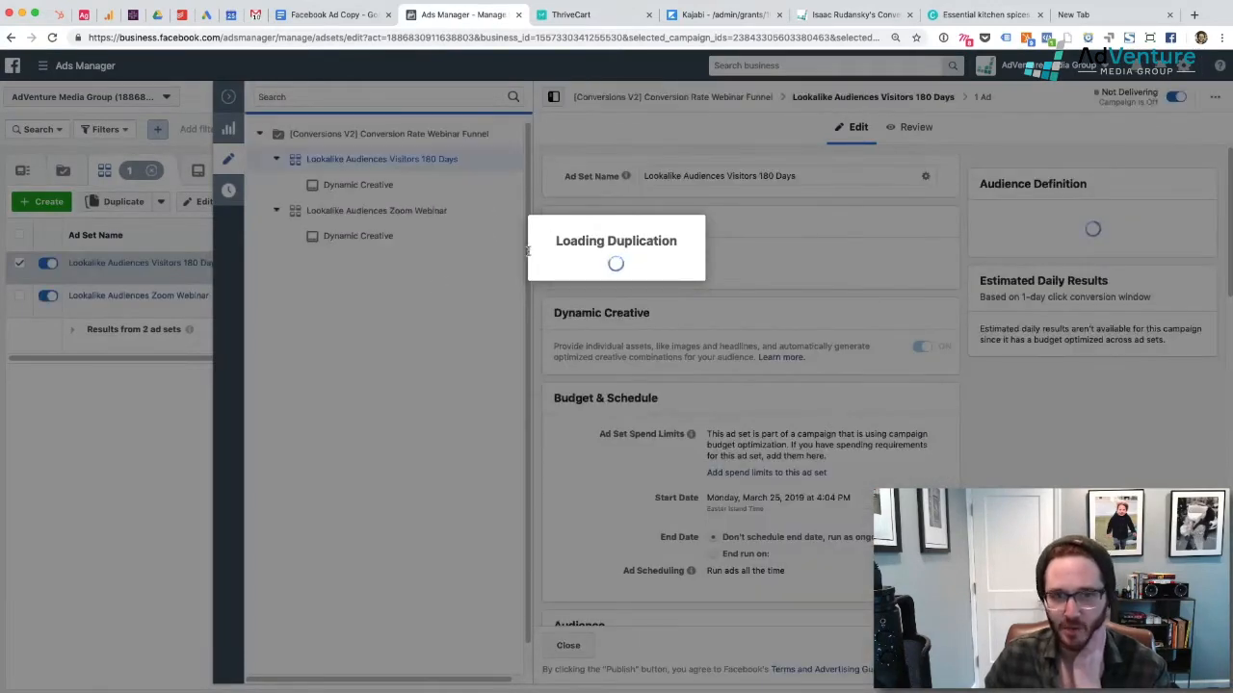
click(430, 281)
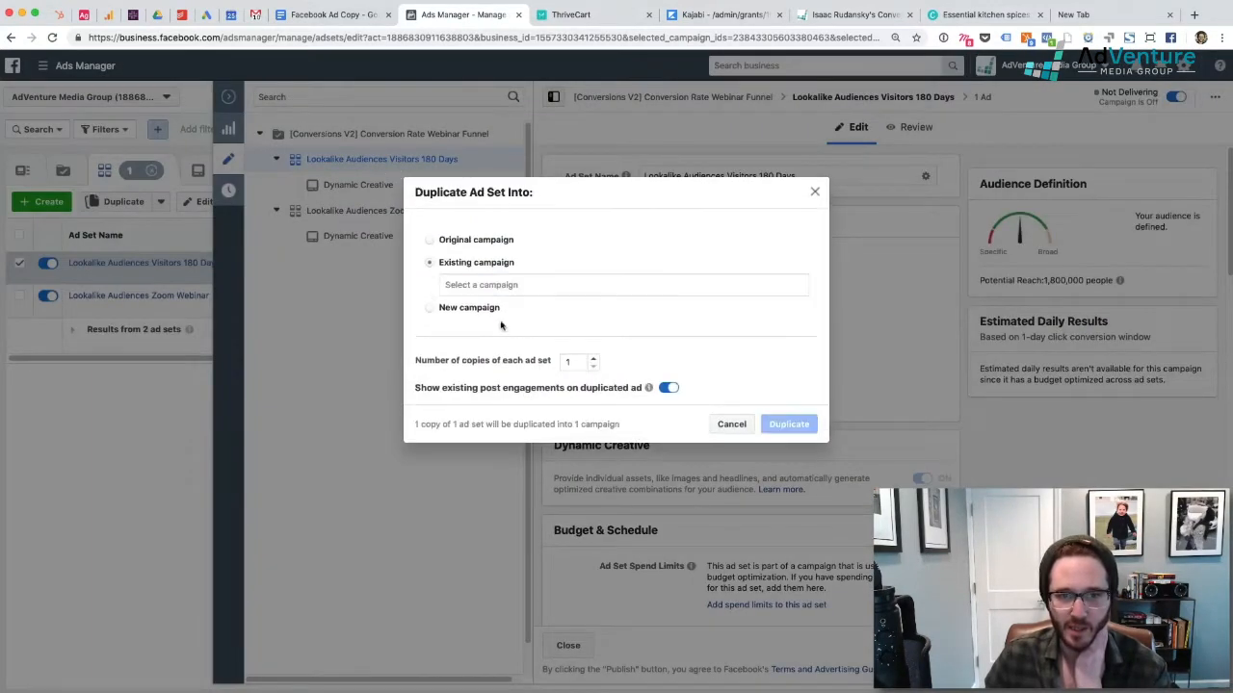
click(510, 286)
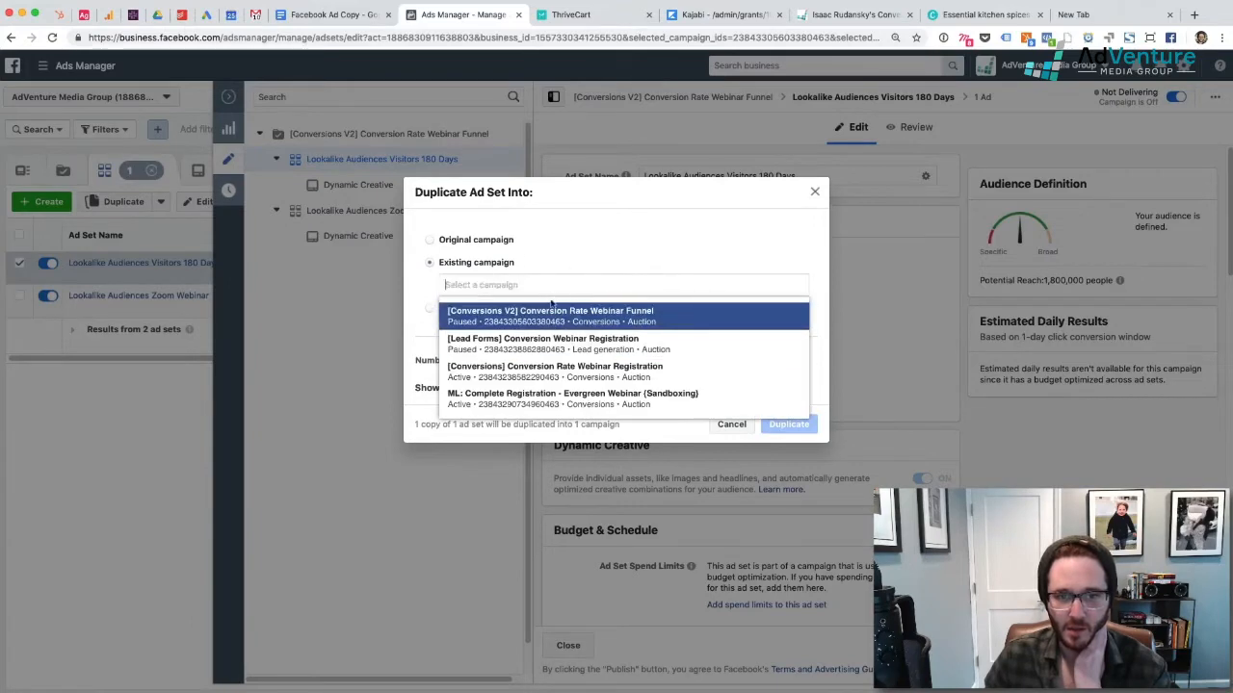
click(547, 320)
click(775, 424)
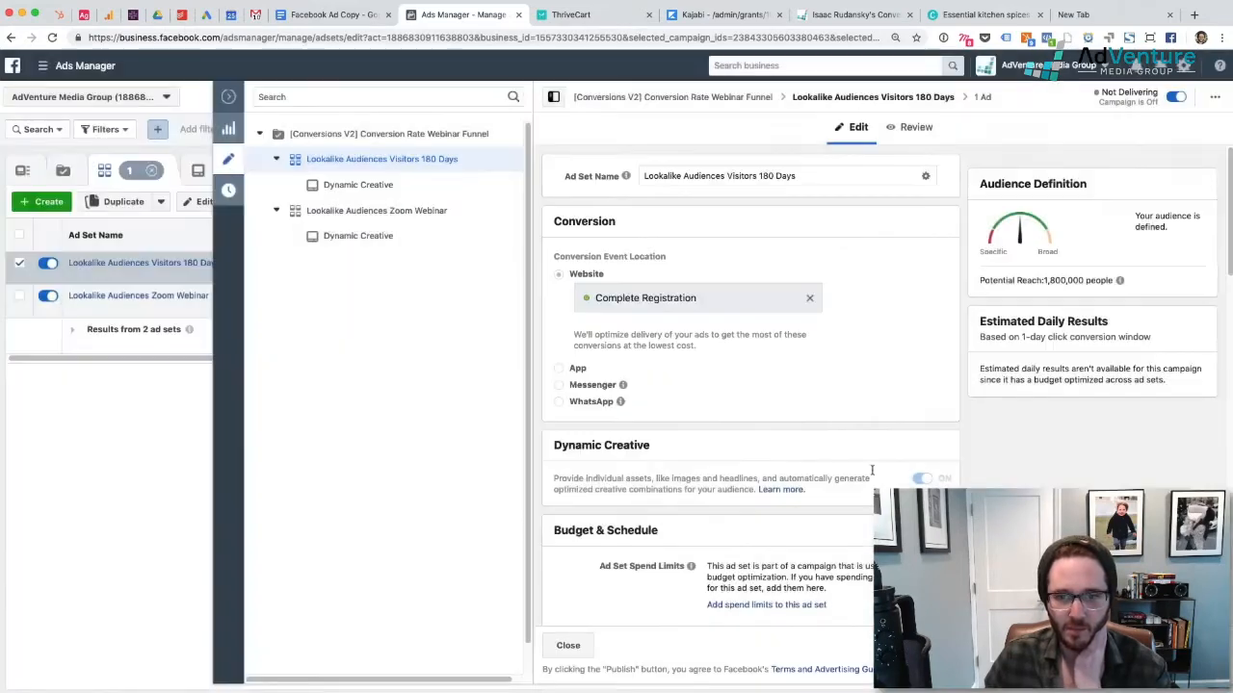
Step: Create one copy of the Lookalike Audiences Visitors 180 Days ad set in the existing [Conversions V2] Conversion Rate Webinar Funnel campaign
click(480, 159)
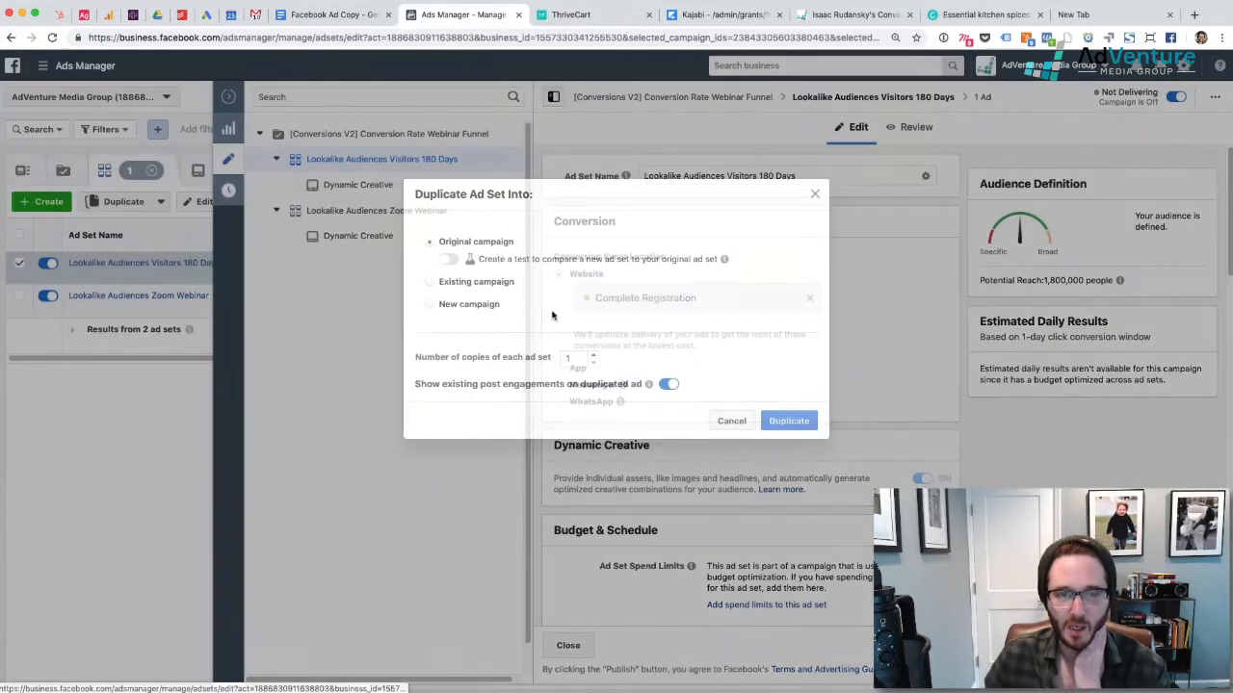
click(460, 282)
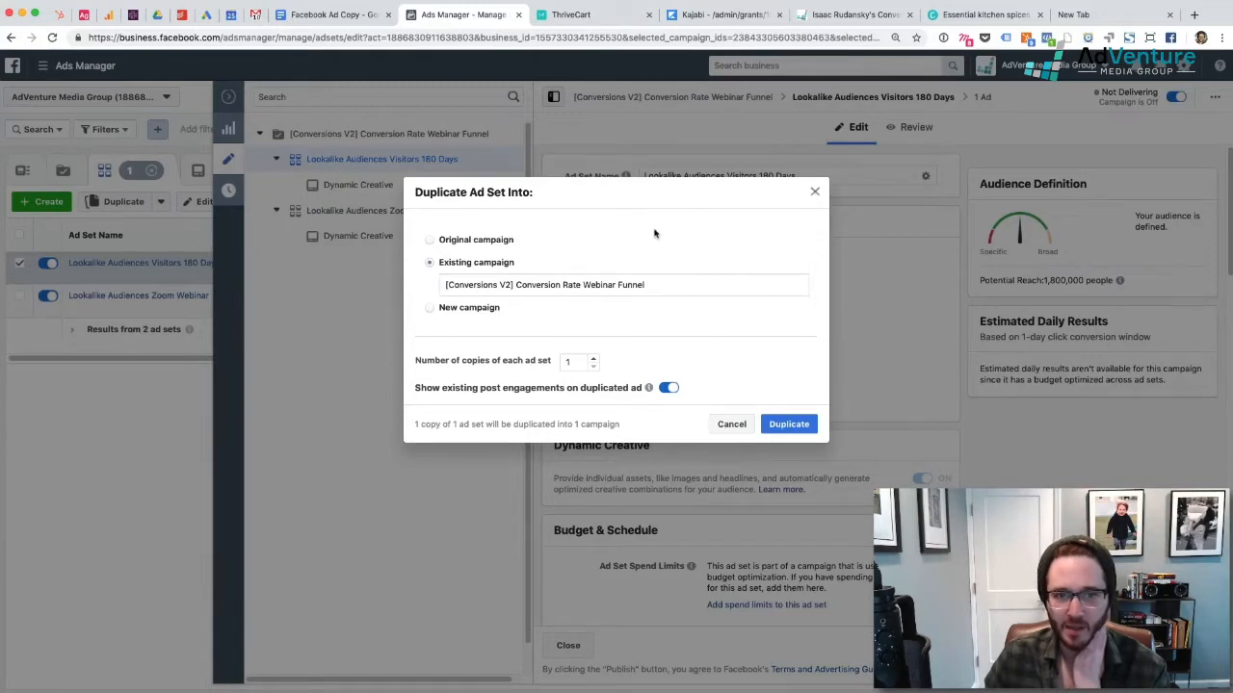
click(794, 424)
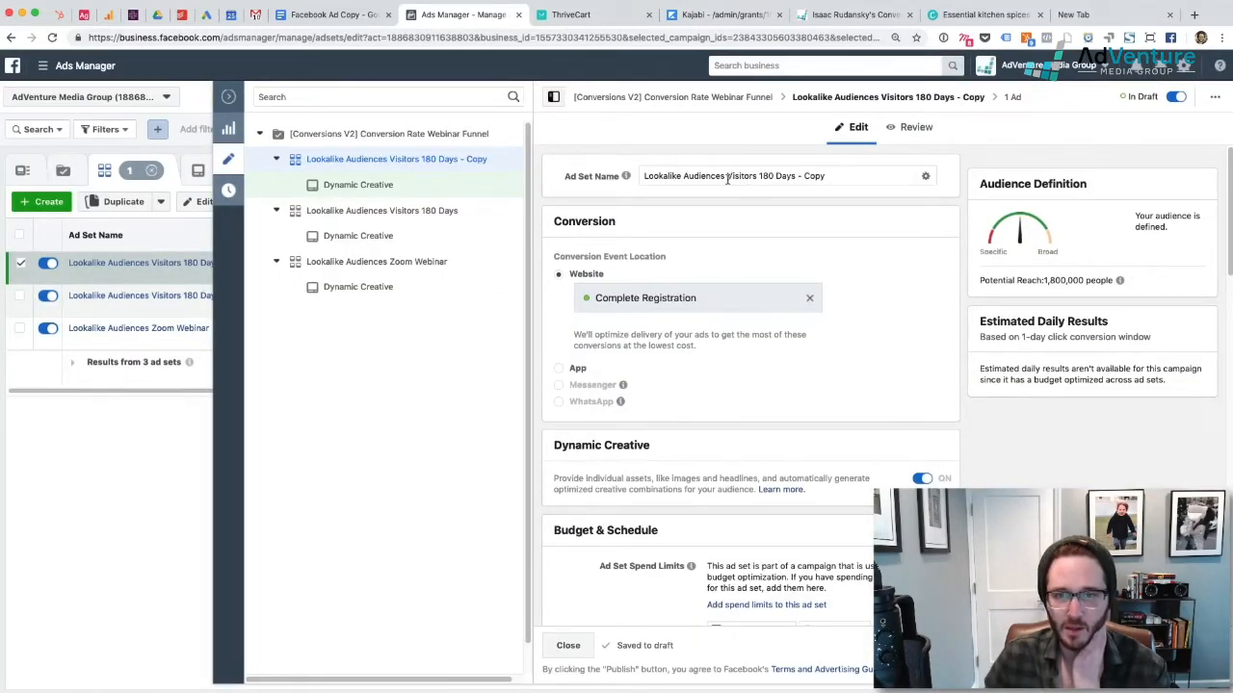
Step: Rename the copied Visitors 180 Days ad set as Interests - Online Marketing
drag(727, 176, 867, 193)
click(836, 176)
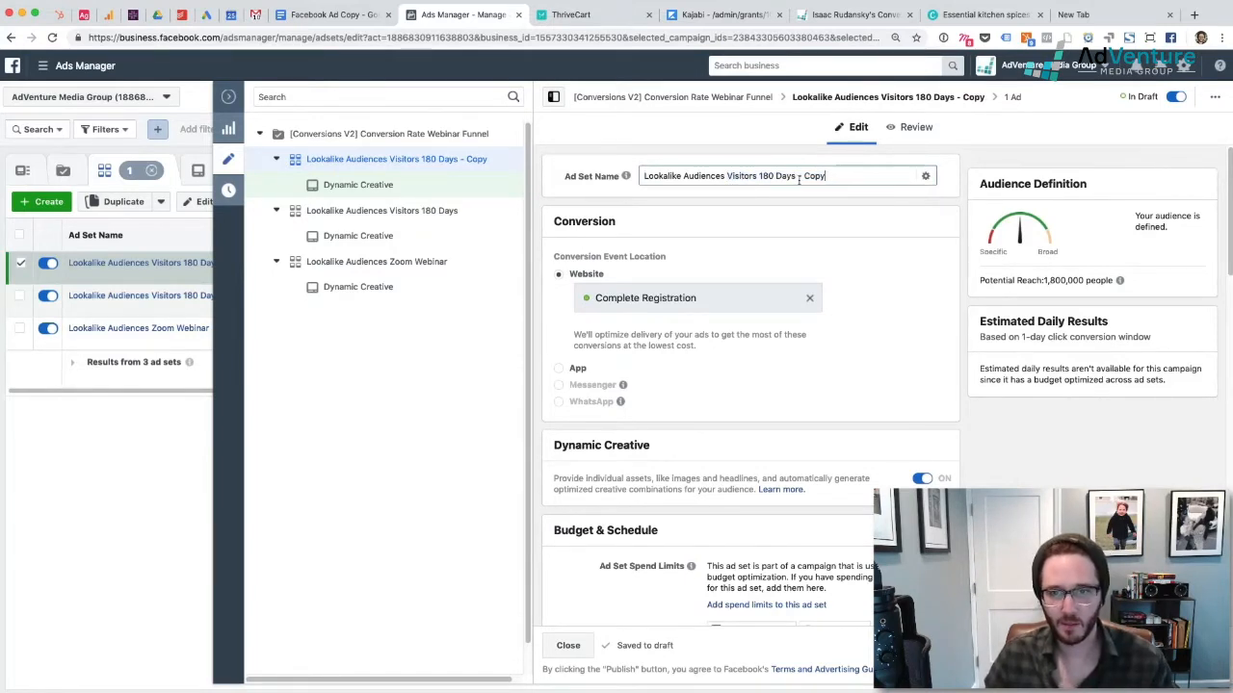
key(super+a)
text(Onli)
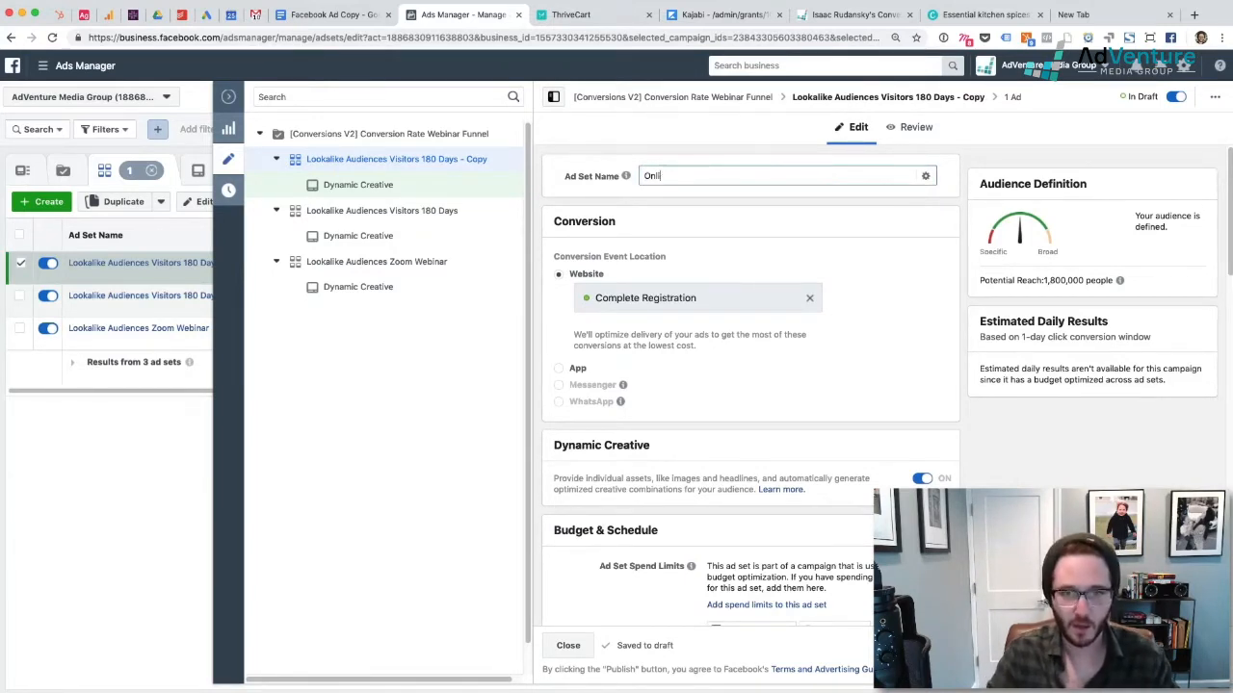
text(ne Ma)
key(super+a)
text(Int)
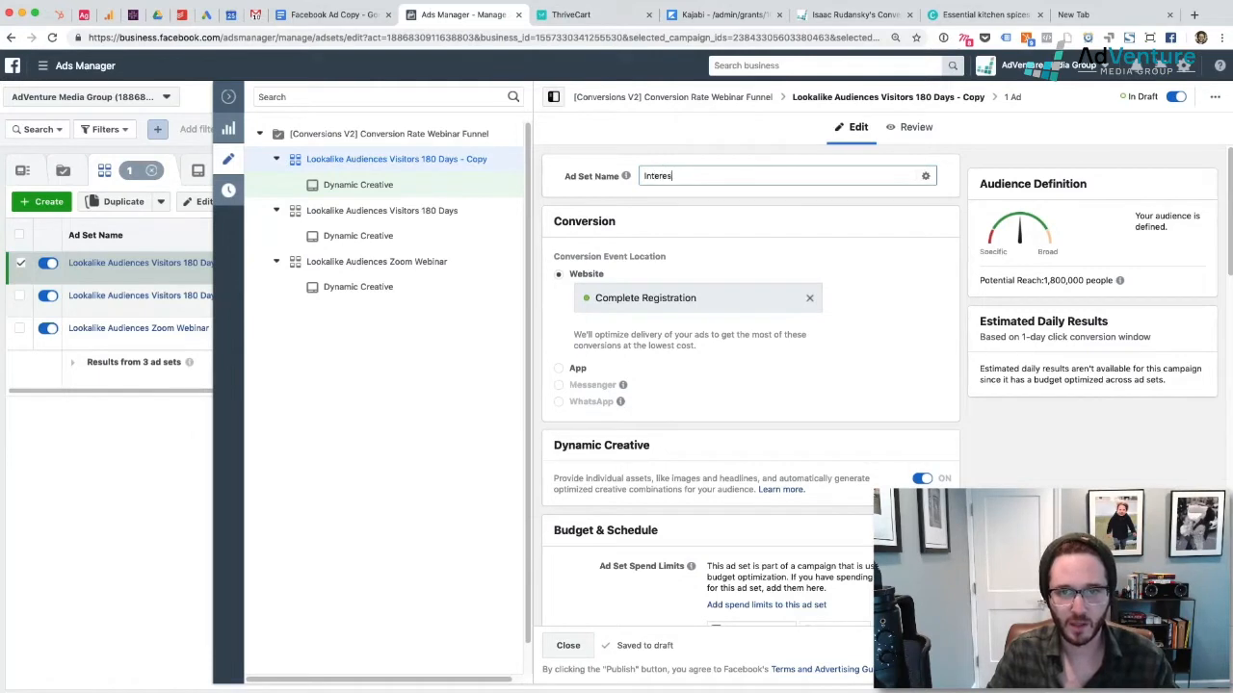
text(erests - Online)
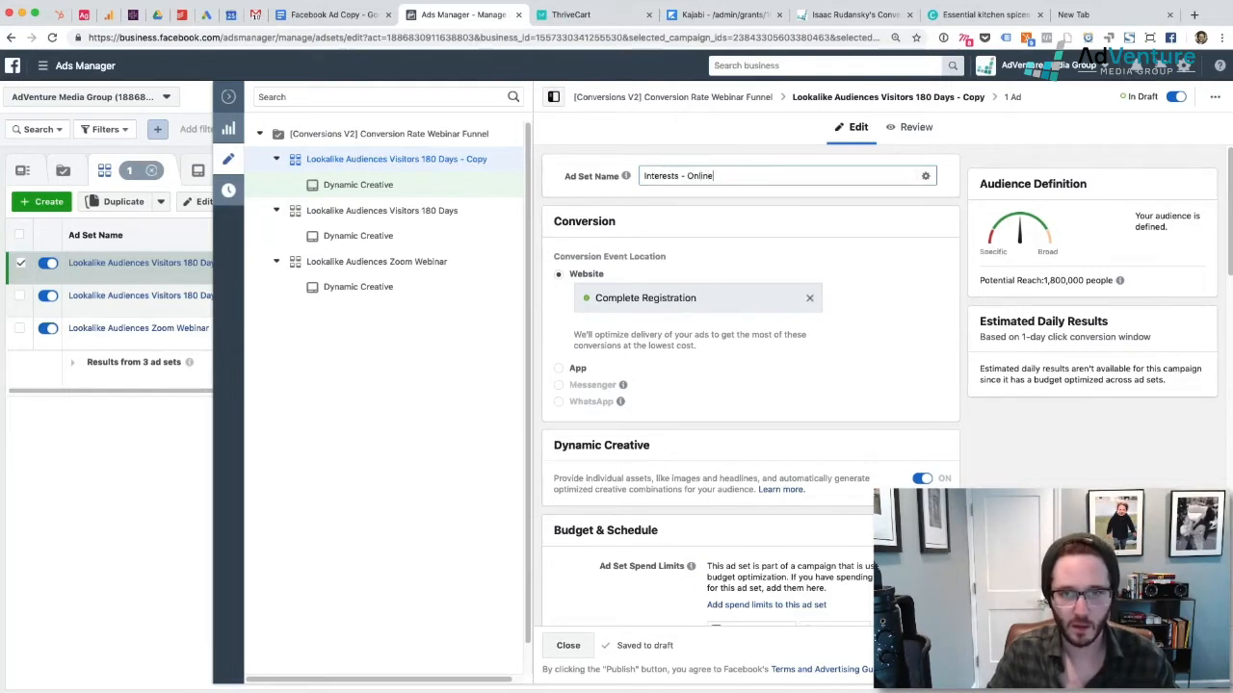
text( Marek)
key(BackSpace)
text(r)
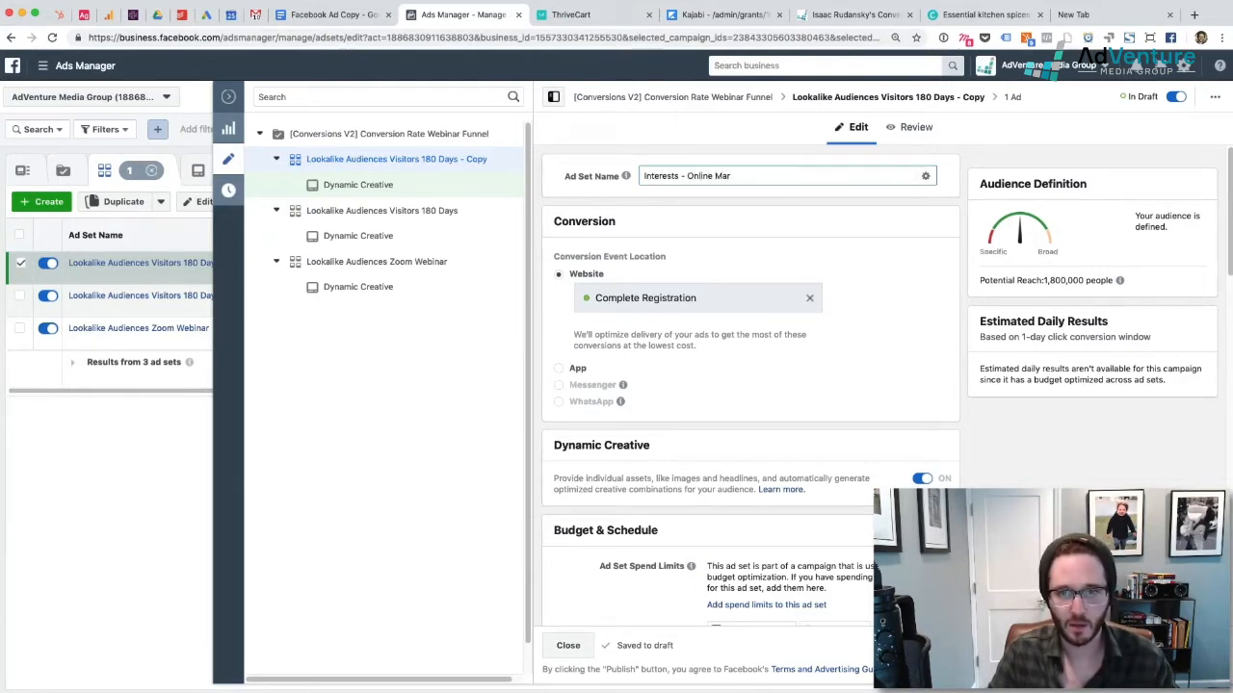
text(ekketing)
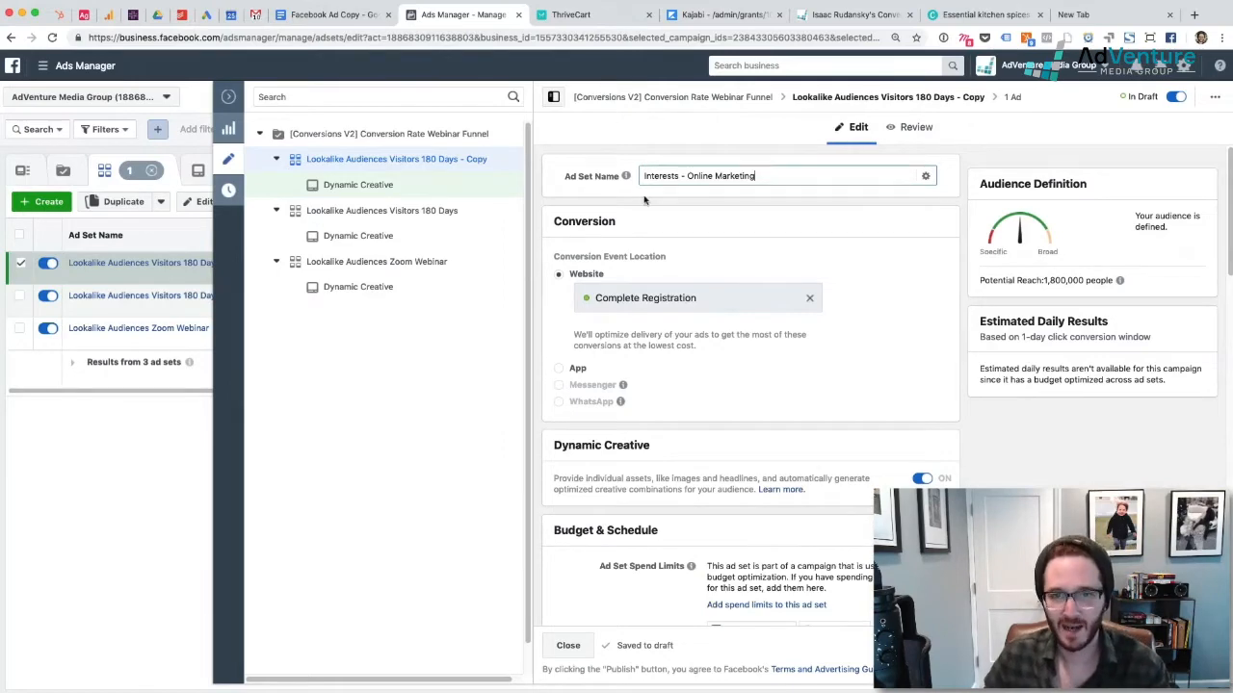
Step: Remove the Lookalike (US, 1%) - Web Traffic: 180 Days custom audience from the Interests - Online Marketing ad set
click(707, 227)
scroll(751, 308, down, 8)
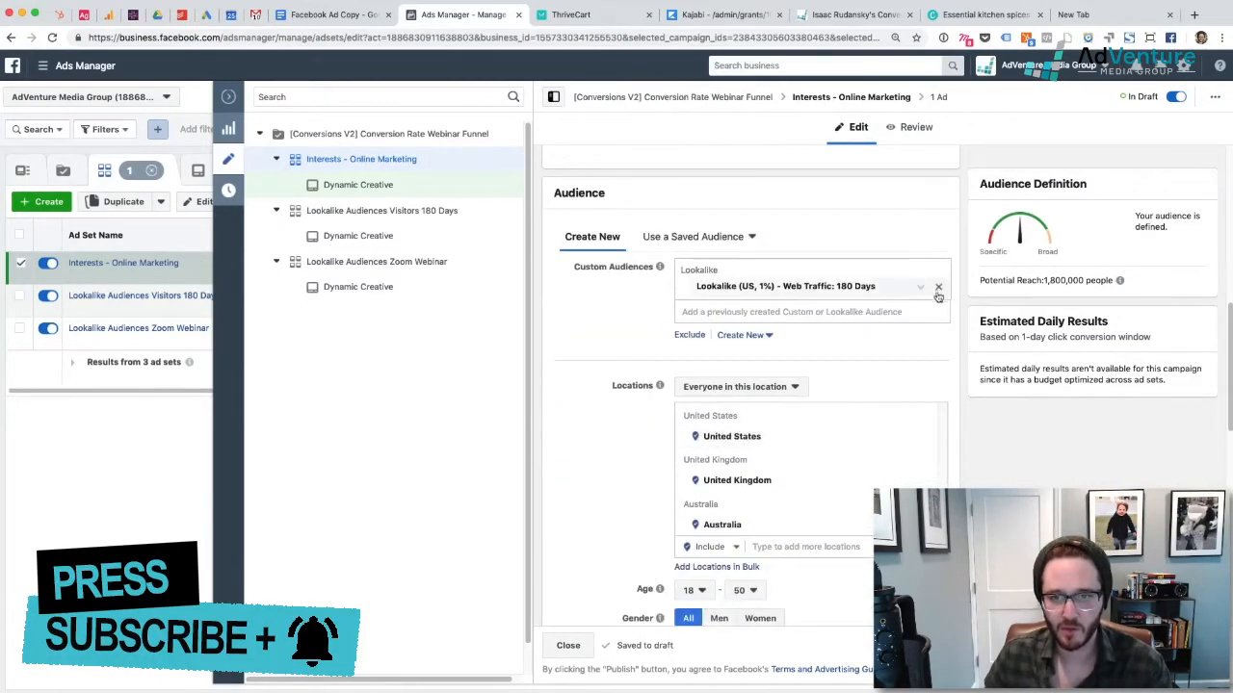
click(936, 288)
Step: Target Small business owners, Online-Marketing, Internet marketing, Advertising, Digital marketing, Online advertising and Social media marketing in the detailed targeting, and enable interest expansion
scroll(621, 303, down, 5)
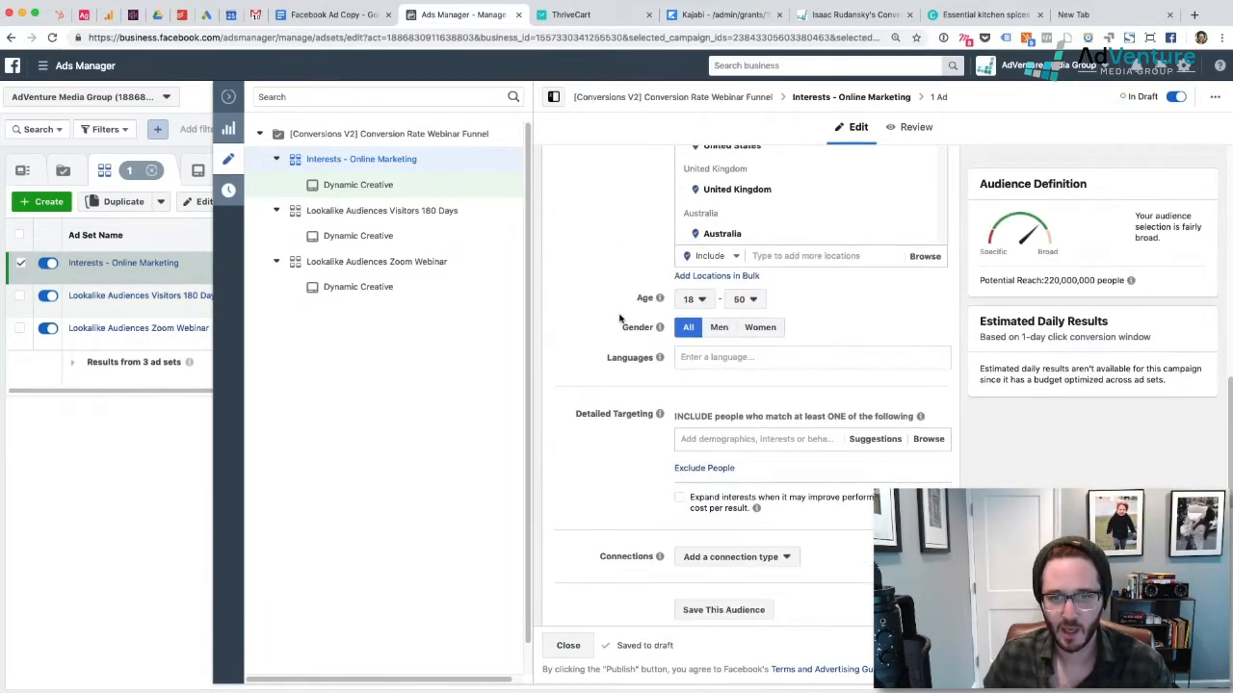
click(873, 423)
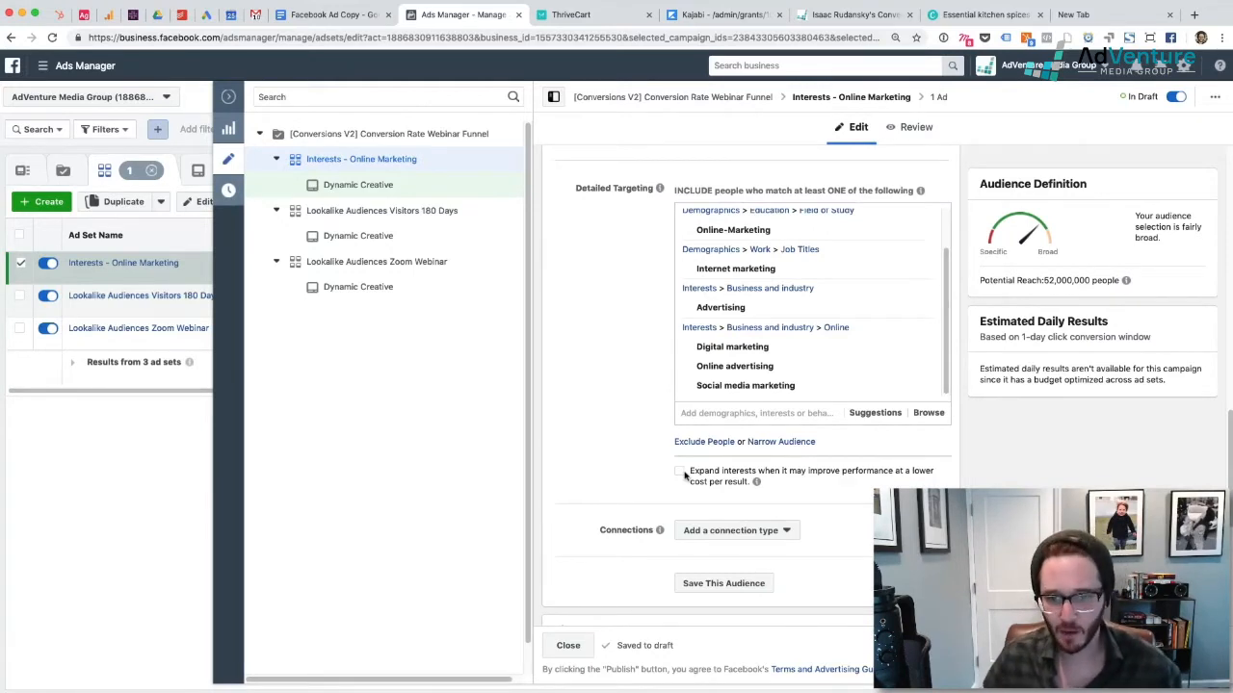
click(680, 472)
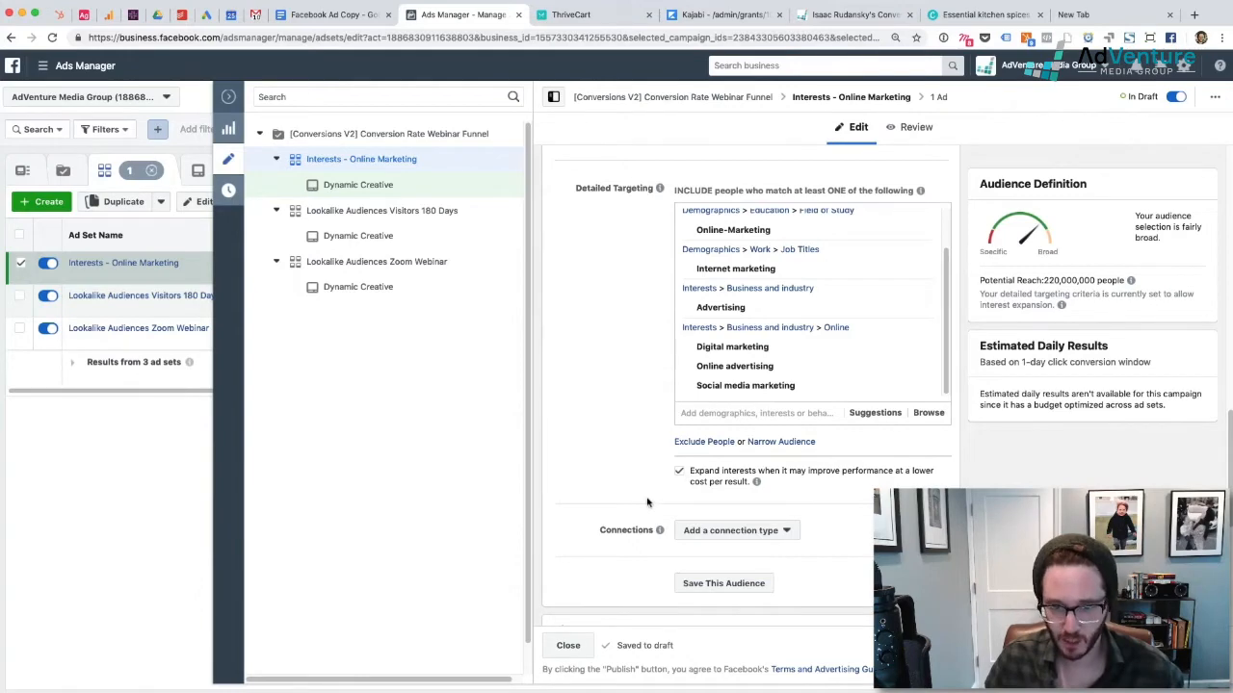
Step: Review the ad set's locations, age range, detailed targeting, placement and potential reach
scroll(654, 463, up, 2)
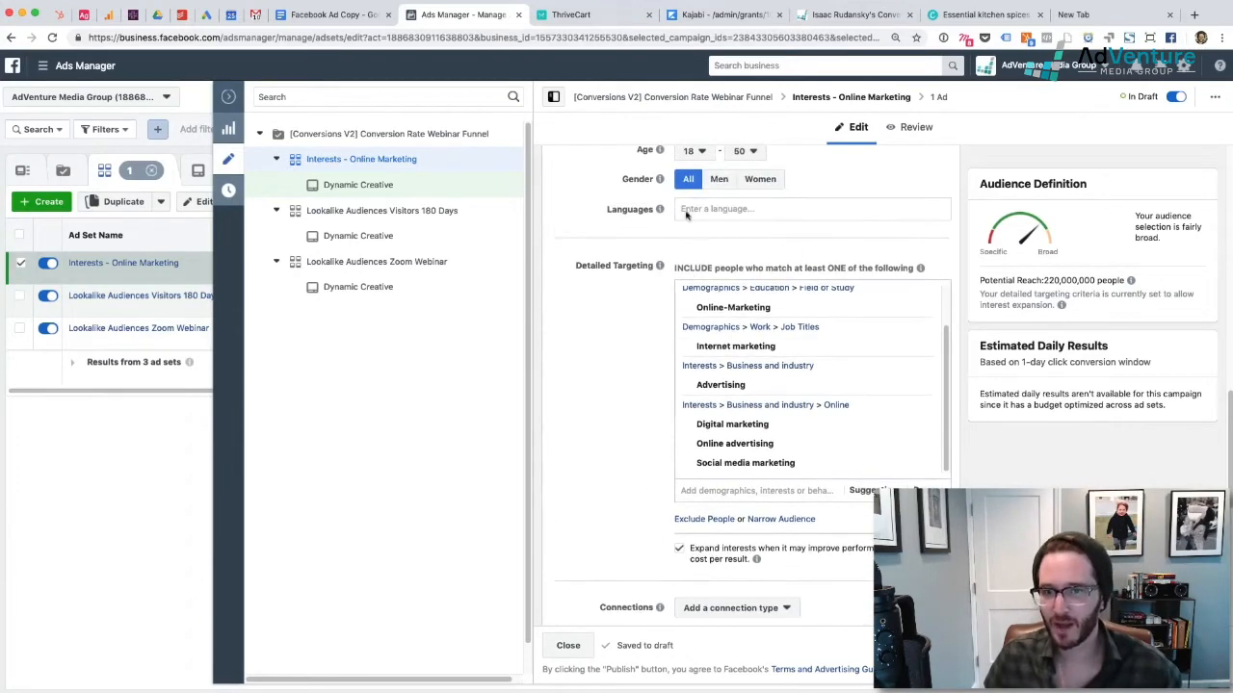
scroll(639, 385, up, 2)
scroll(631, 401, up, 5)
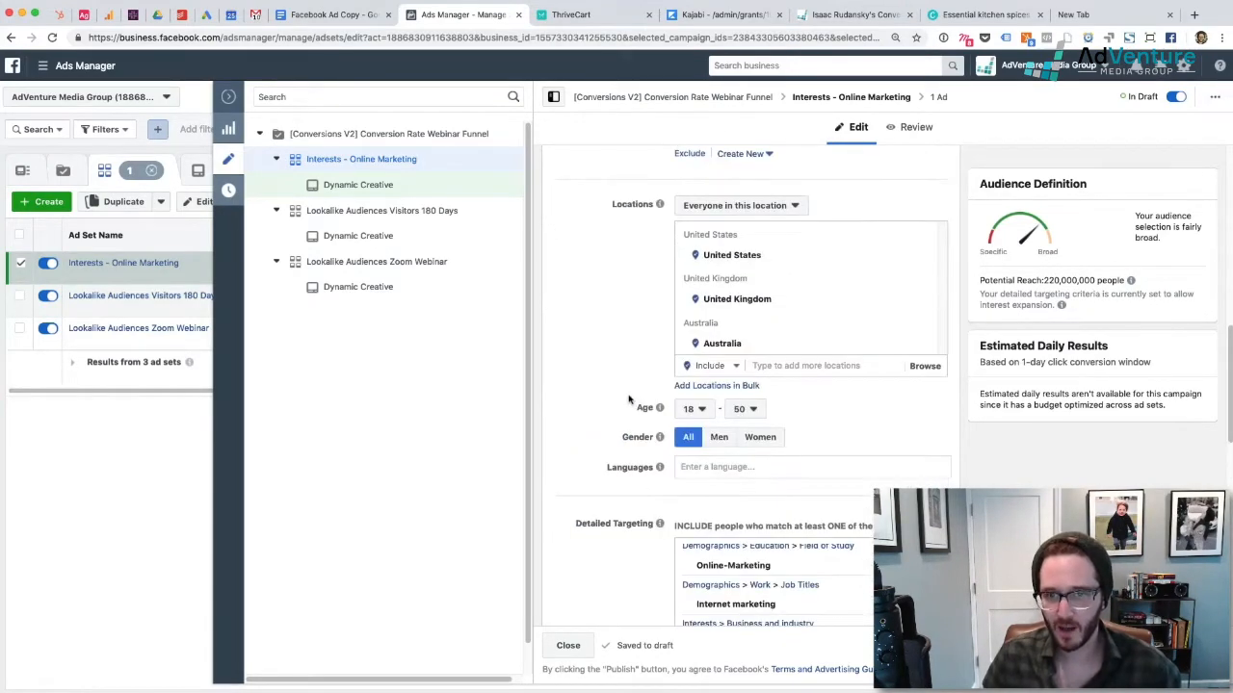
scroll(623, 417, down, 4)
scroll(826, 517, down, 2)
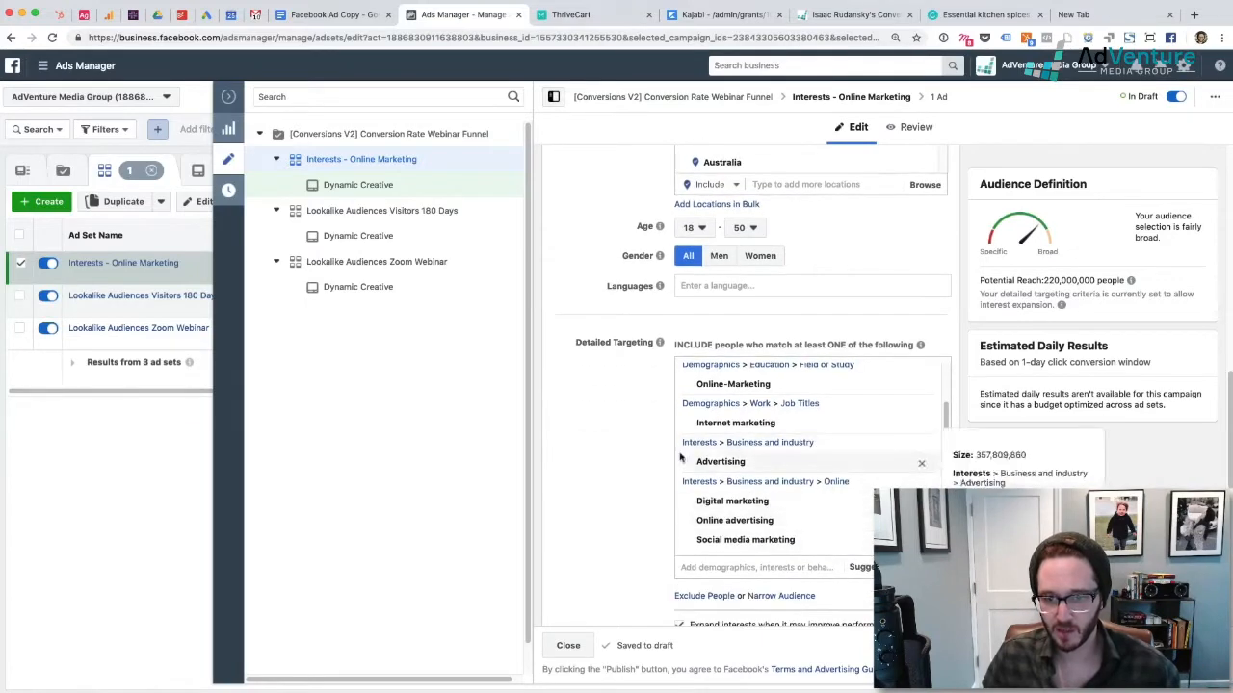
scroll(643, 490, down, 5)
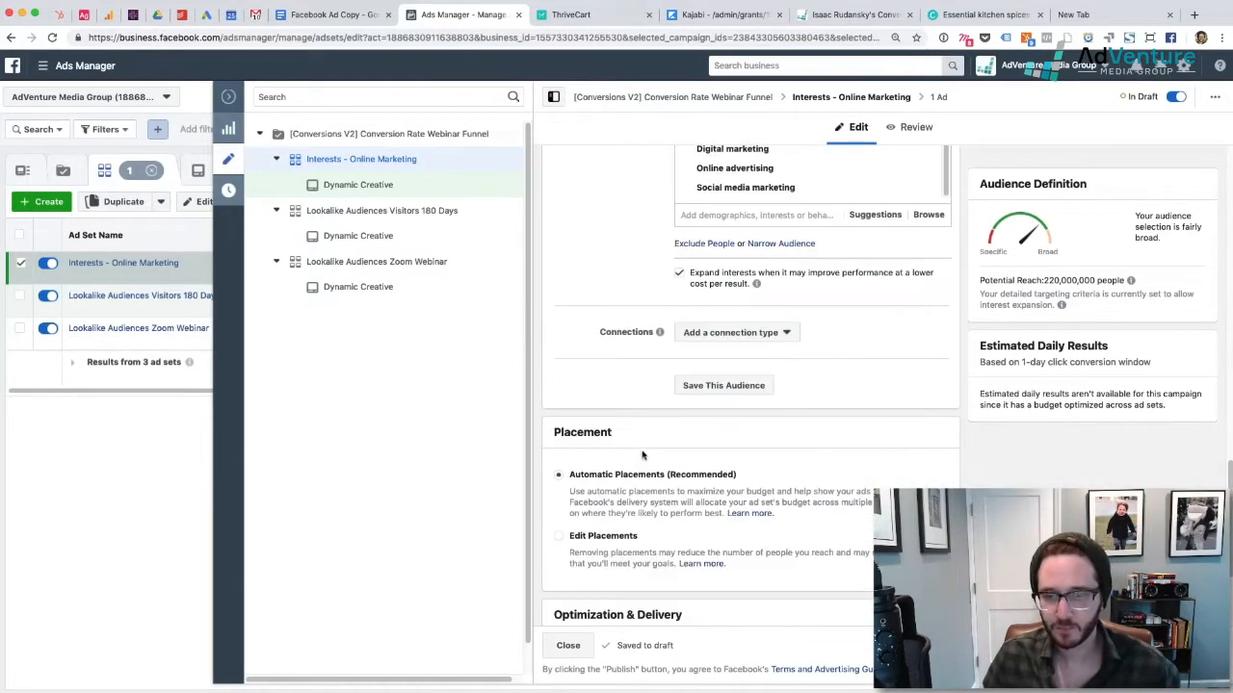
scroll(655, 432, up, 1)
scroll(616, 405, up, 4)
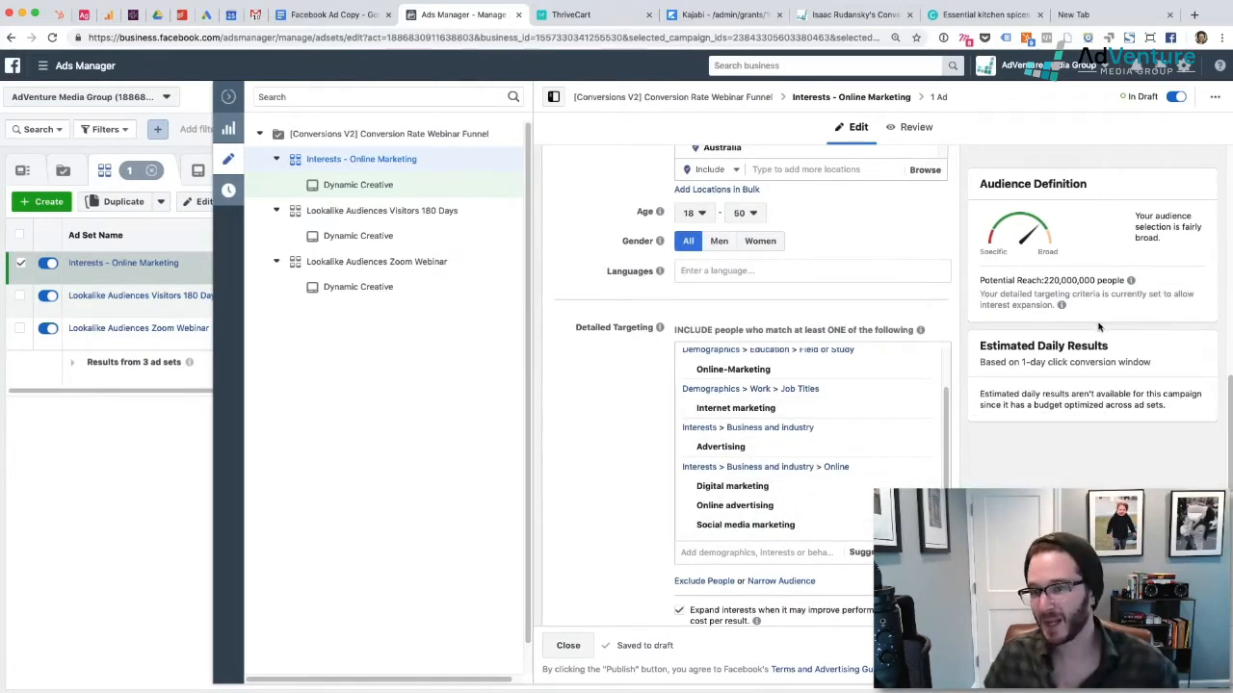
scroll(603, 487, down, 5)
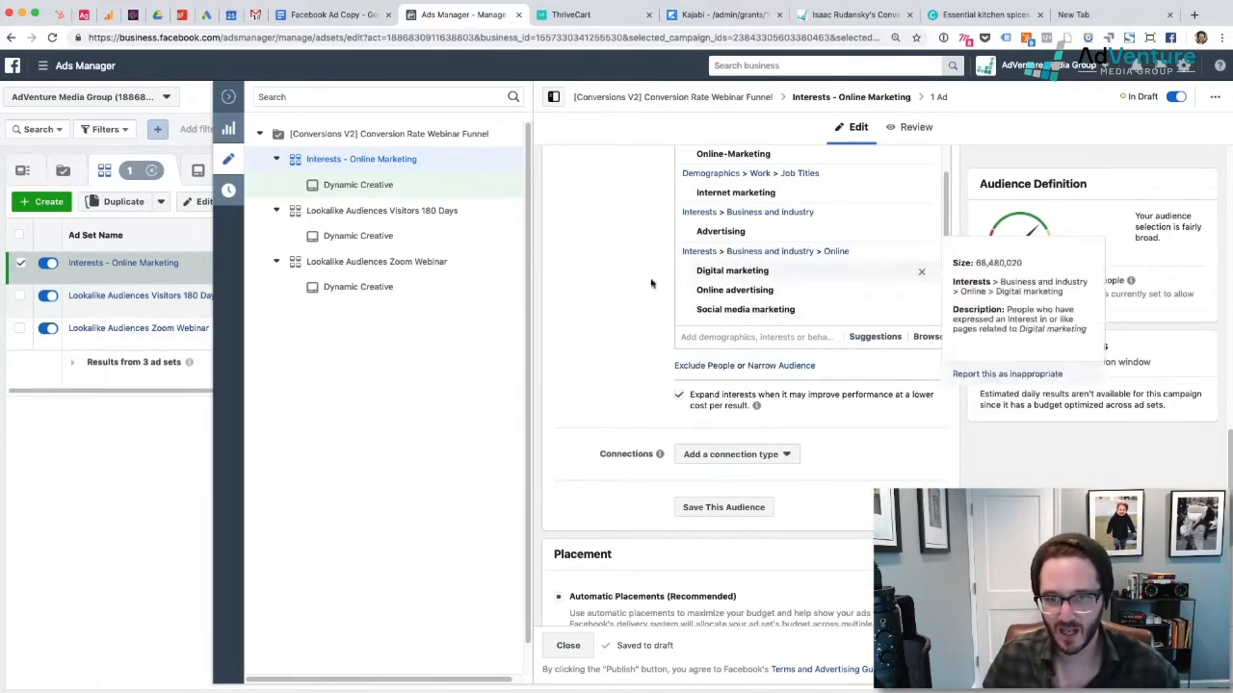
scroll(624, 279, up, 3)
scroll(624, 278, up, 15)
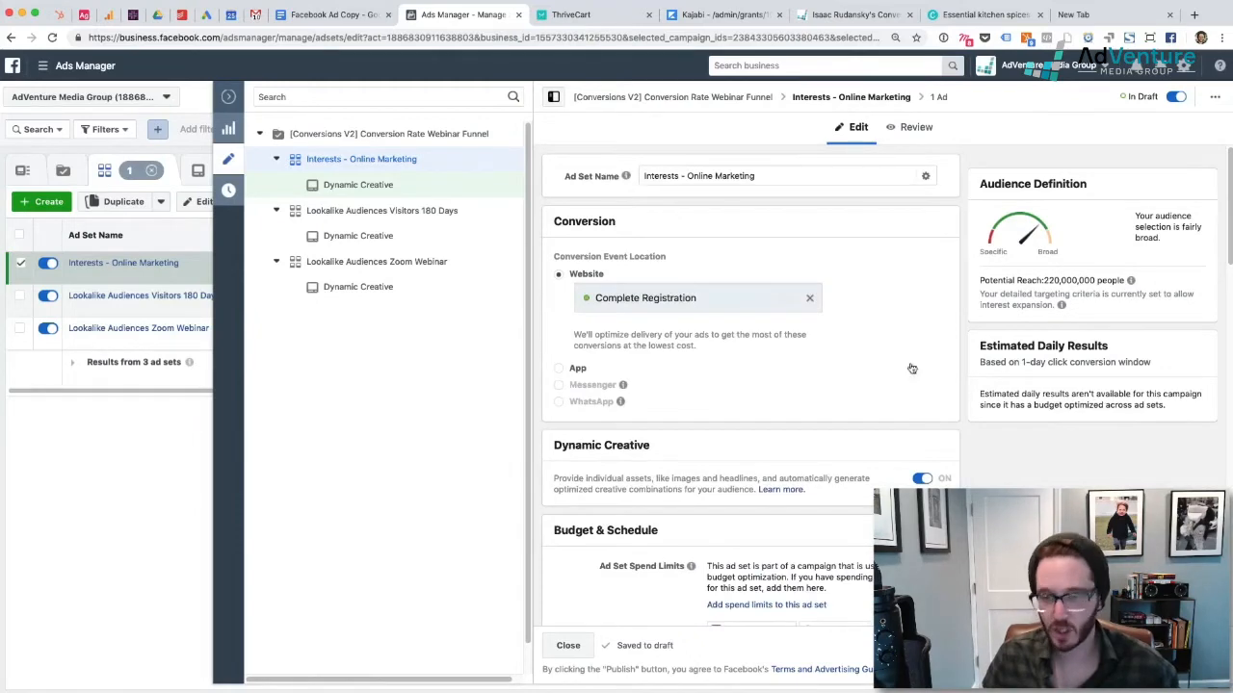
scroll(913, 366, down, 10)
scroll(915, 363, down, 1)
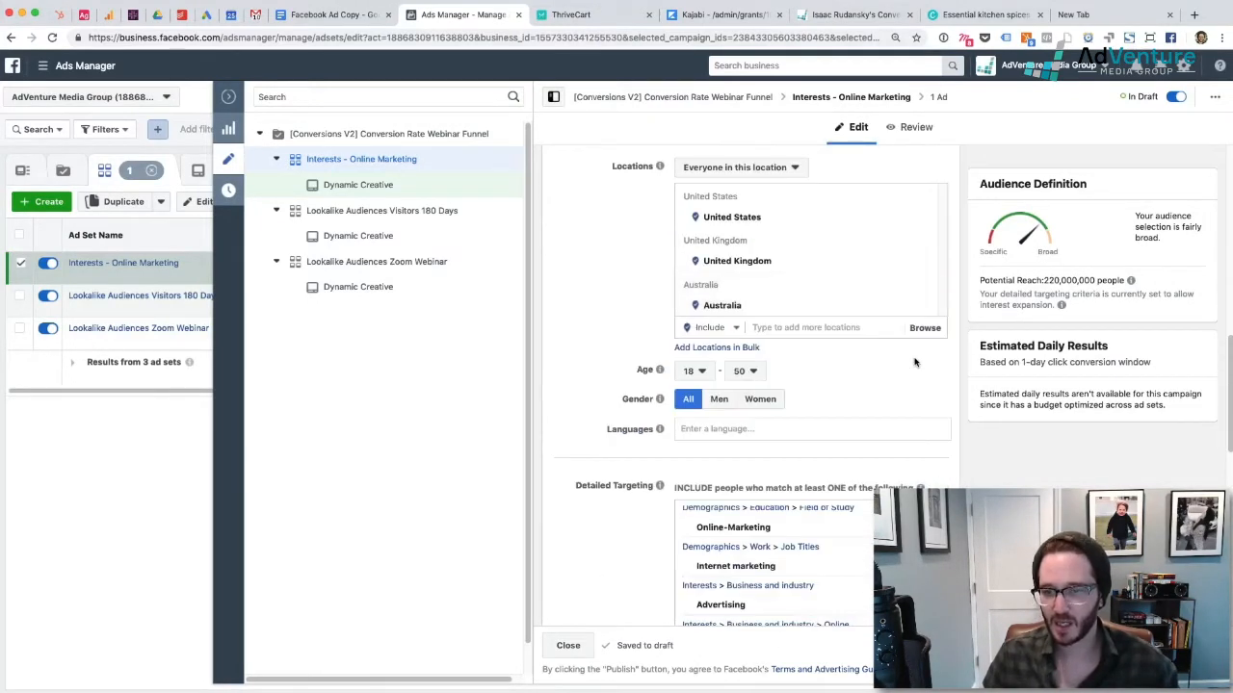
scroll(915, 362, down, 2)
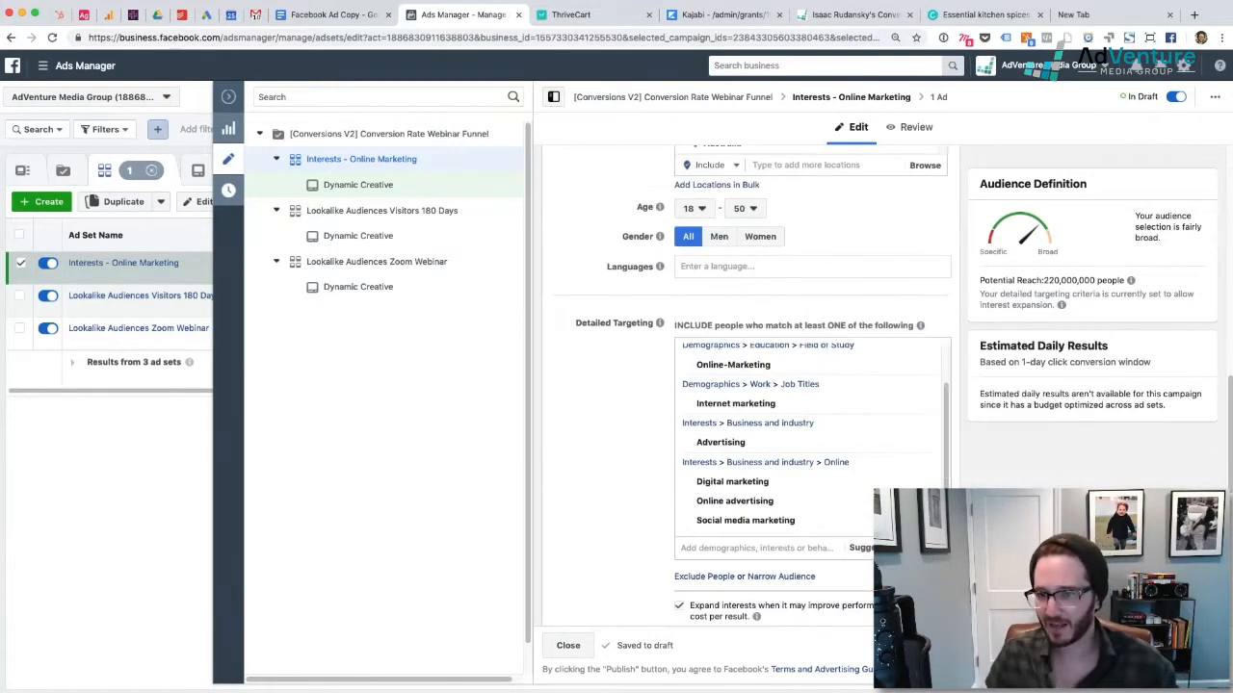
Step: Go through the detailed targeting entries and remove the broad Advertising interest under Business and industry
scroll(826, 412, up, 2)
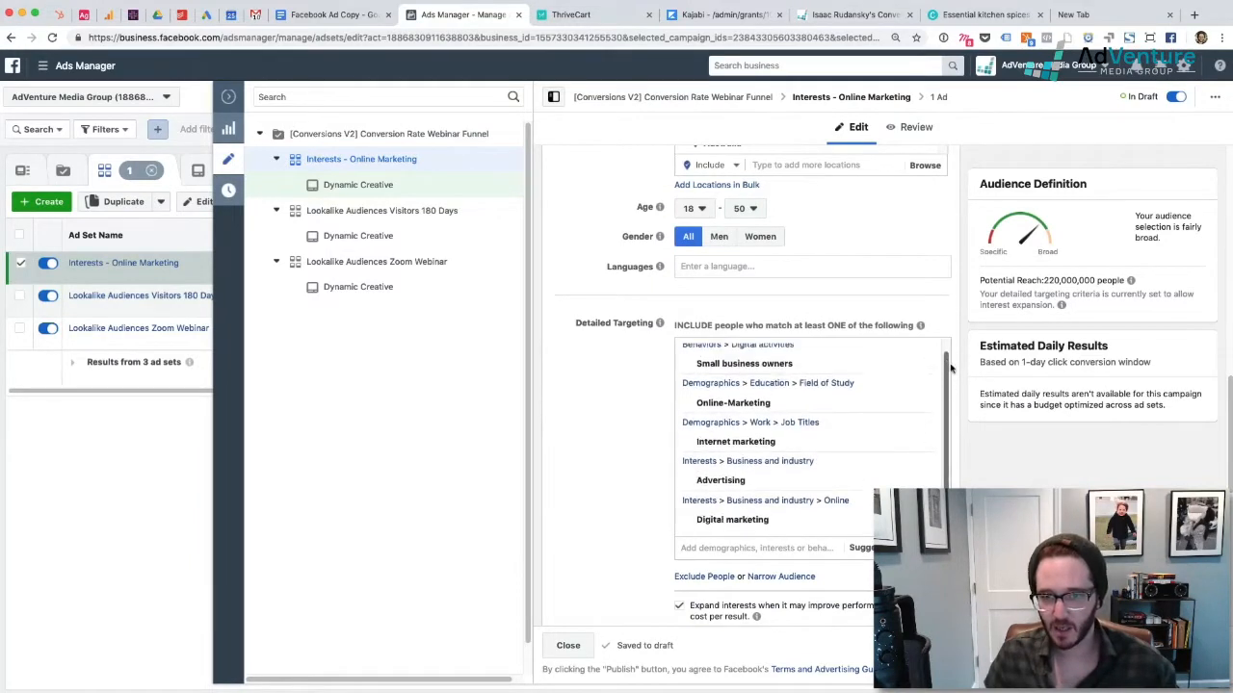
mouse_move(827, 412)
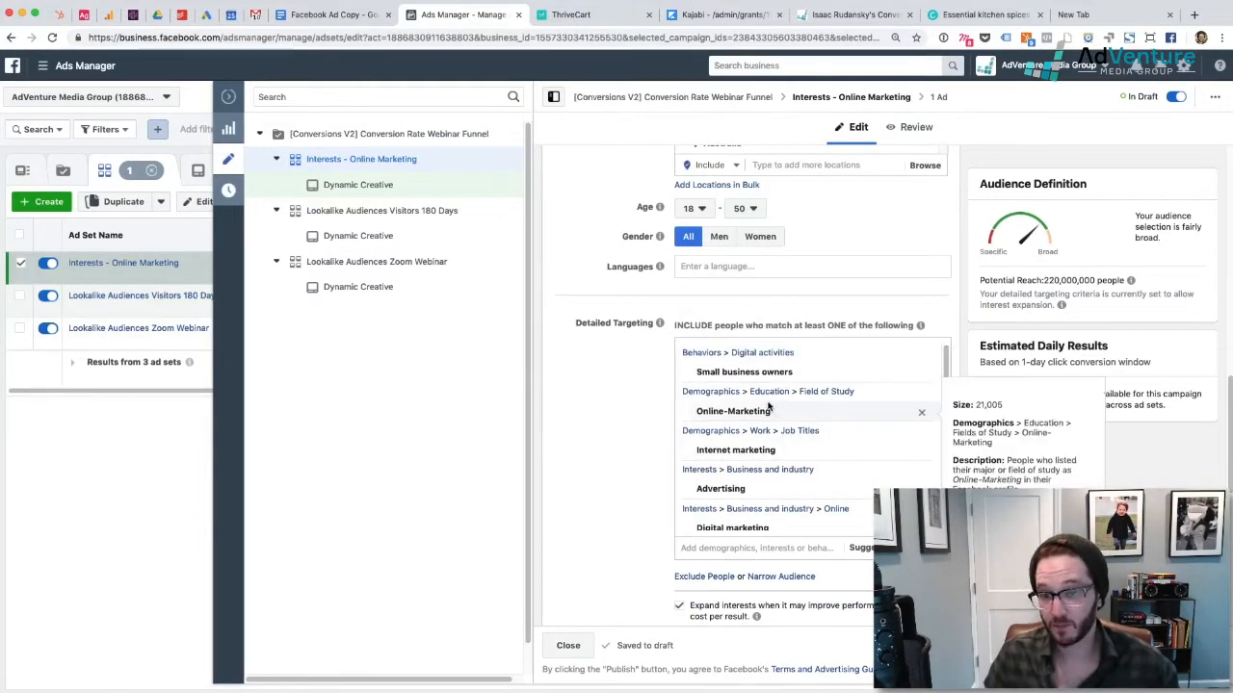
mouse_move(767, 369)
scroll(874, 438, down, 2)
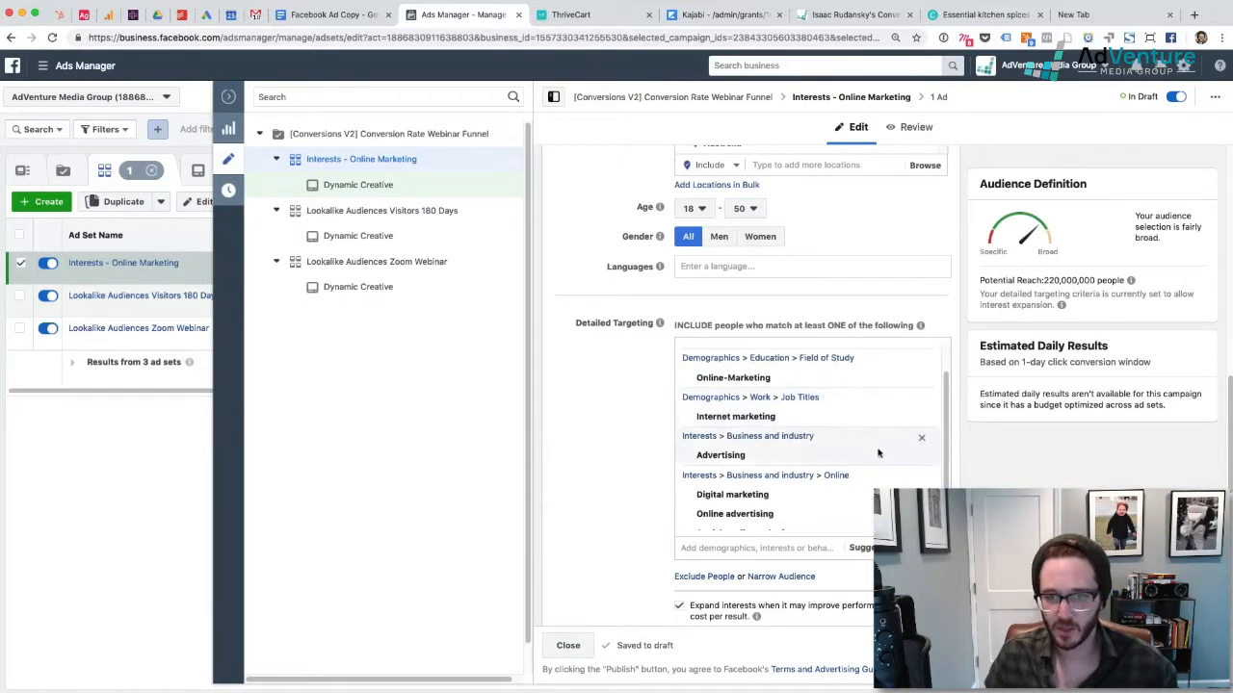
mouse_move(738, 459)
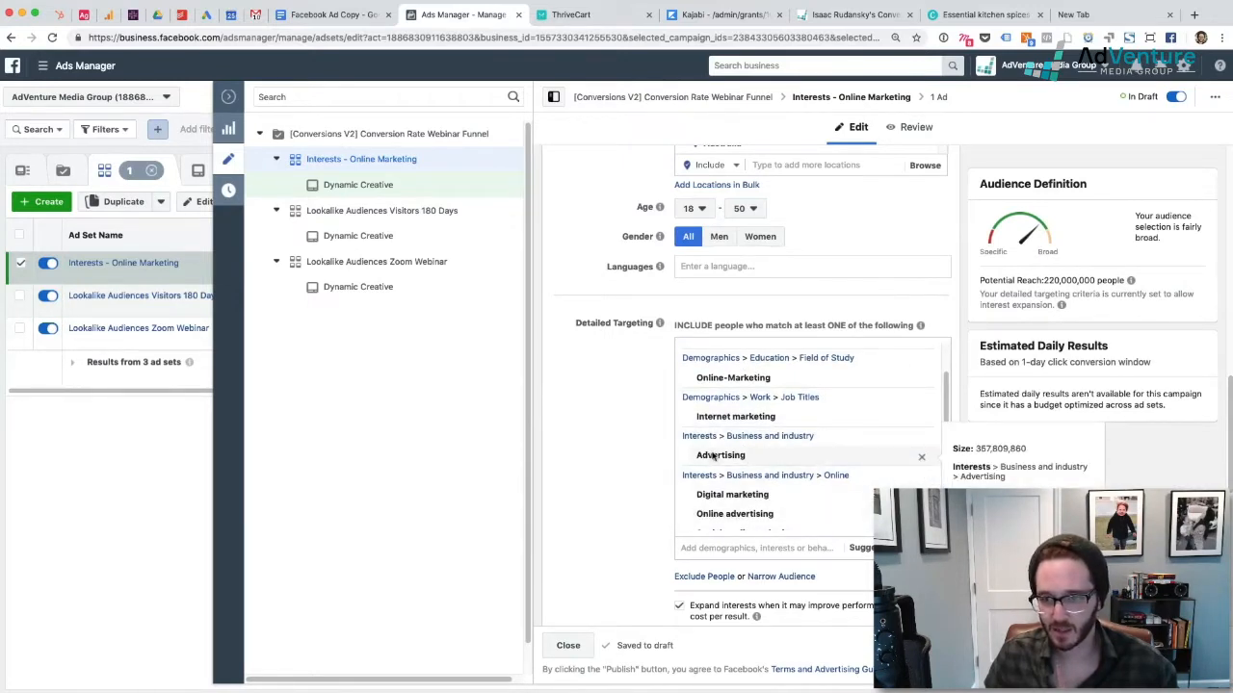
click(920, 461)
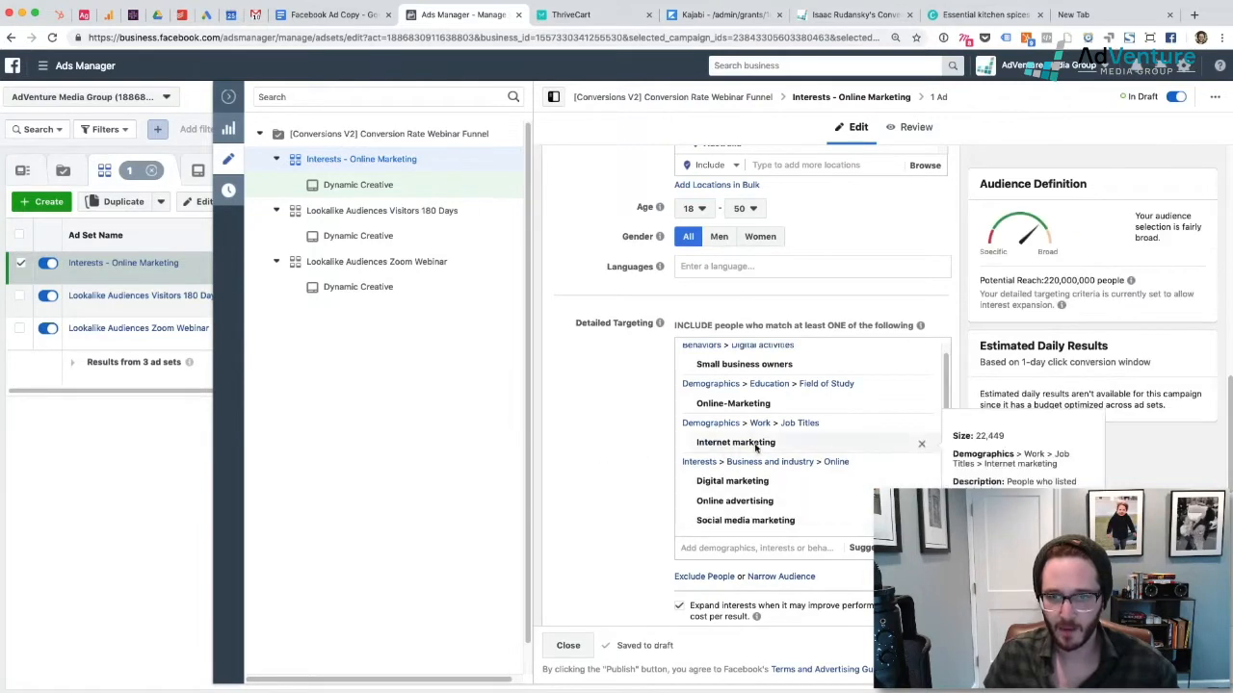
Step: Check the remaining interests, placement and delivery settings and publish the Interests - Online Marketing ad set
scroll(806, 486, down, 1)
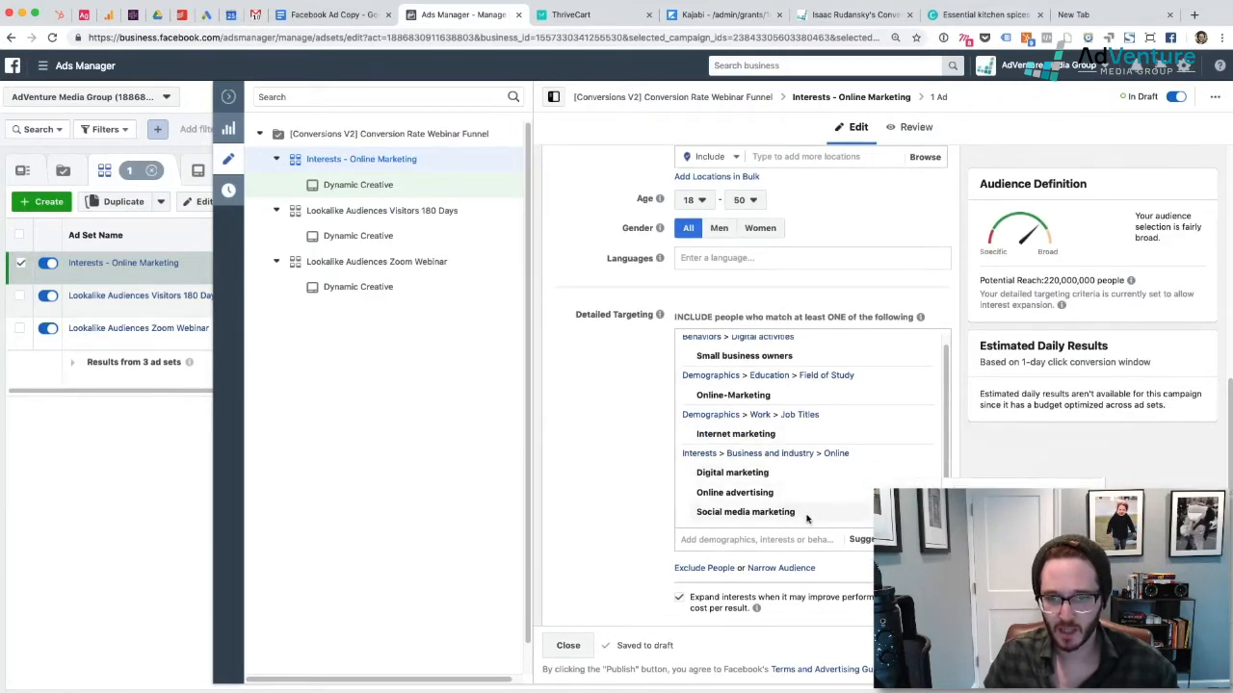
scroll(781, 433, up, 1)
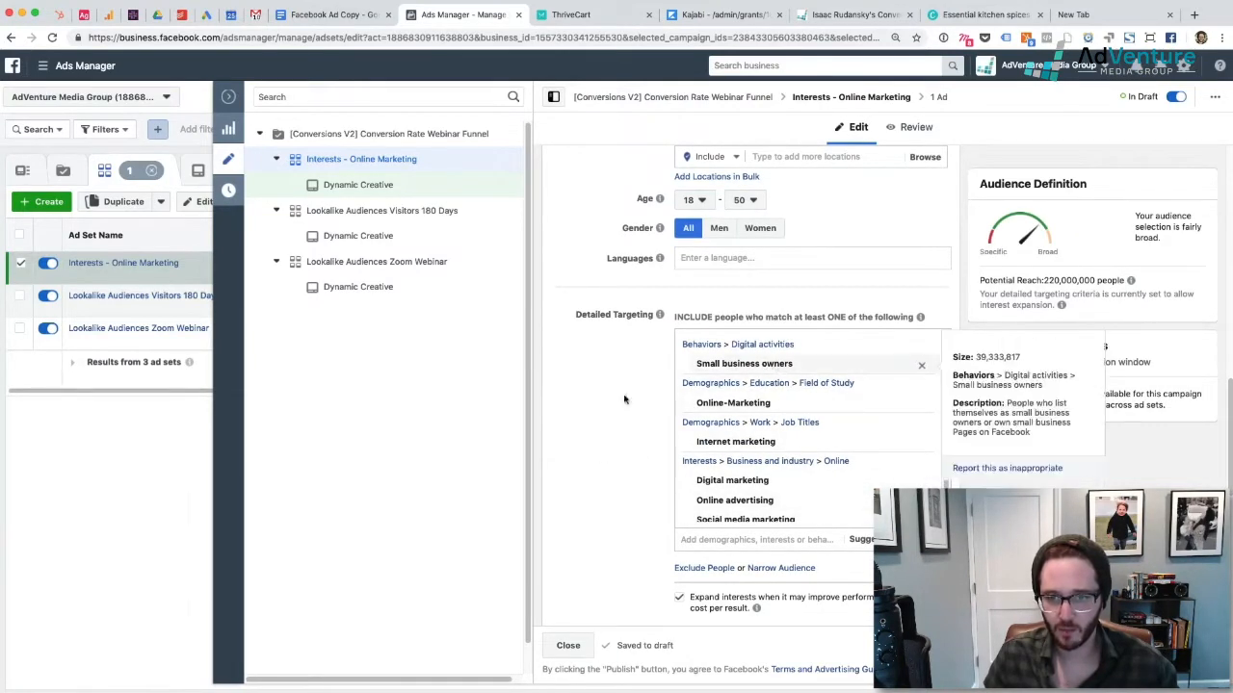
scroll(575, 481, down, 5)
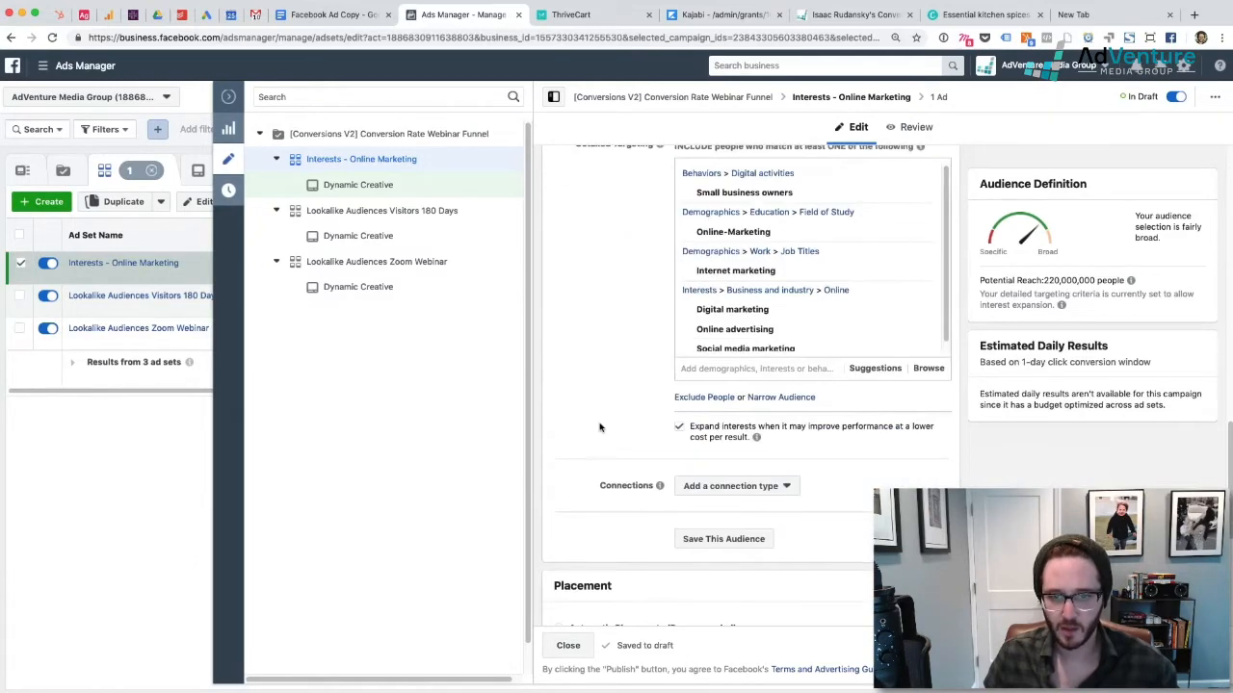
scroll(599, 428, down, 10)
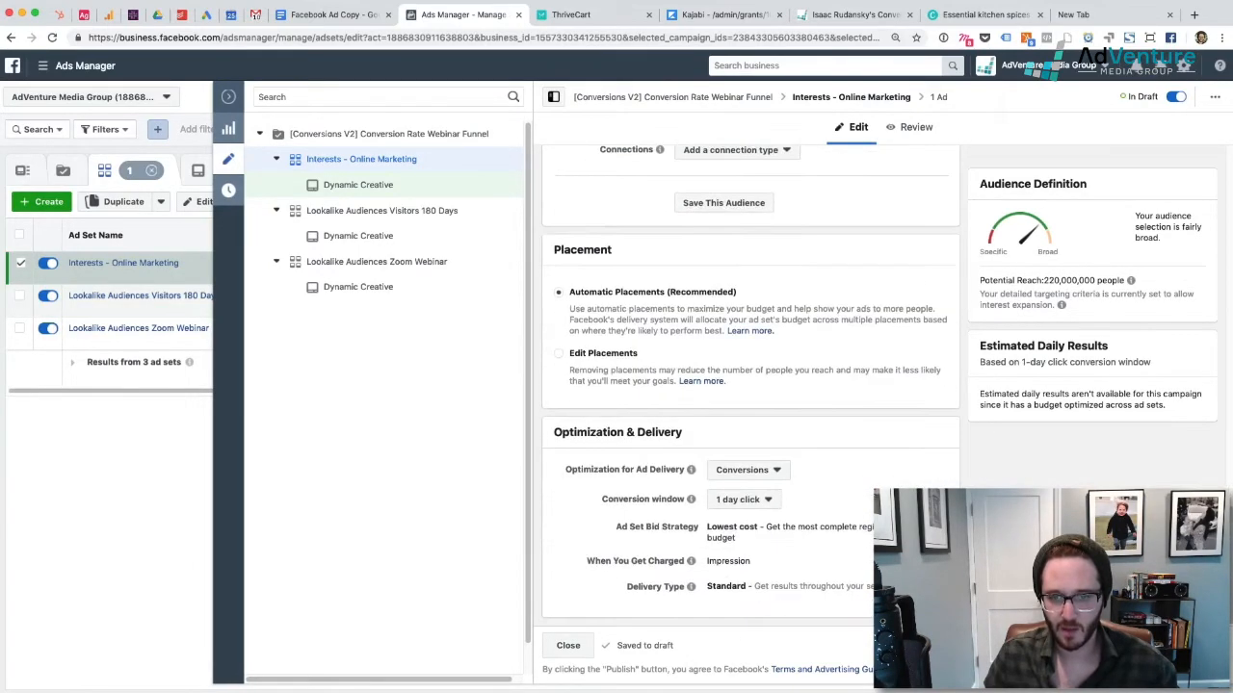
scroll(867, 434, up, 20)
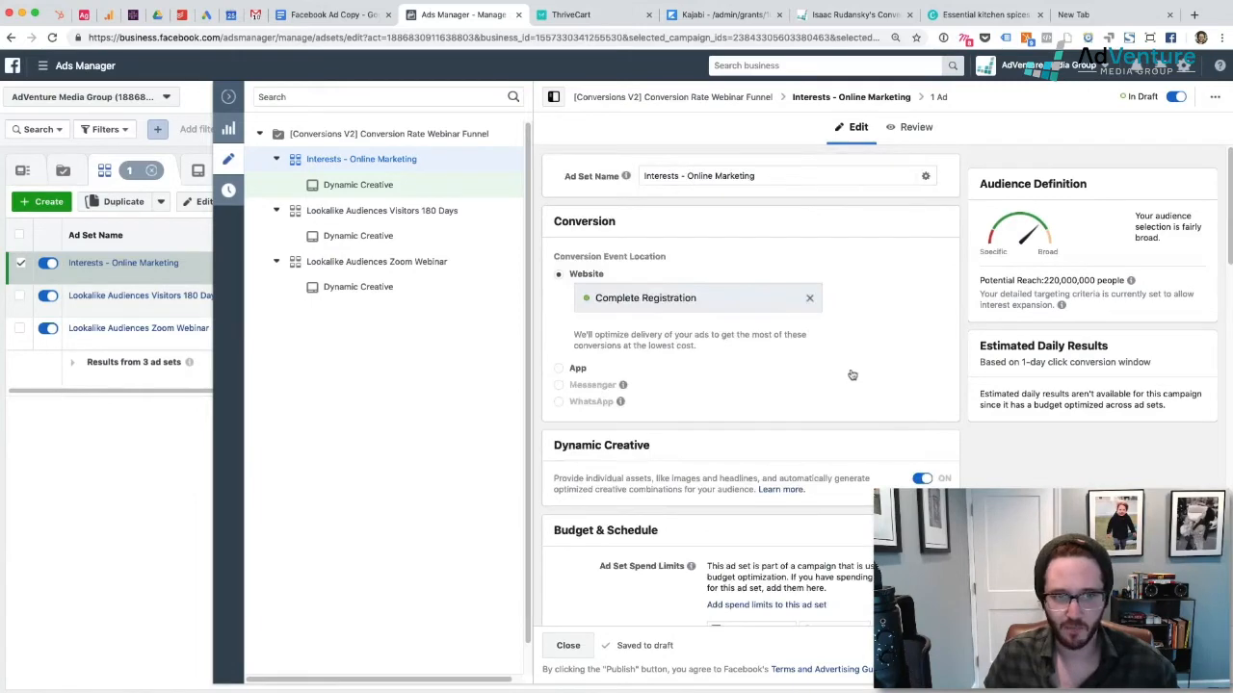
click(1190, 647)
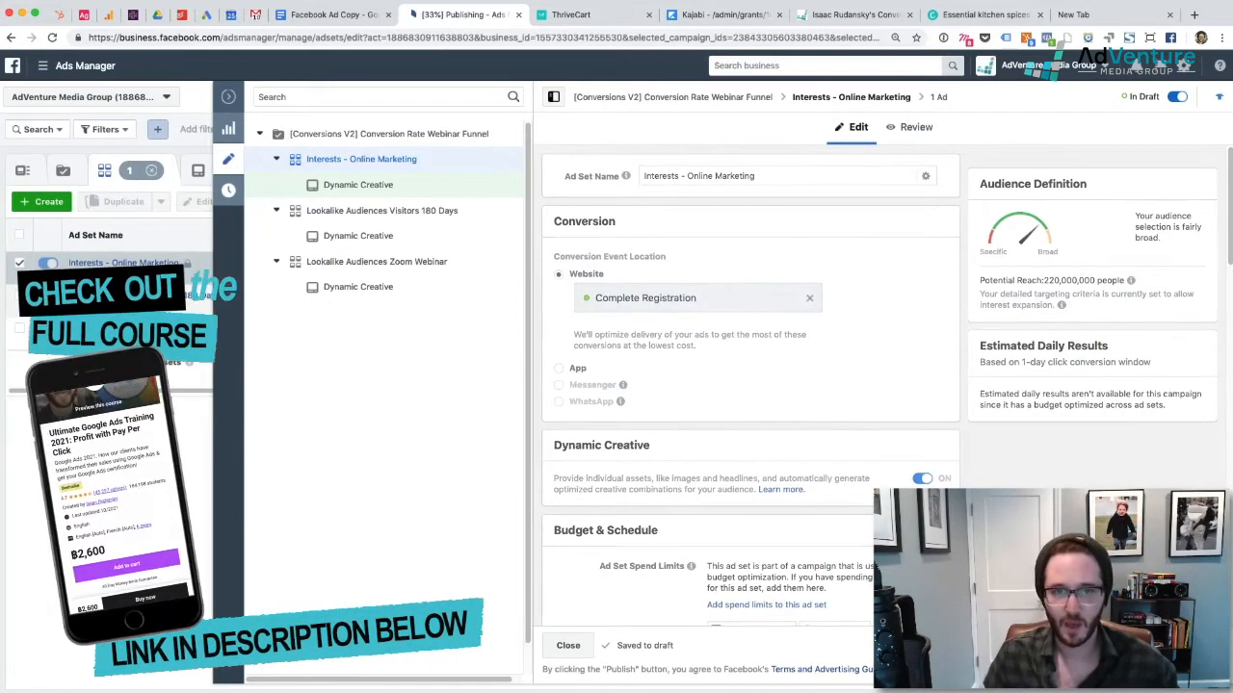